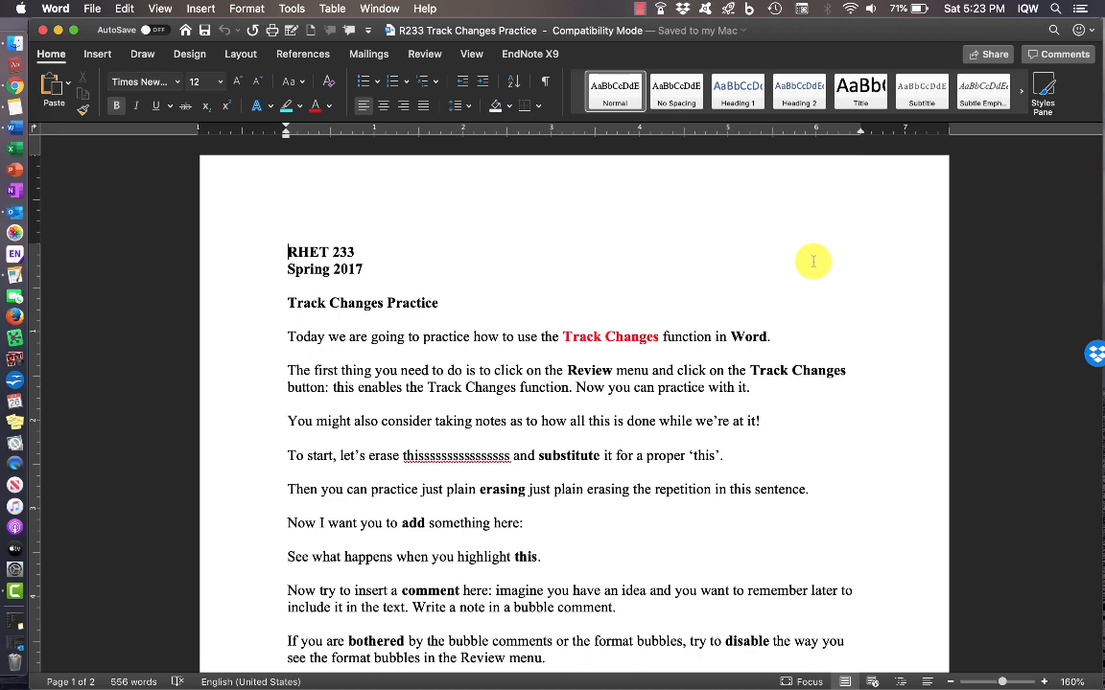
# - Switch Track Changes on from the Review tab
pyautogui.click(424, 58)
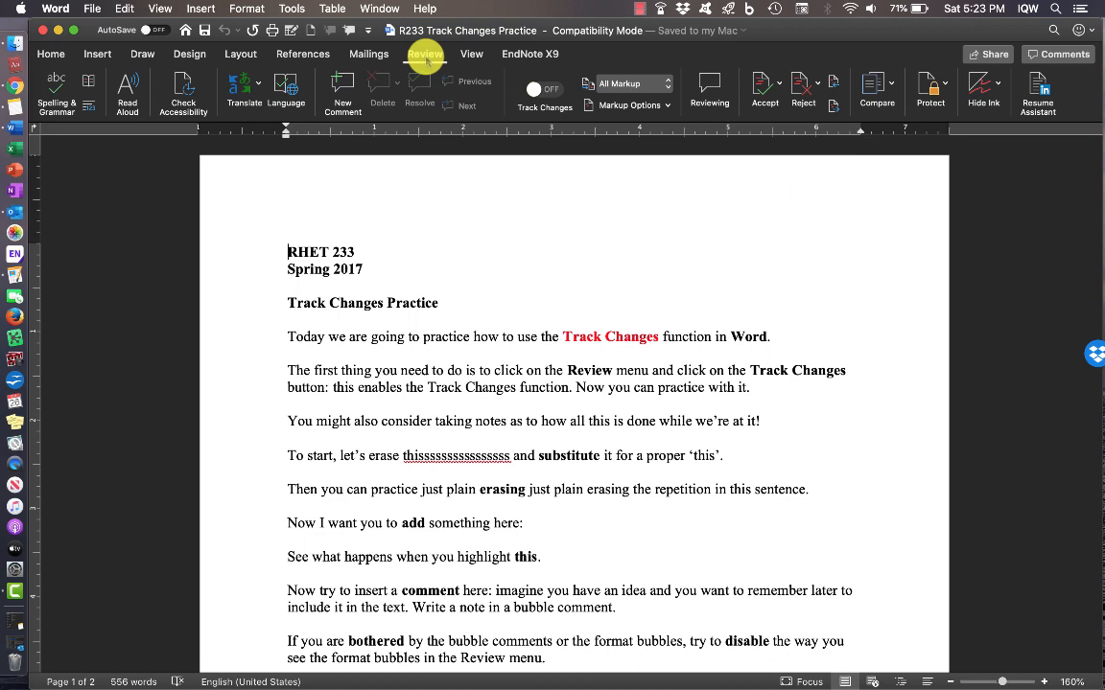
pyautogui.click(548, 90)
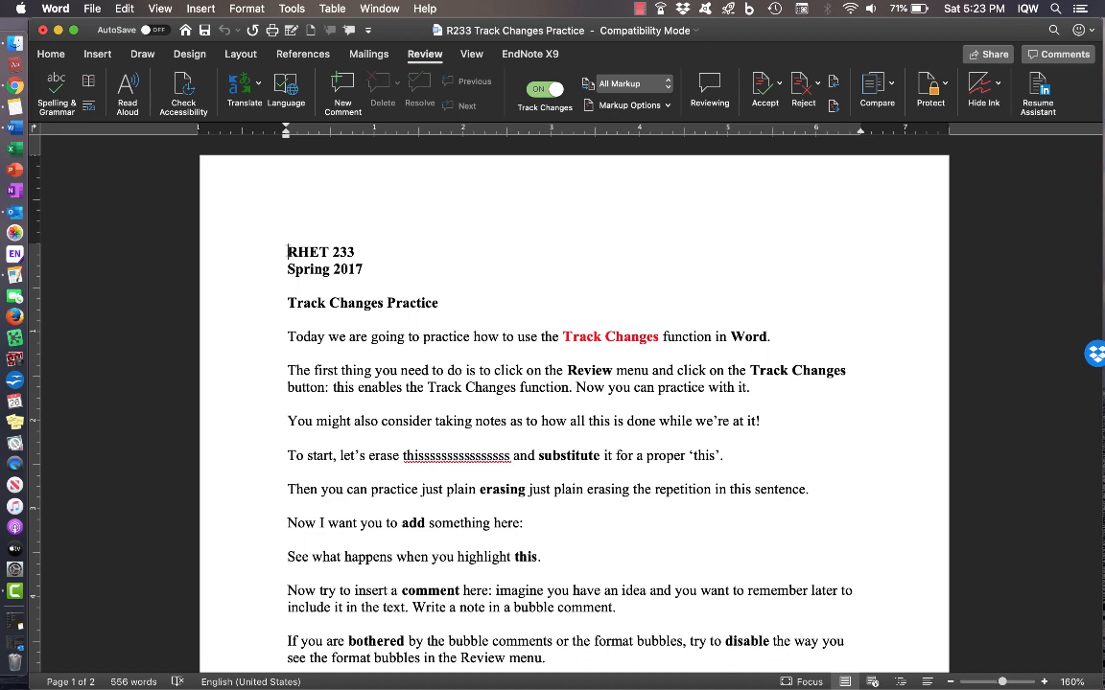
# - Replace the RHET 233 / Spring 2017 lines with the student's name and ENGL257
pyautogui.hotkey('alt', 'shift', 'Right')
pyautogui.moveTo(343, 249); pyautogui.dragTo(369, 269)
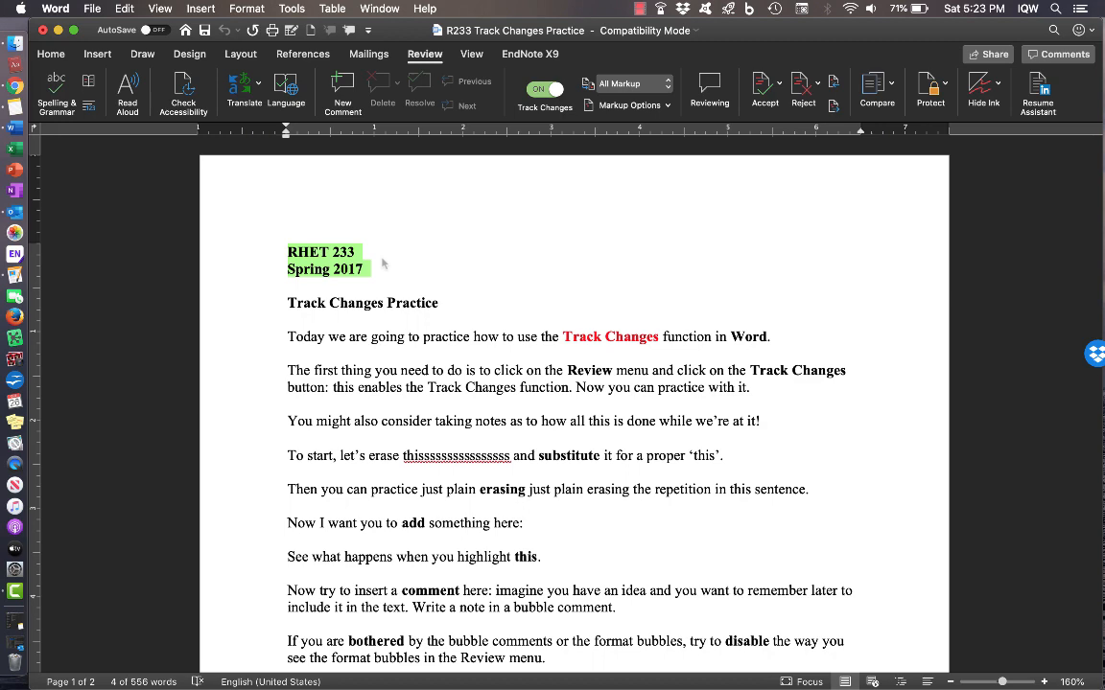
pyautogui.write('Ja')
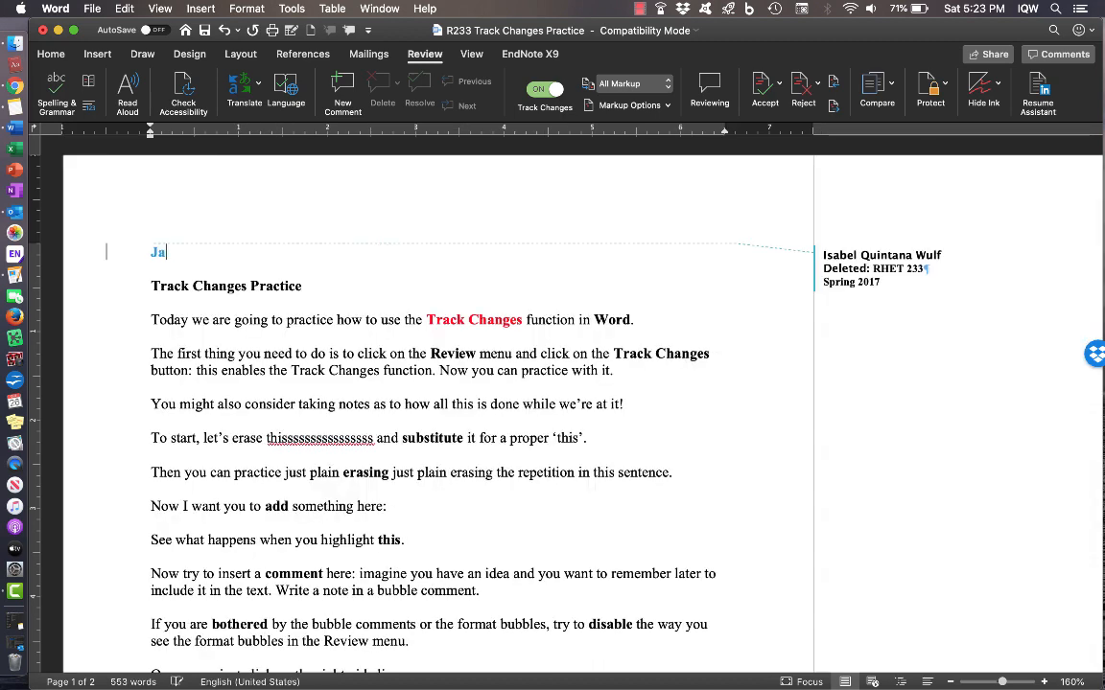
pyautogui.write('ne Doe')
pyautogui.press('Return')
pyautogui.write('E')
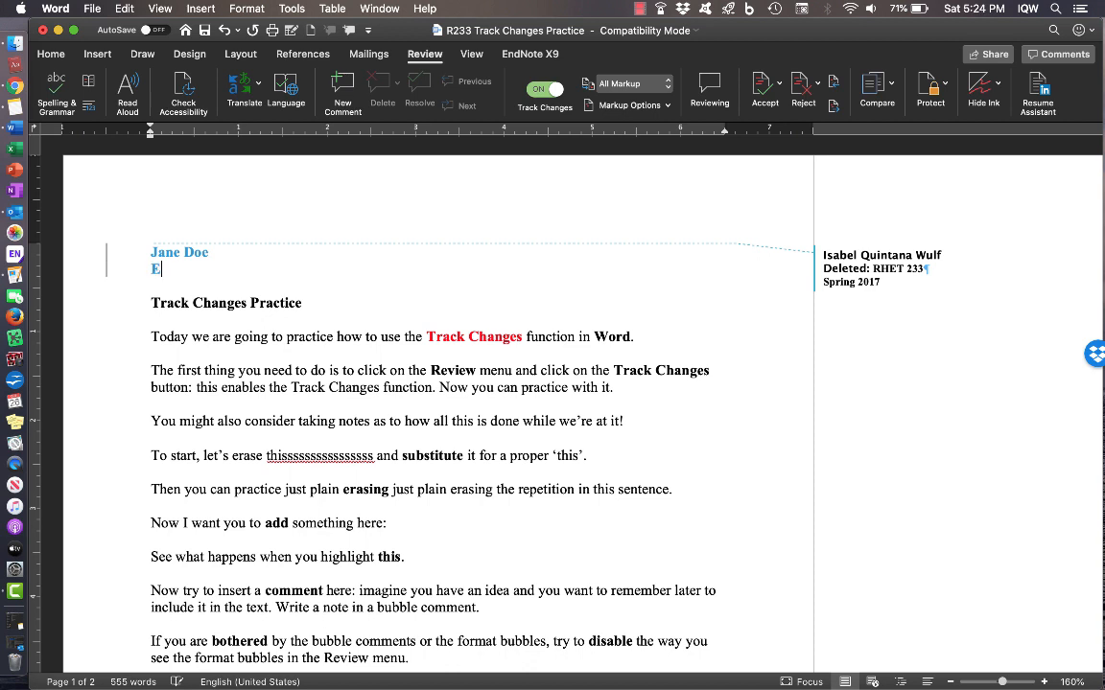
pyautogui.write('NGL257')
# - Add 'Argument Essay' and 'October 26, 2019' as the next heading lines
pyautogui.press('Return')
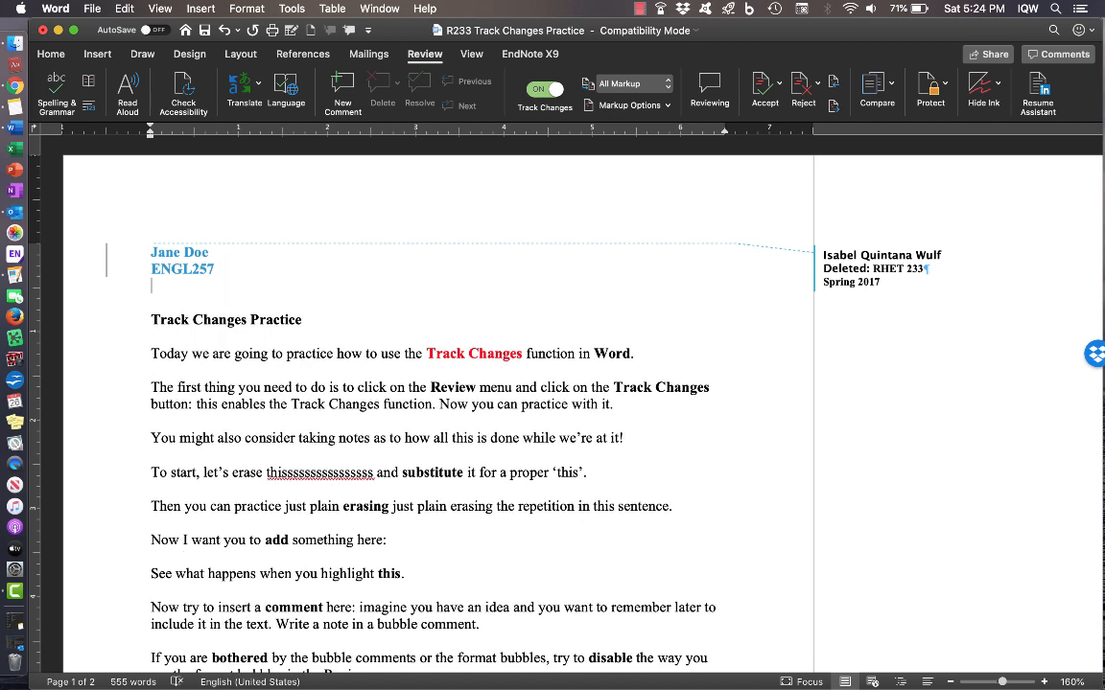
pyautogui.write('Argumebt')
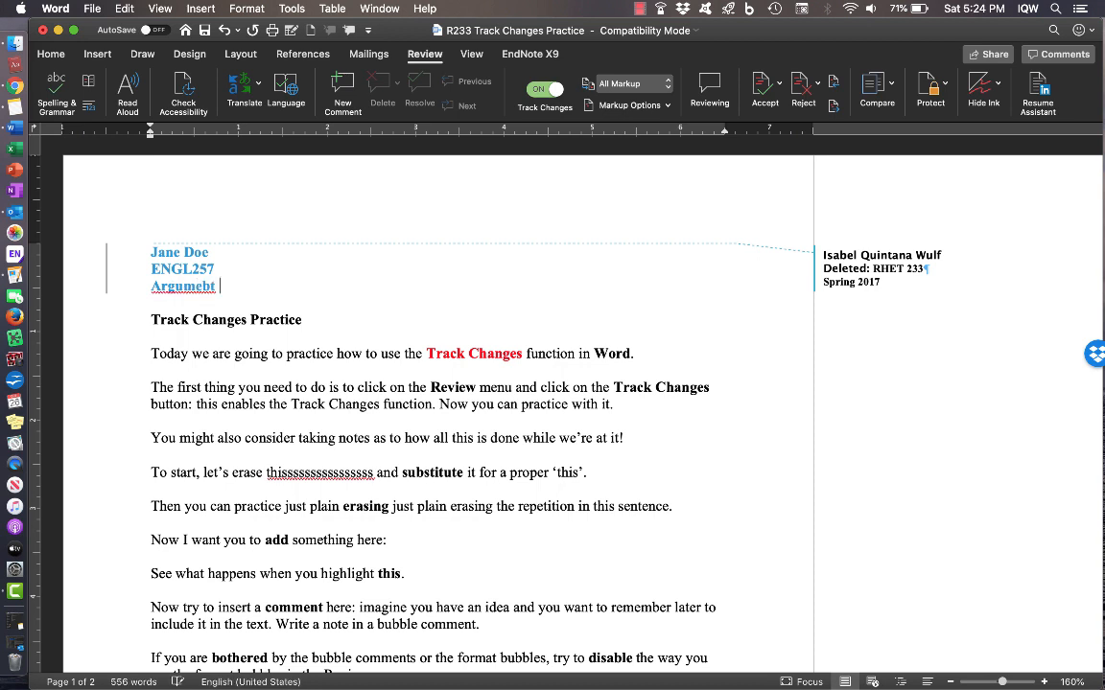
pyautogui.press('BackSpace')
pyautogui.press('BackSpace')
pyautogui.write('nt Essay')
pyautogui.press('Return')
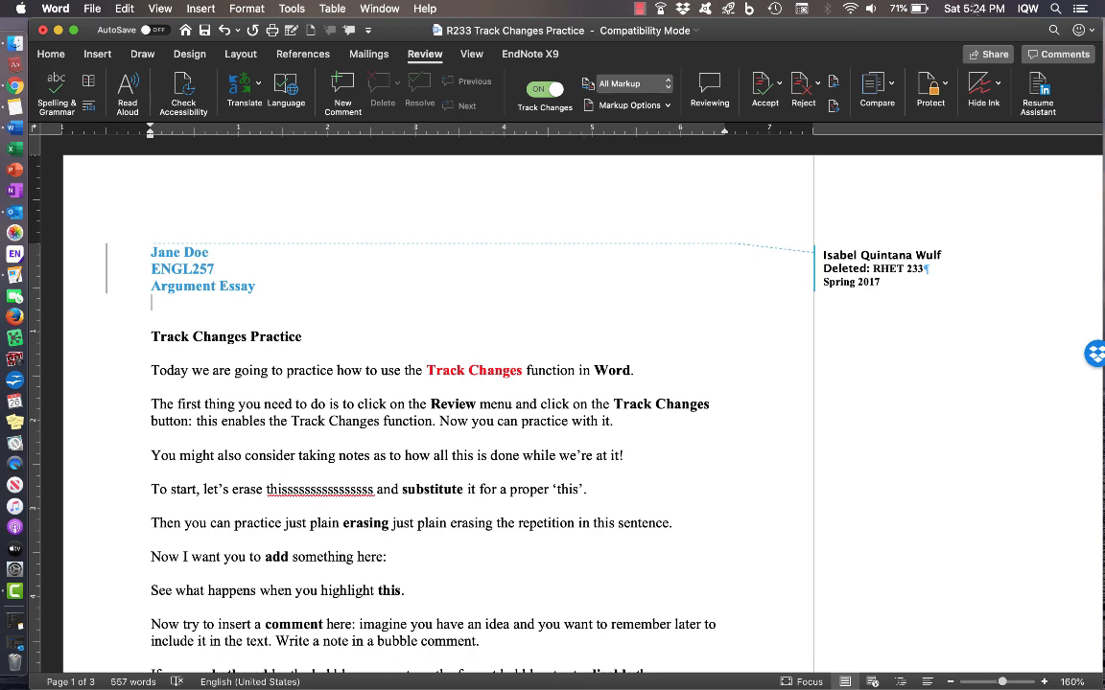
pyautogui.click(974, 9)
pyautogui.click(973, 8)
pyautogui.write('October ')
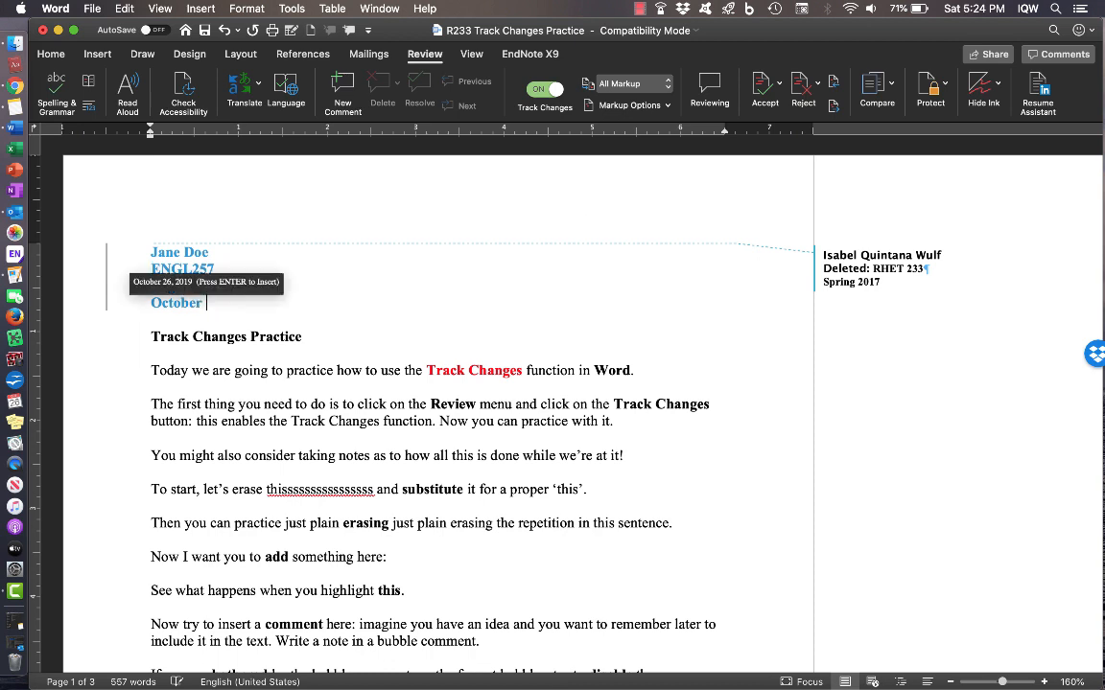
pyautogui.write('26, 2019')
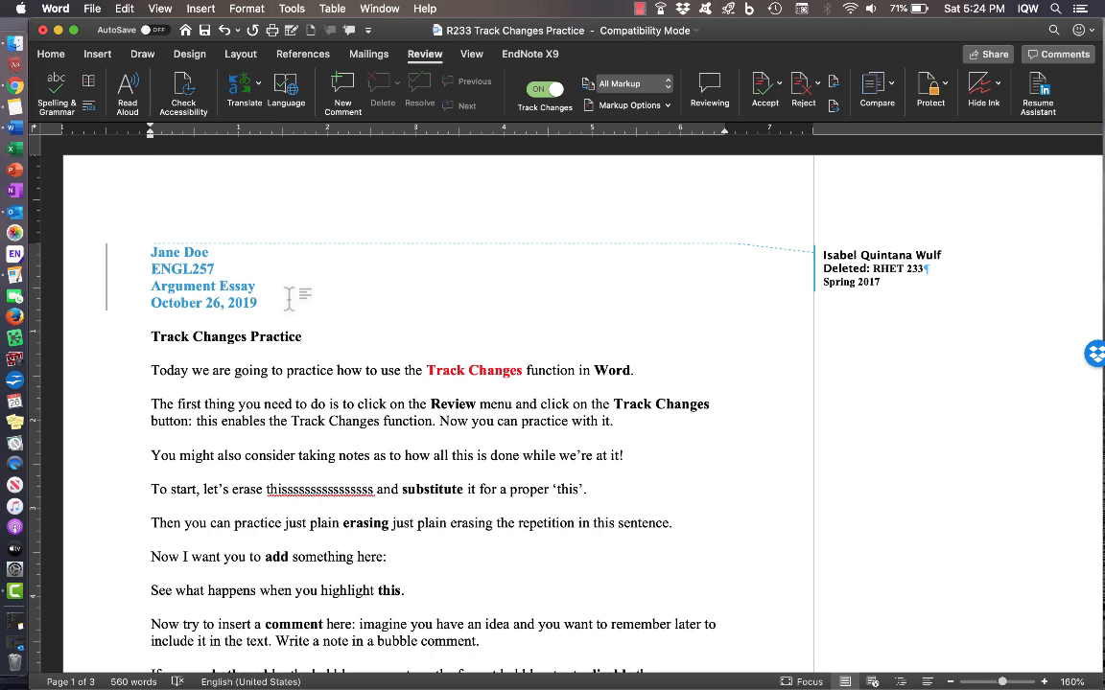
# - Set the four new heading lines to 2.0 line spacing
pyautogui.moveTo(150, 251); pyautogui.dragTo(261, 302)
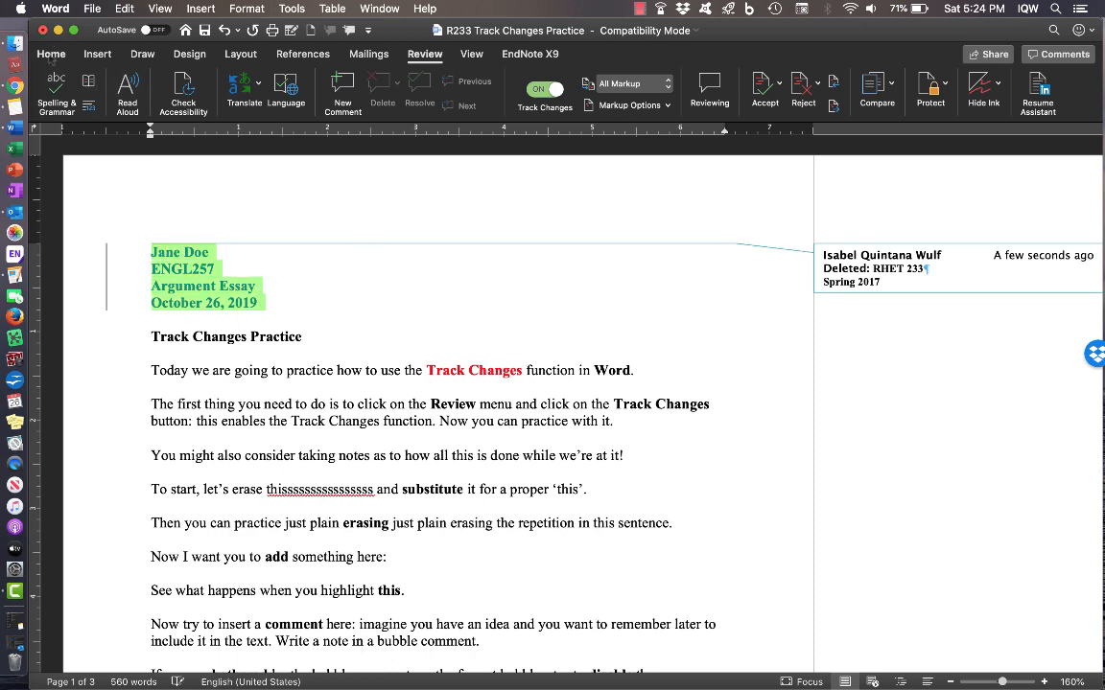
pyautogui.click(51, 54)
pyautogui.click(468, 106)
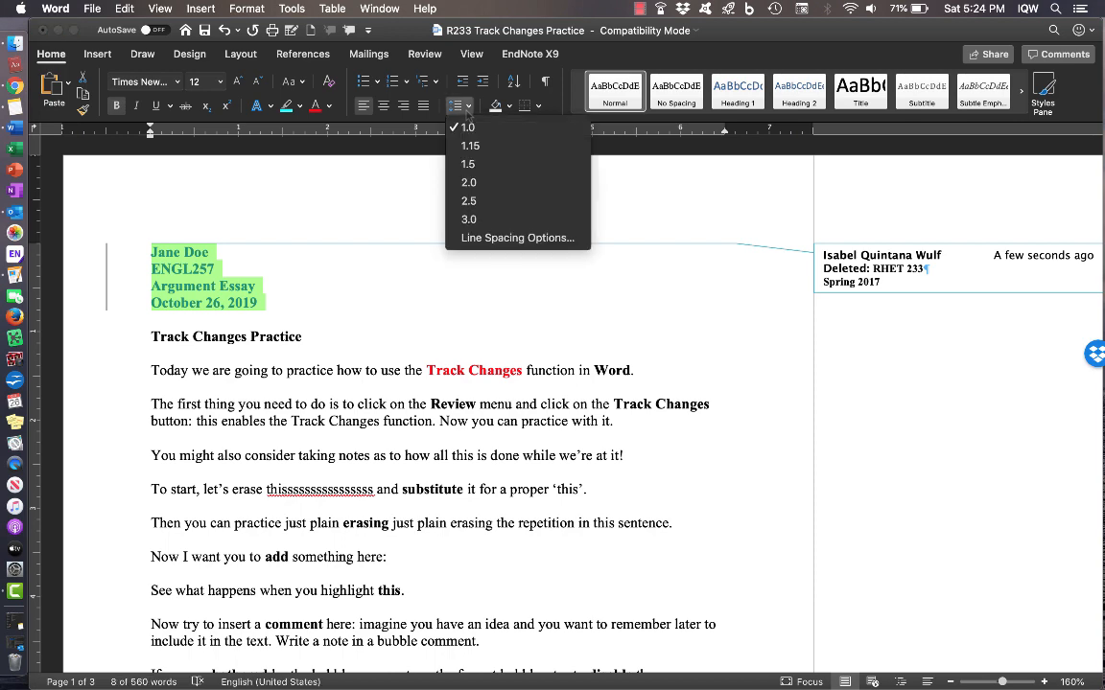
pyautogui.click(496, 183)
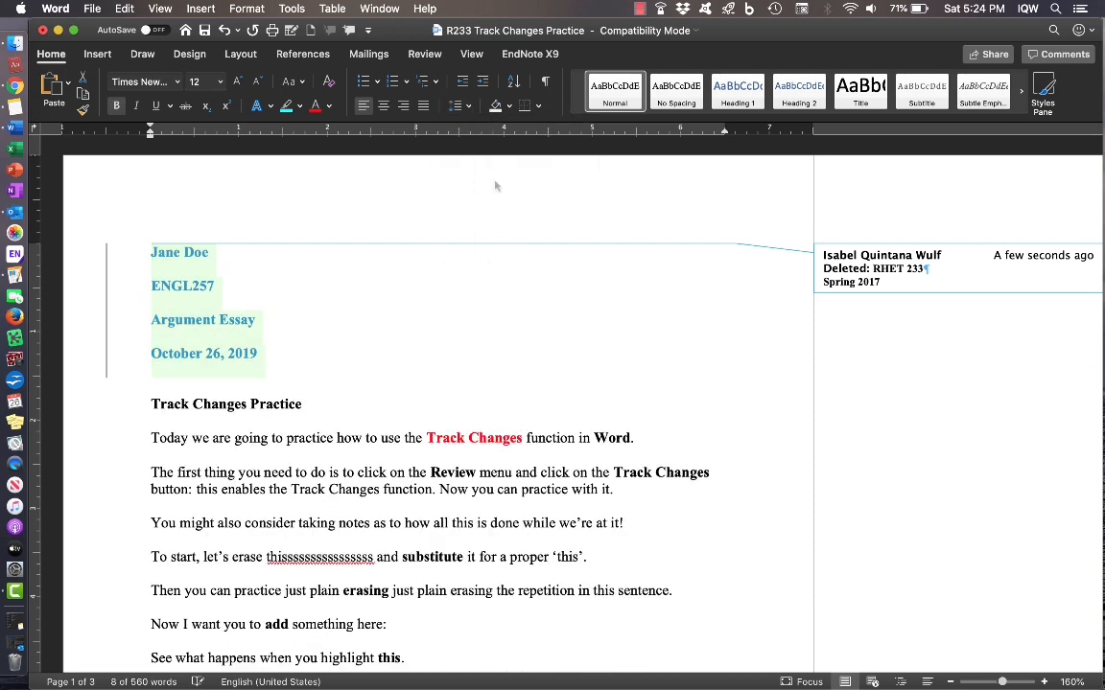
pyautogui.click(422, 340)
# - Bring the tracked deletion note beside the heading into focus
pyautogui.scroll(-2, 444, 353)
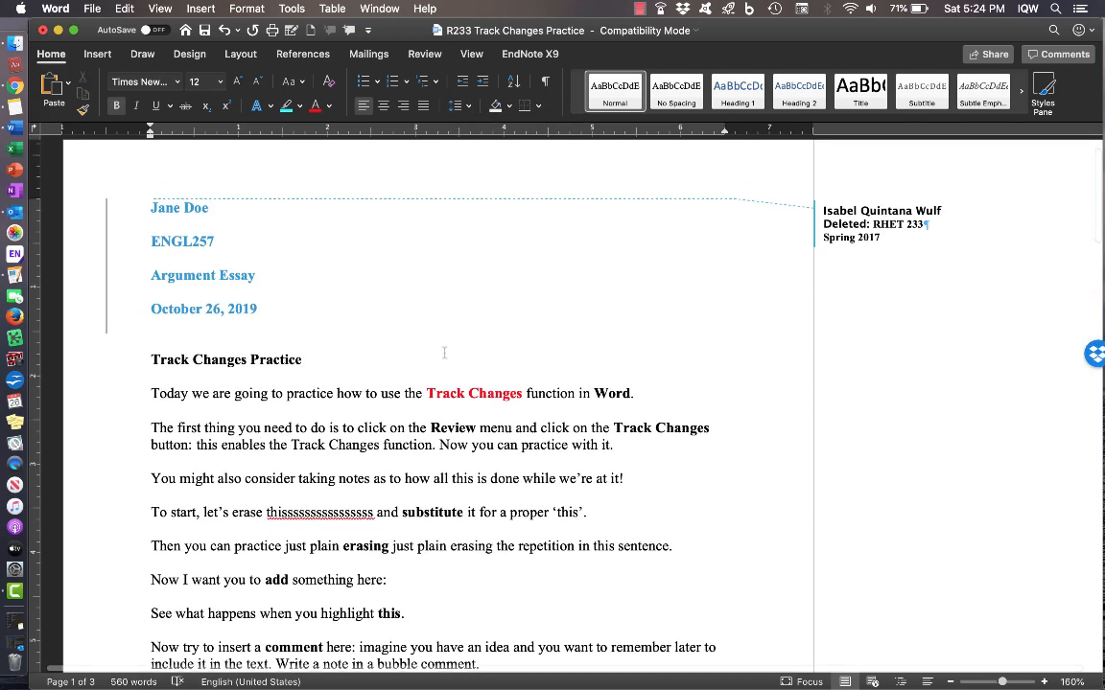
pyautogui.click(260, 262)
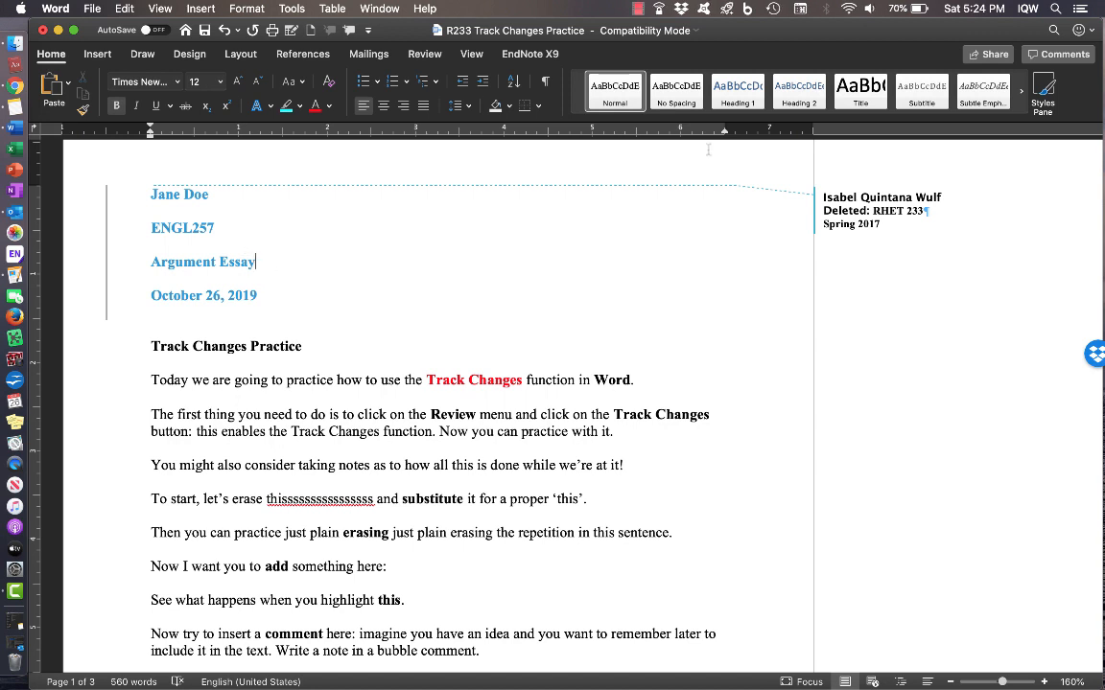
pyautogui.click(909, 228)
pyautogui.click(431, 278)
pyautogui.scroll(-2, 434, 292)
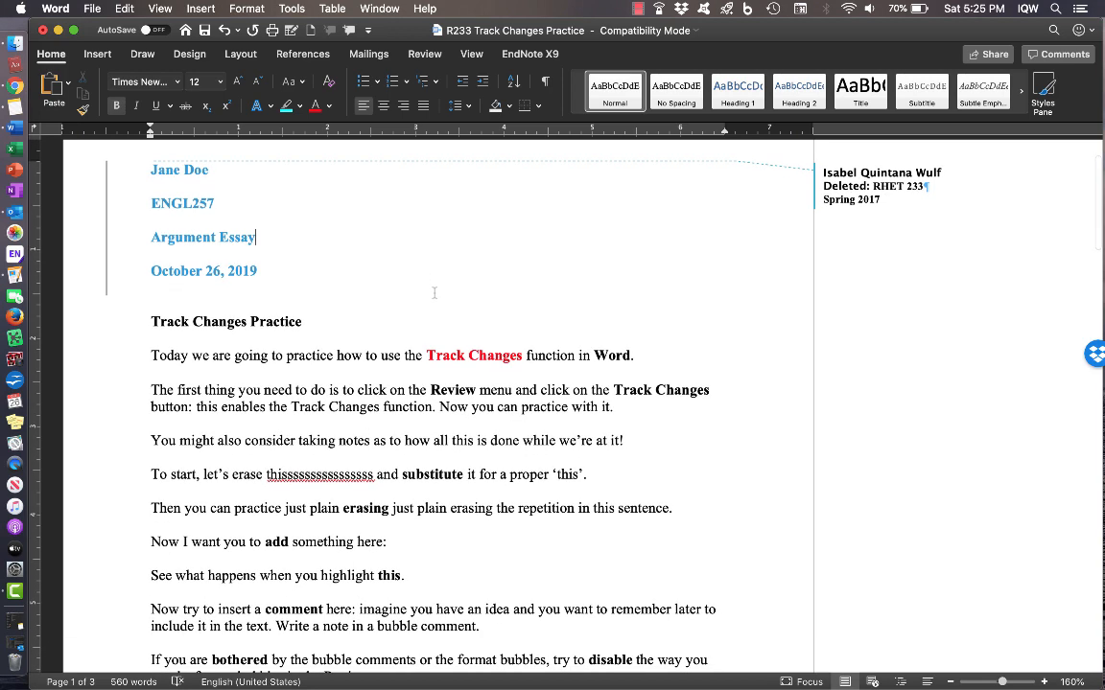
pyautogui.scroll(-2, 434, 293)
pyautogui.scroll(-1, 433, 292)
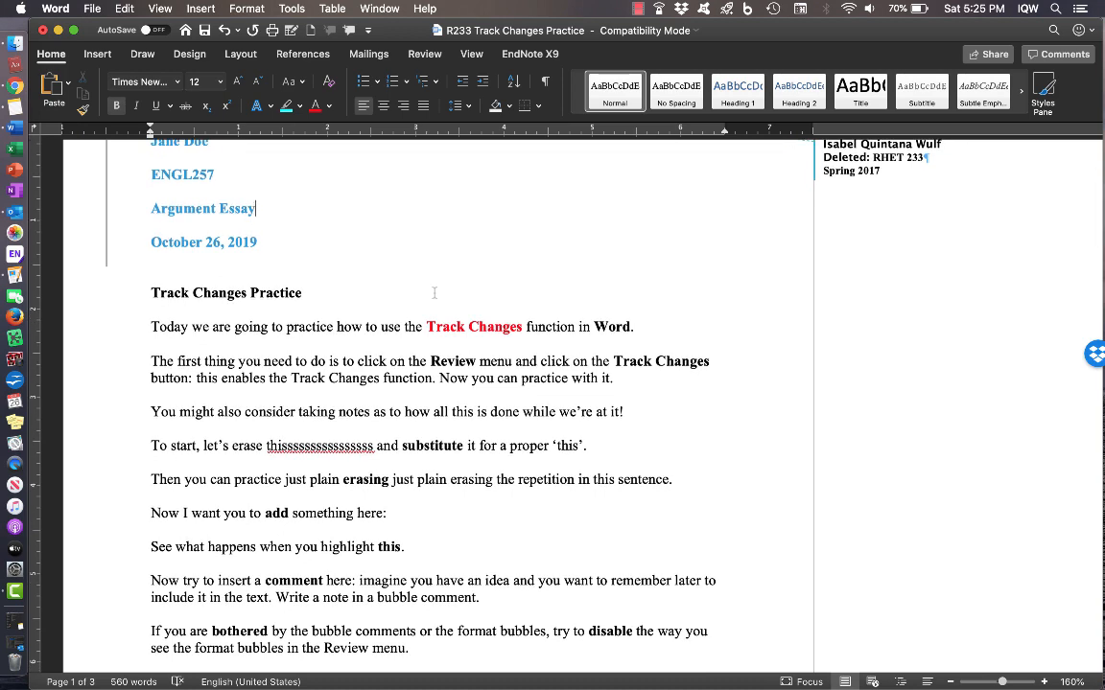
pyautogui.scroll(-8, 433, 292)
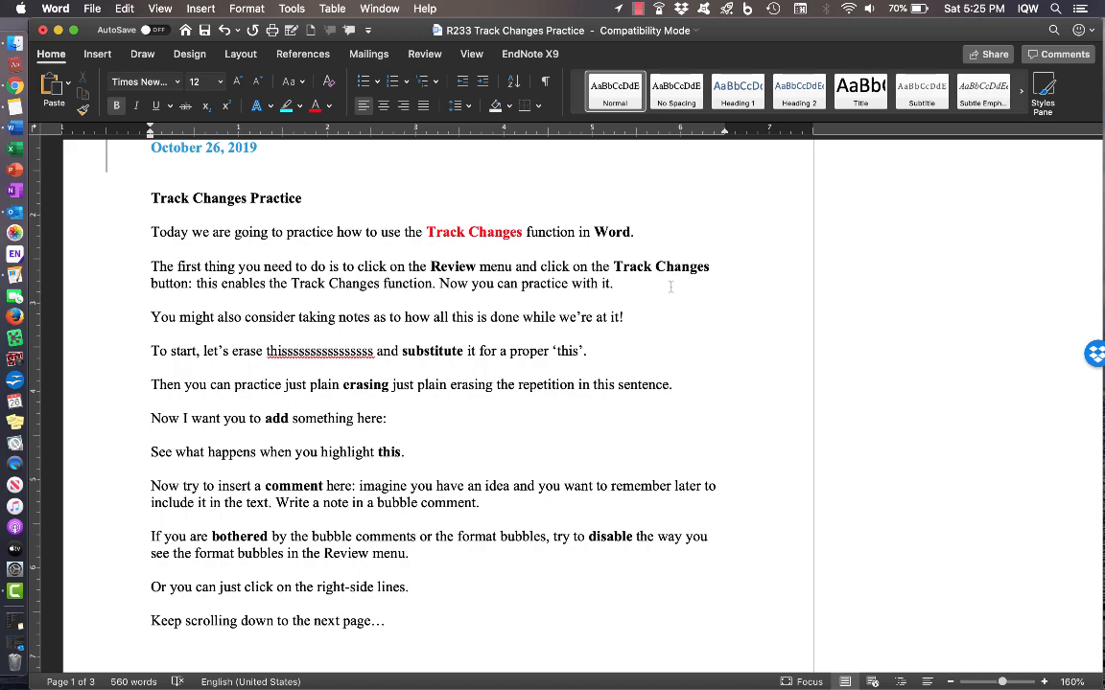
pyautogui.scroll(-3, 670, 295)
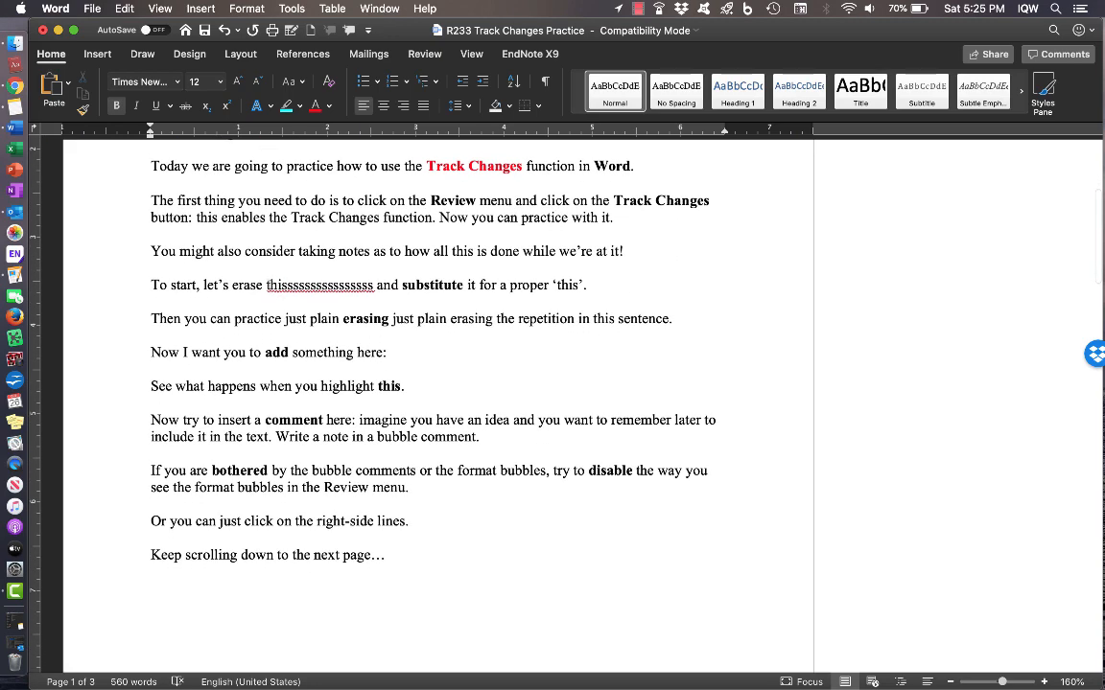
# - Delete the extra s's after 'this' and the repeated 'just plain erasing'
pyautogui.moveTo(287, 284); pyautogui.dragTo(373, 285)
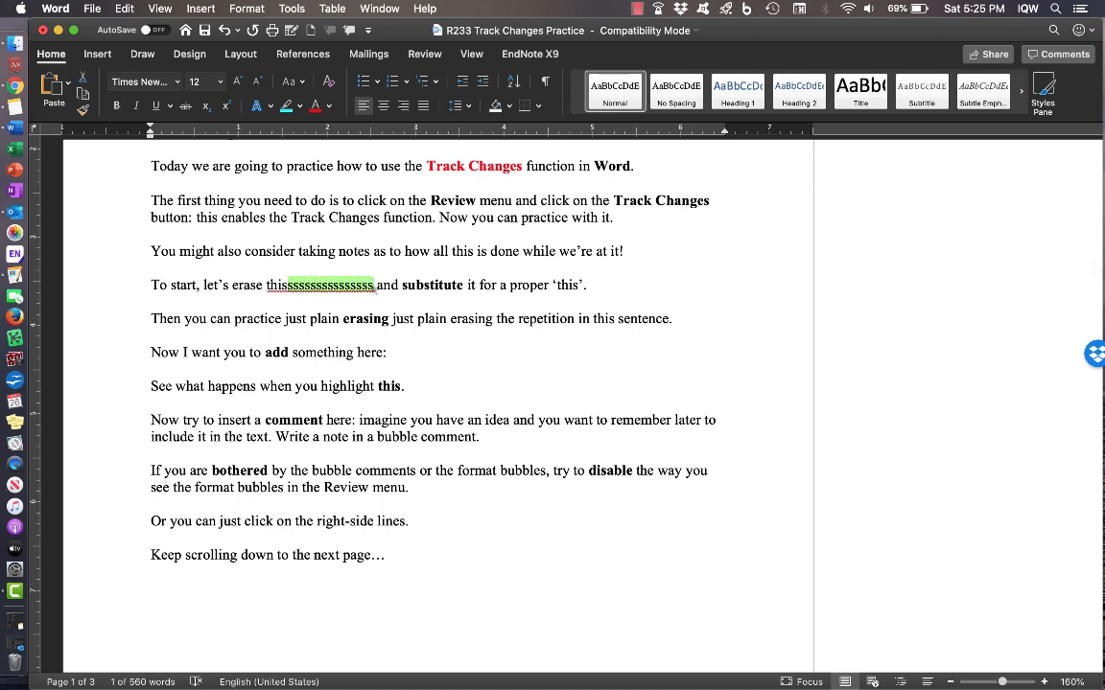
pyautogui.press('BackSpace')
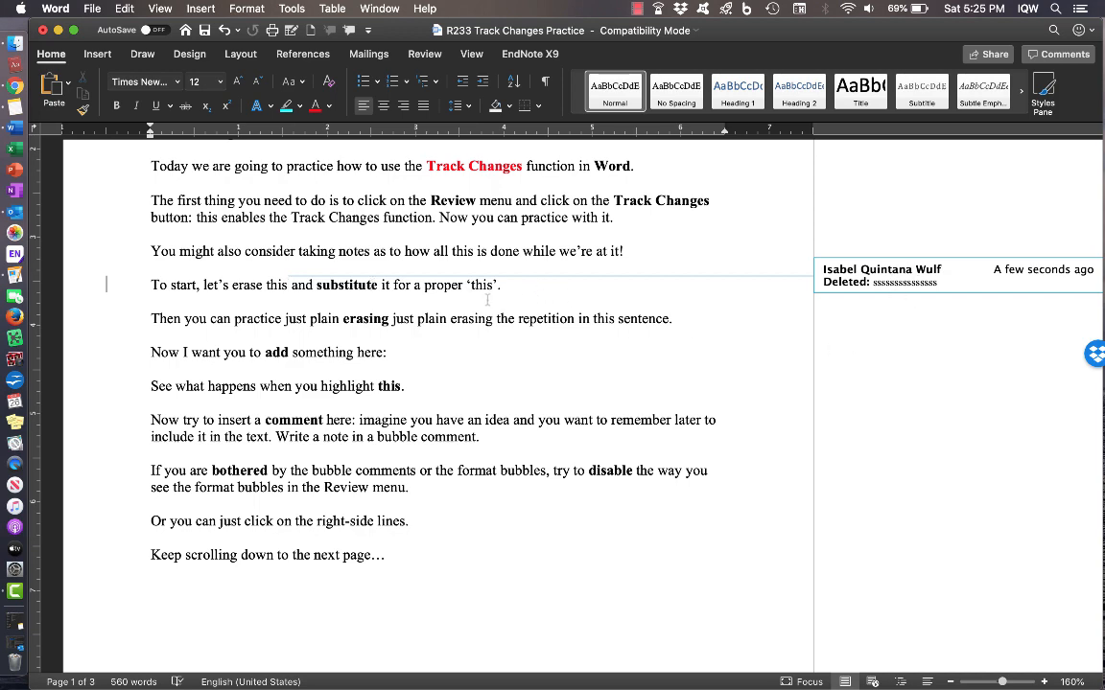
pyautogui.scroll(-1, 441, 278)
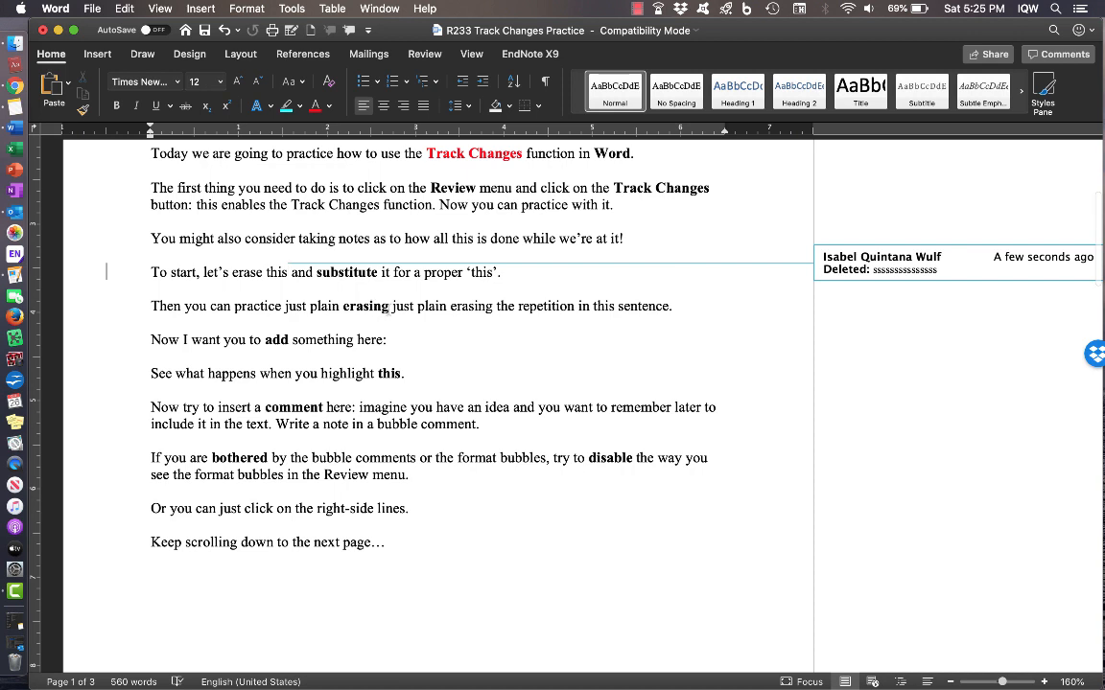
pyautogui.moveTo(392, 306); pyautogui.dragTo(494, 306)
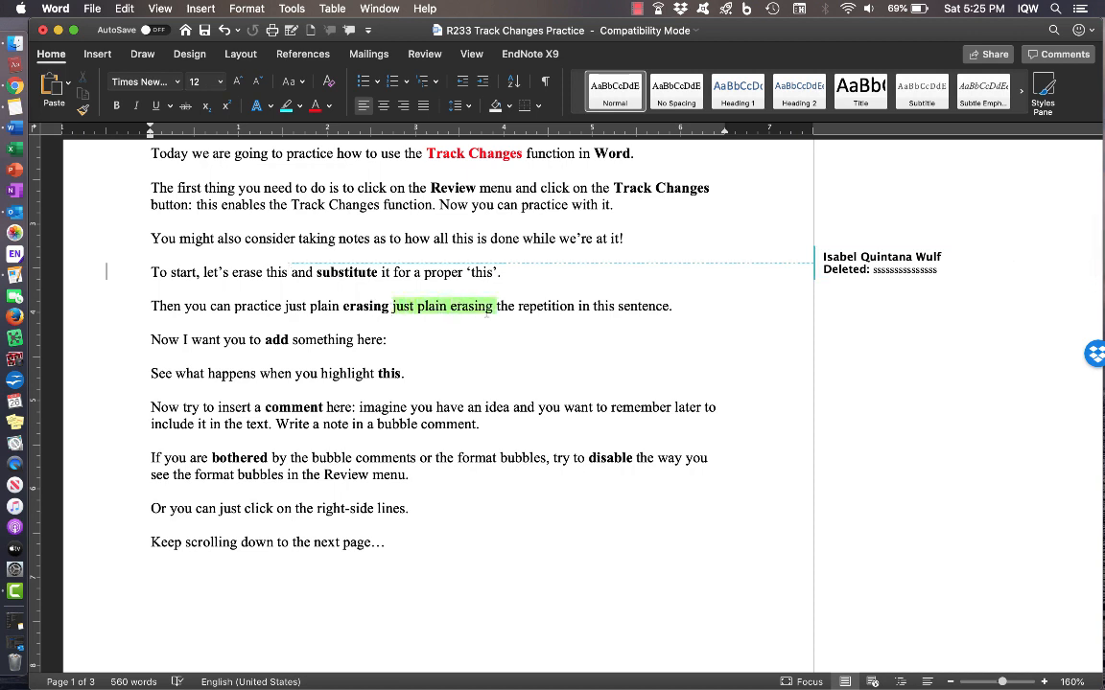
pyautogui.press('BackSpace')
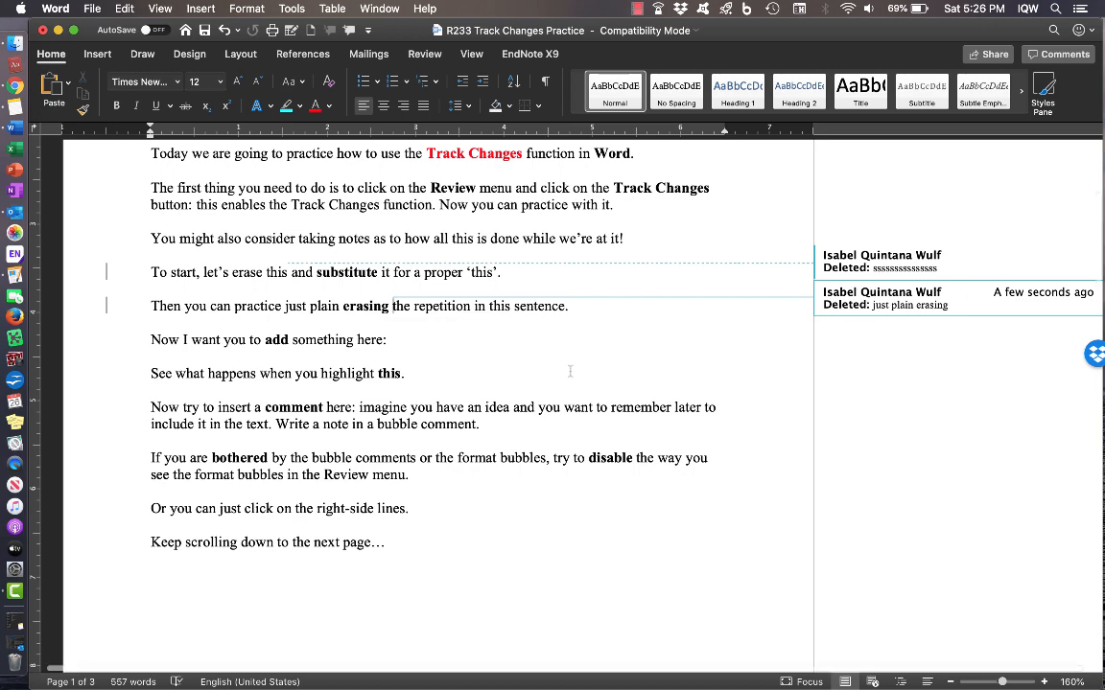
# - Insert 'My students are the most awesome in the whole University!' after 'something here:'
pyautogui.scroll(-1, 570, 371)
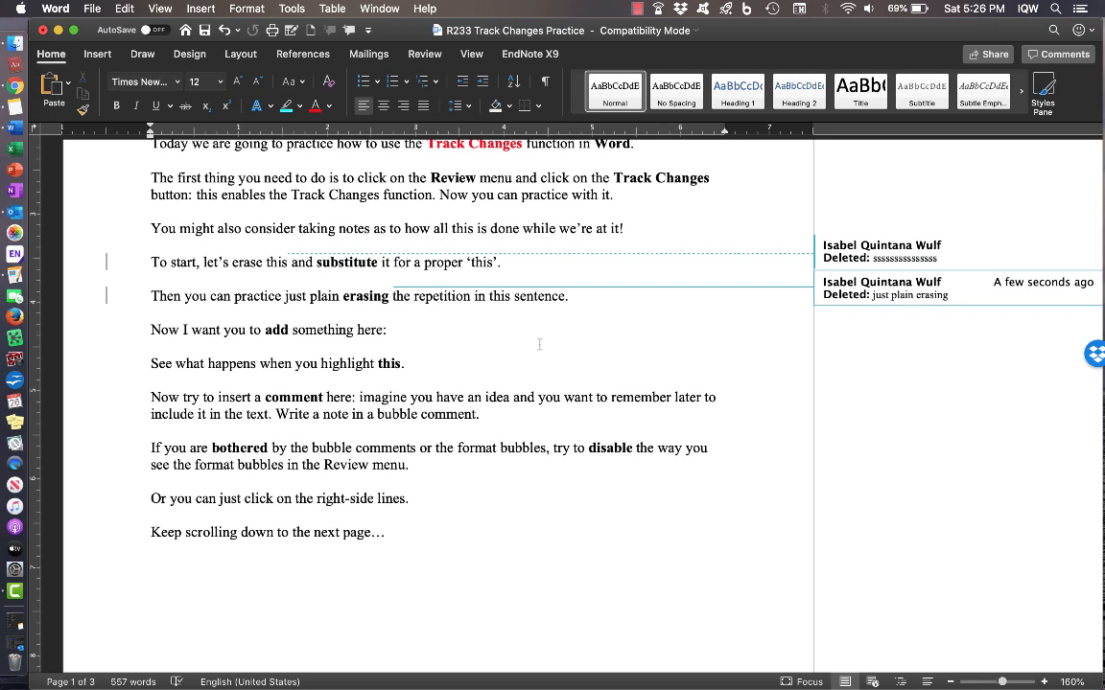
pyautogui.click(394, 330)
pyautogui.write('My studwn')
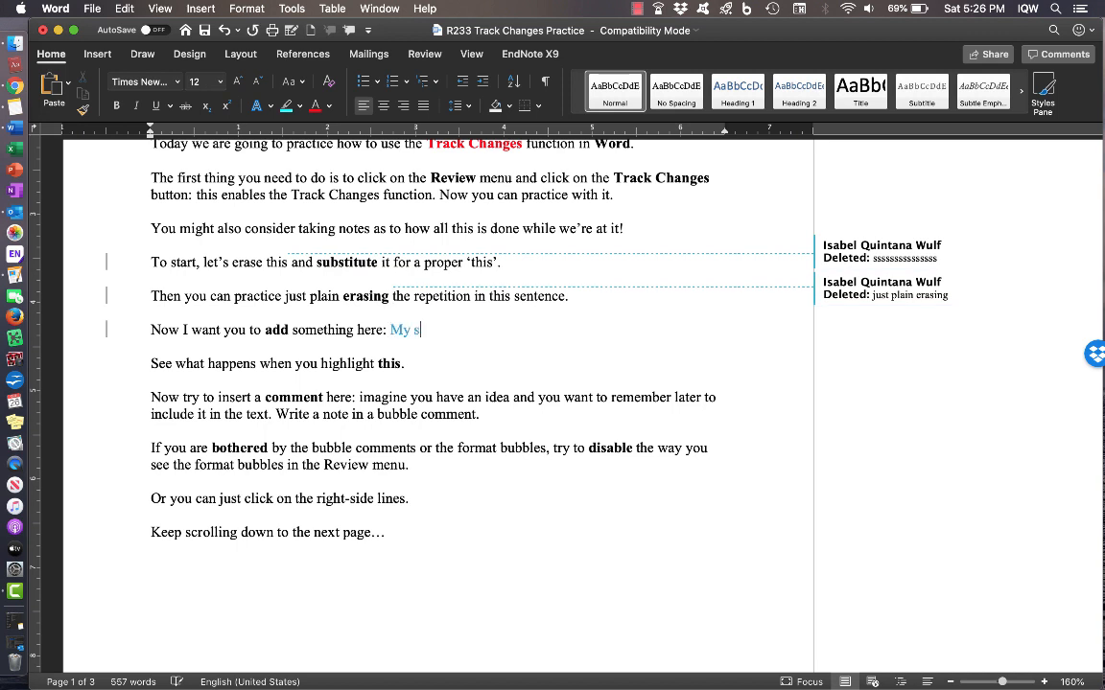
pyautogui.press('BackSpace')
pyautogui.press('BackSpace')
pyautogui.write('ents aa')
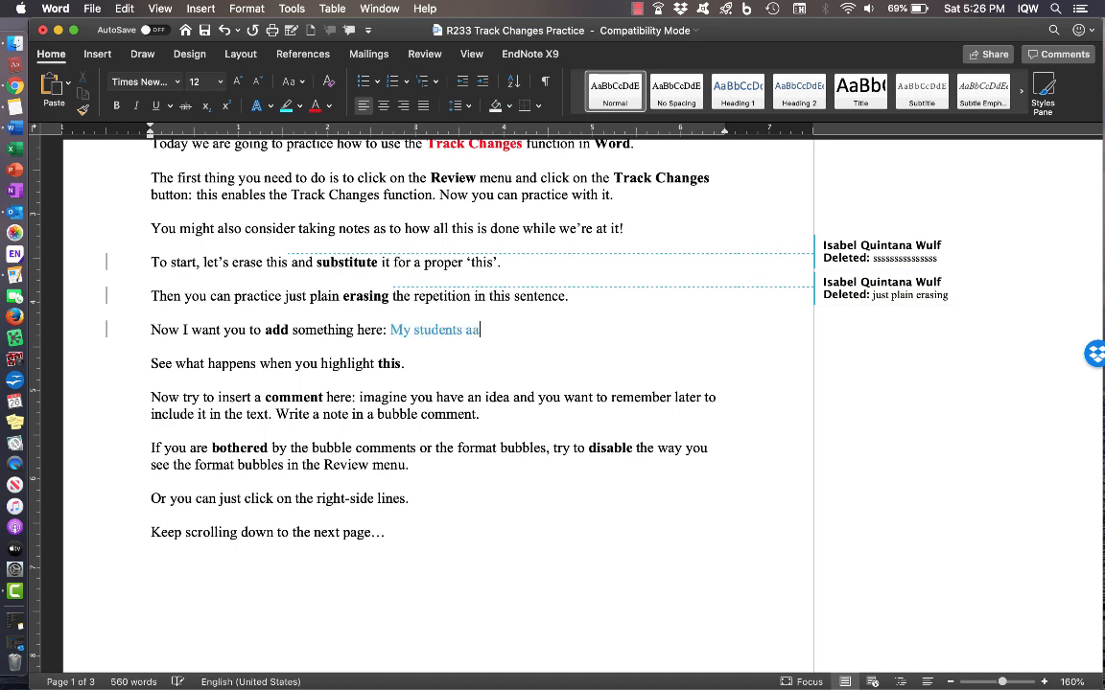
pyautogui.press('BackSpace')
pyautogui.write('re the most awes')
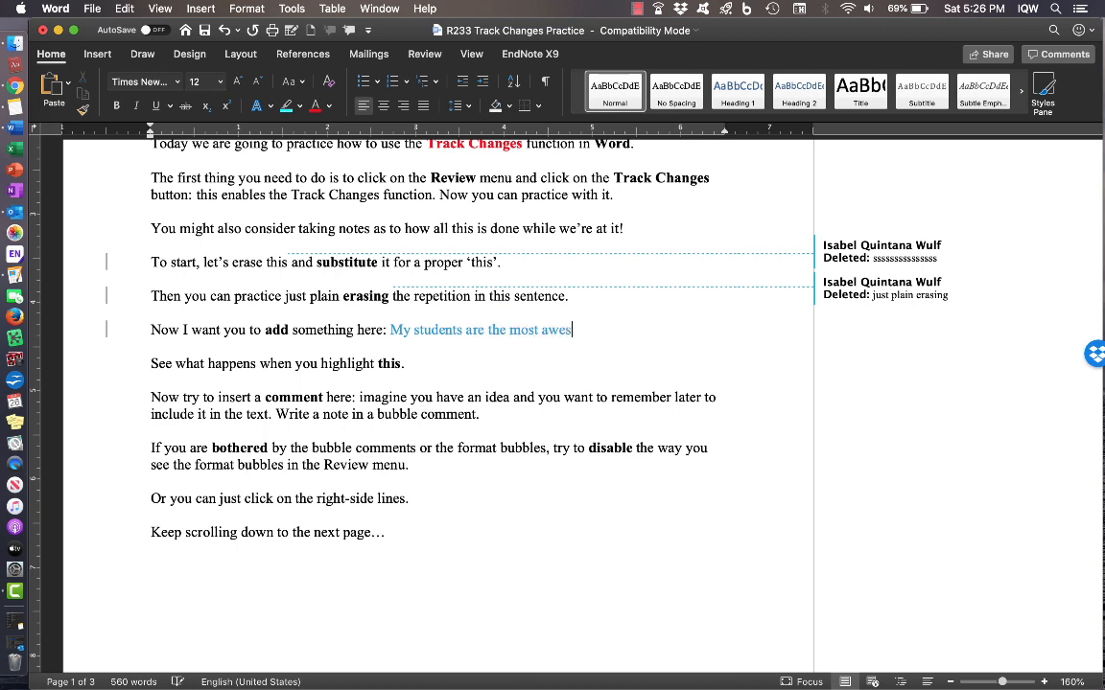
pyautogui.write('ome in the whole University!!')
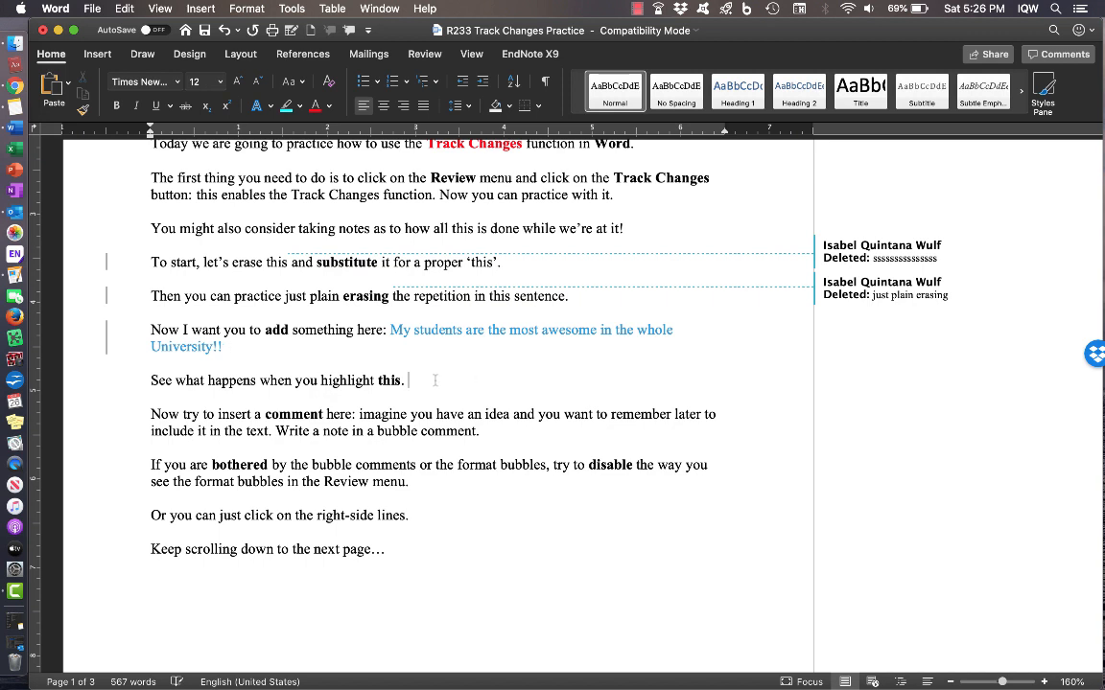
# - Change the highlight on 'highlight this.' from green to yellow
pyautogui.moveTo(406, 381); pyautogui.dragTo(322, 381)
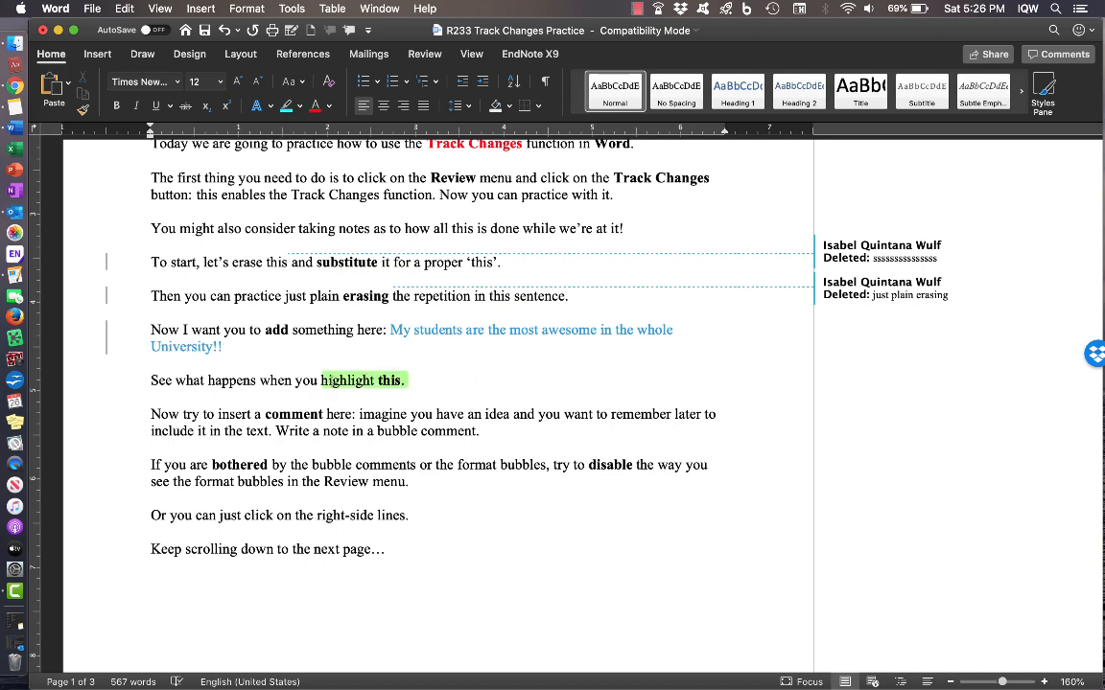
pyautogui.click(300, 107)
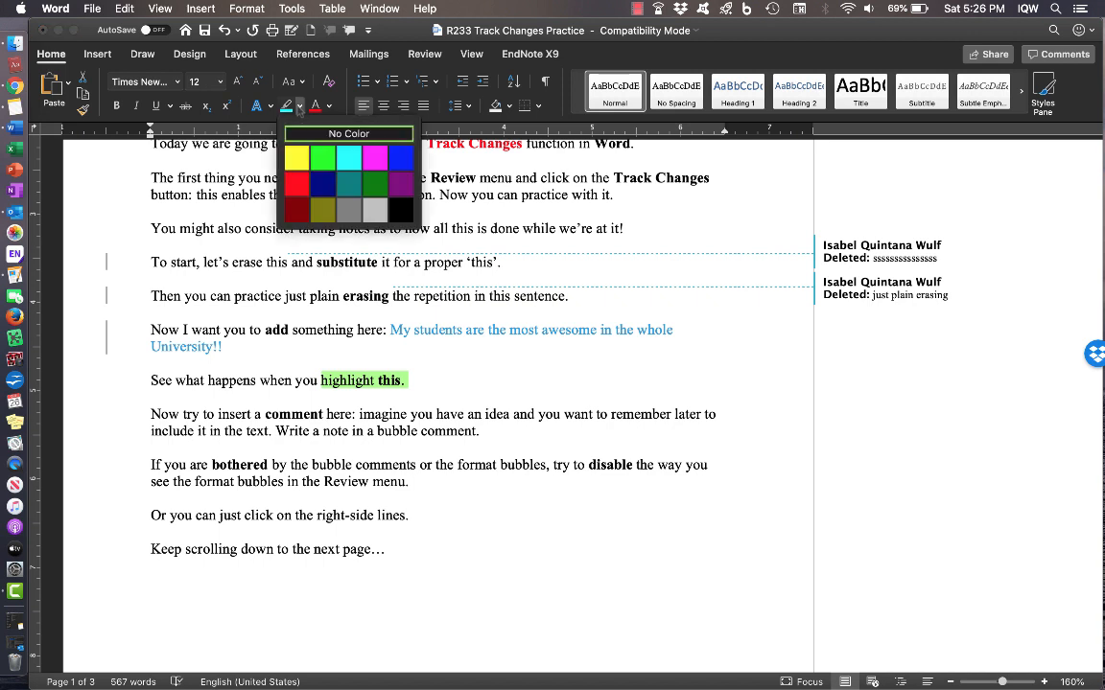
pyautogui.click(297, 158)
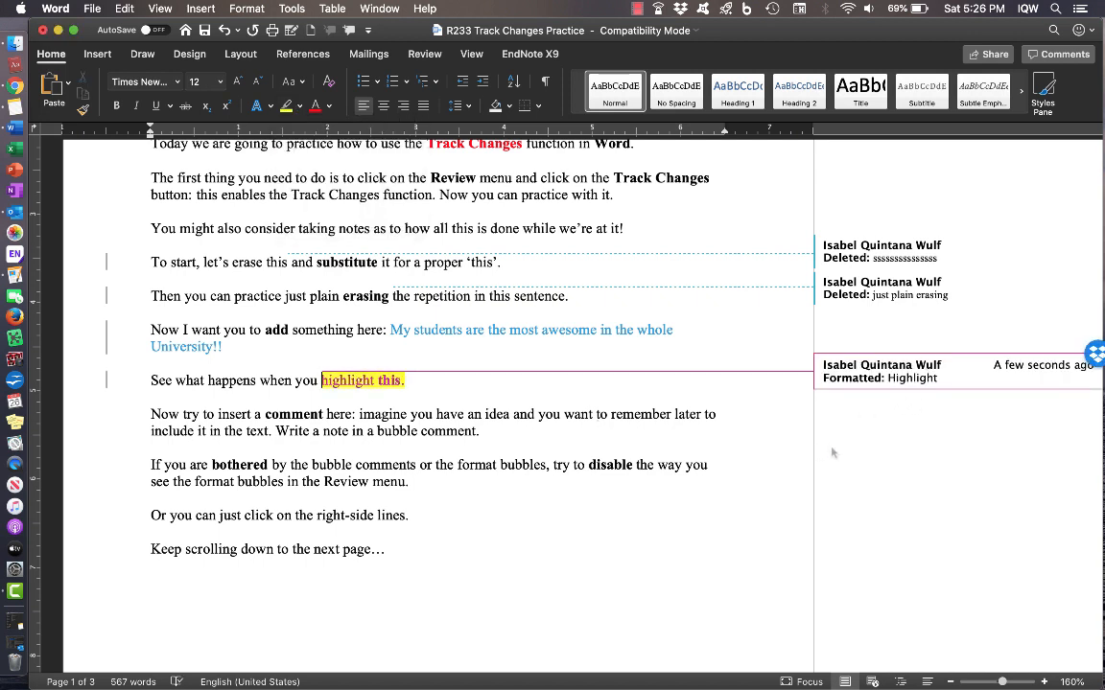
pyautogui.scroll(5, 566, 437)
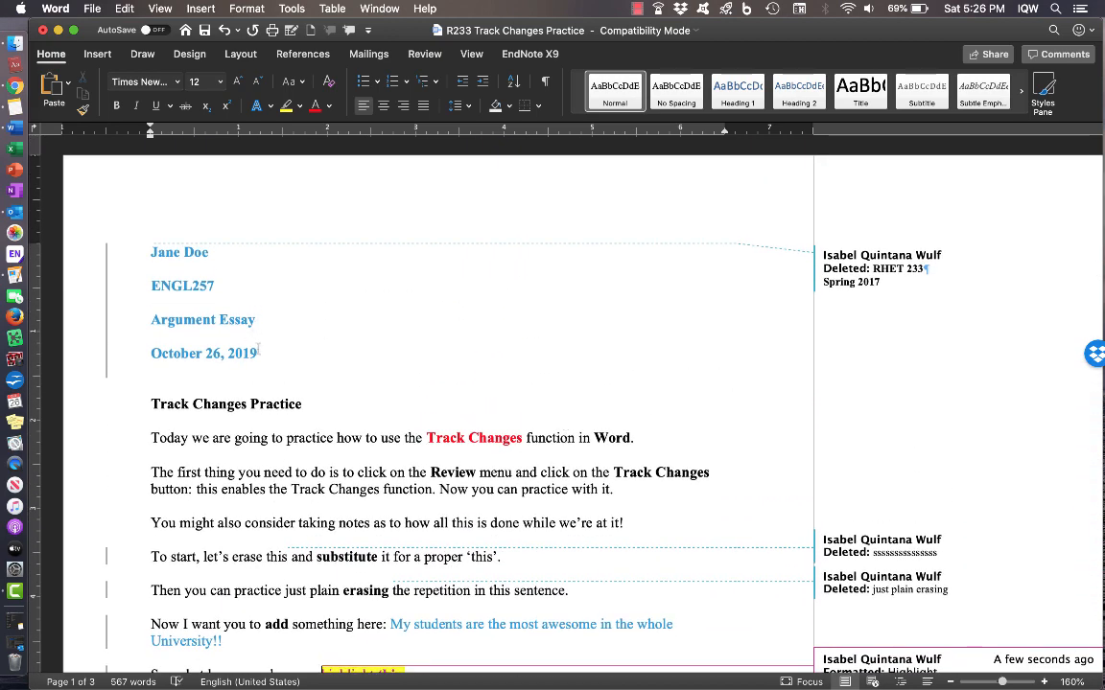
pyautogui.scroll(-6, 572, 286)
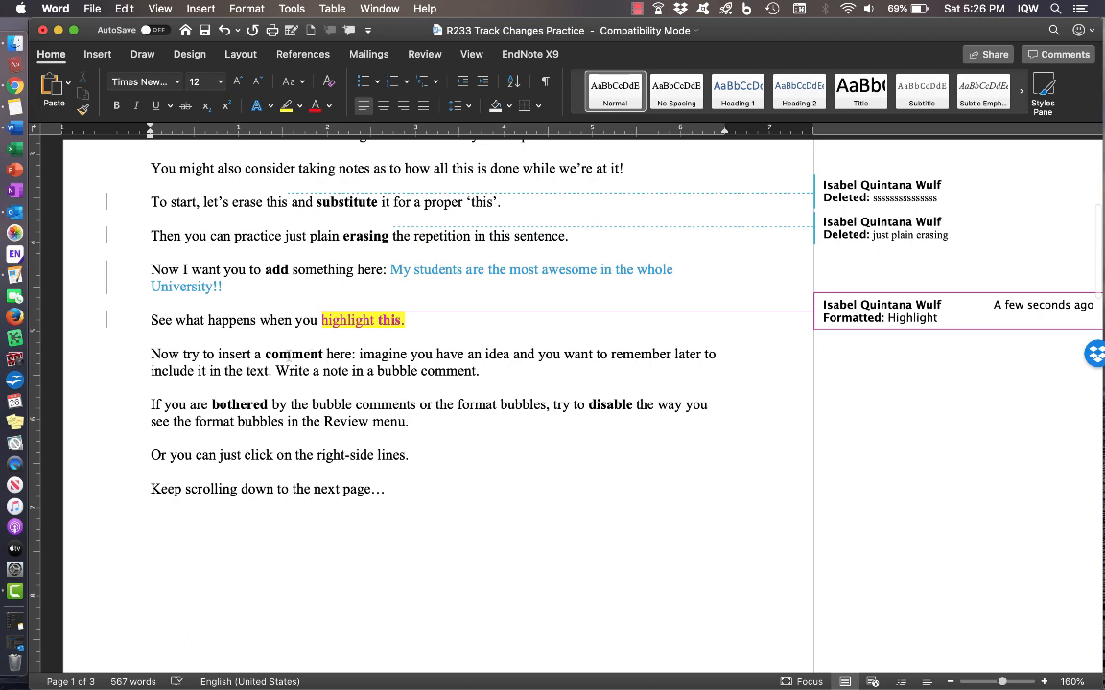
# - Add a comment on 'comment here:' noting the essay needs more depth of analysis when revised
pyautogui.moveTo(266, 354); pyautogui.dragTo(357, 354)
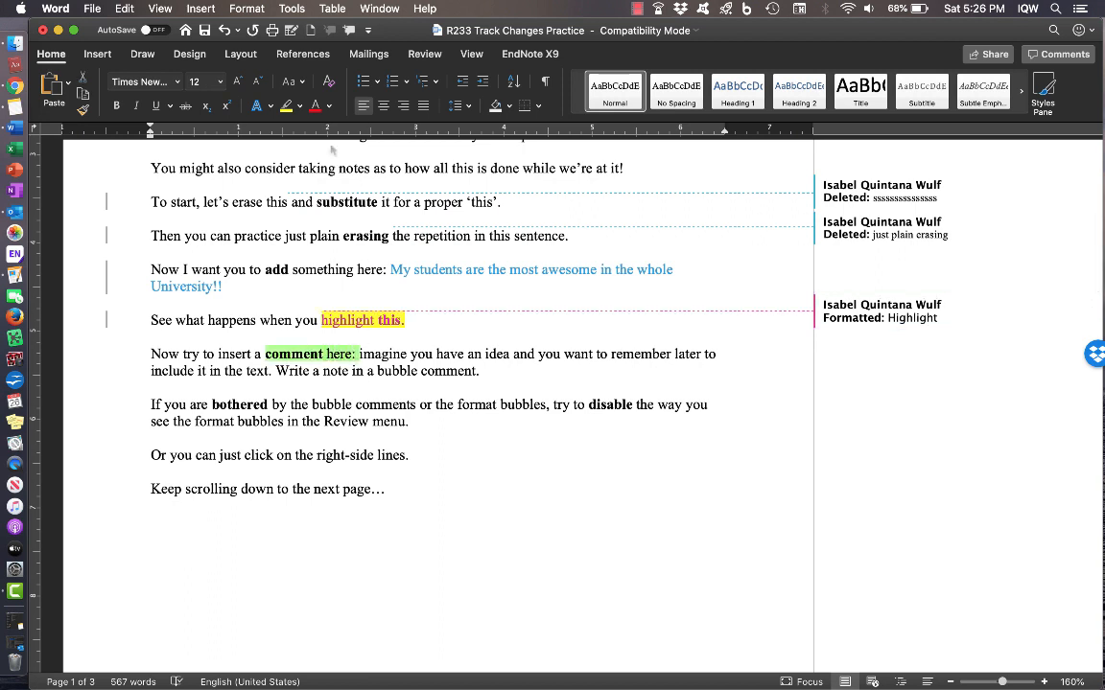
pyautogui.click(425, 54)
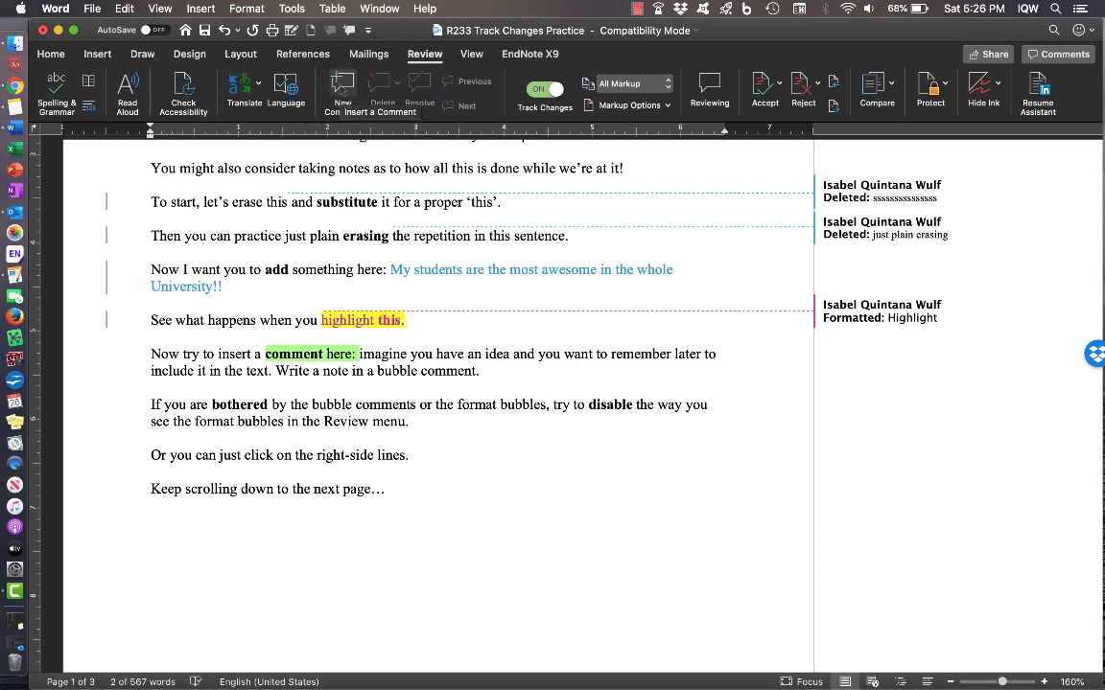
pyautogui.click(342, 87)
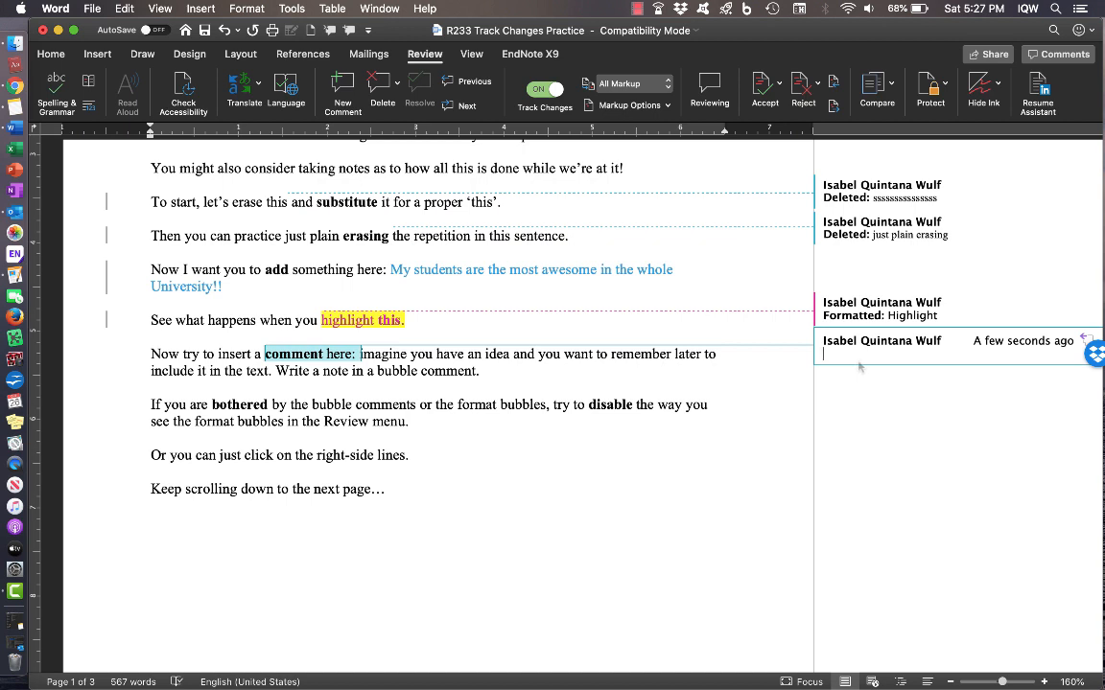
pyautogui.write('Ok--I have no time to do this now')
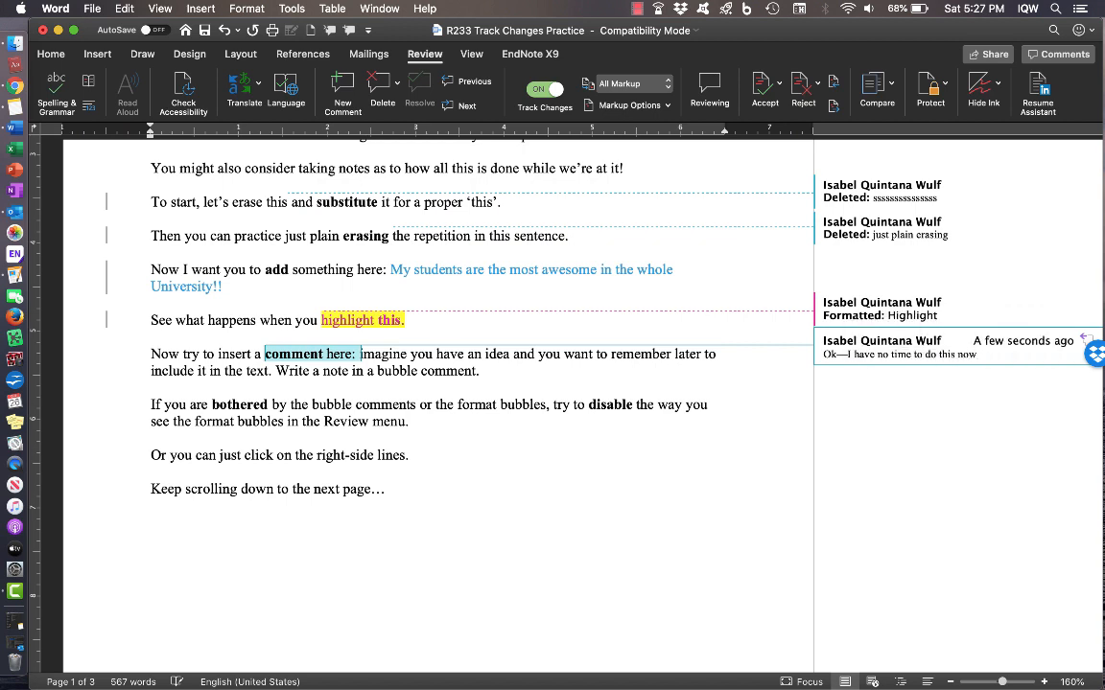
pyautogui.write(' but when ')
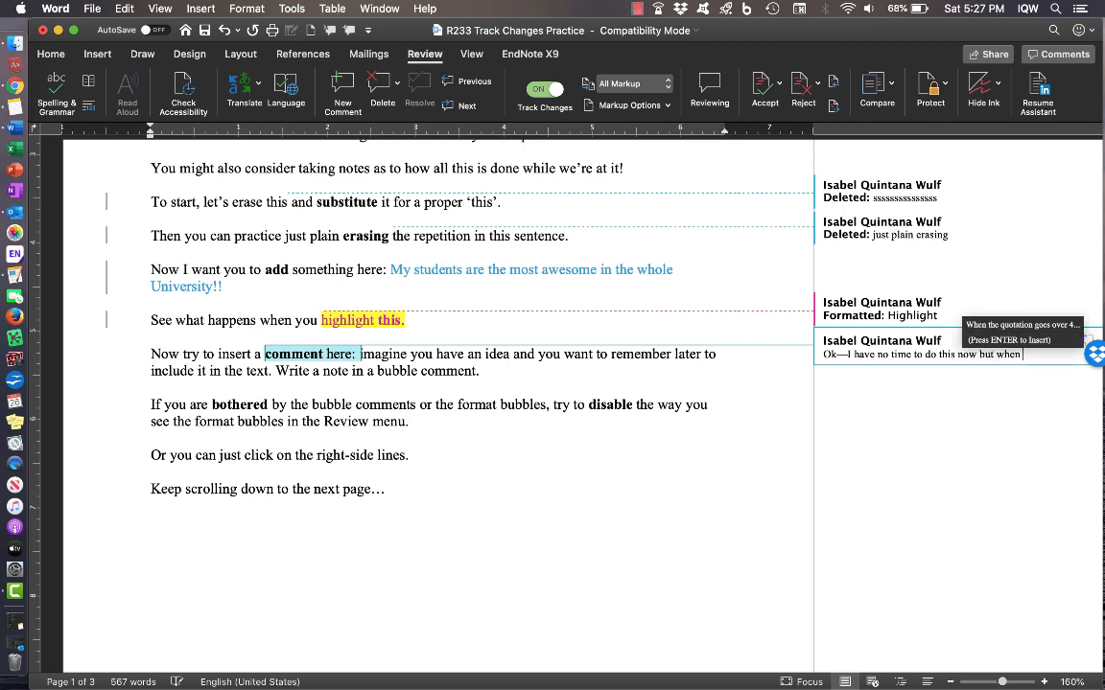
pyautogui.write('I come back')
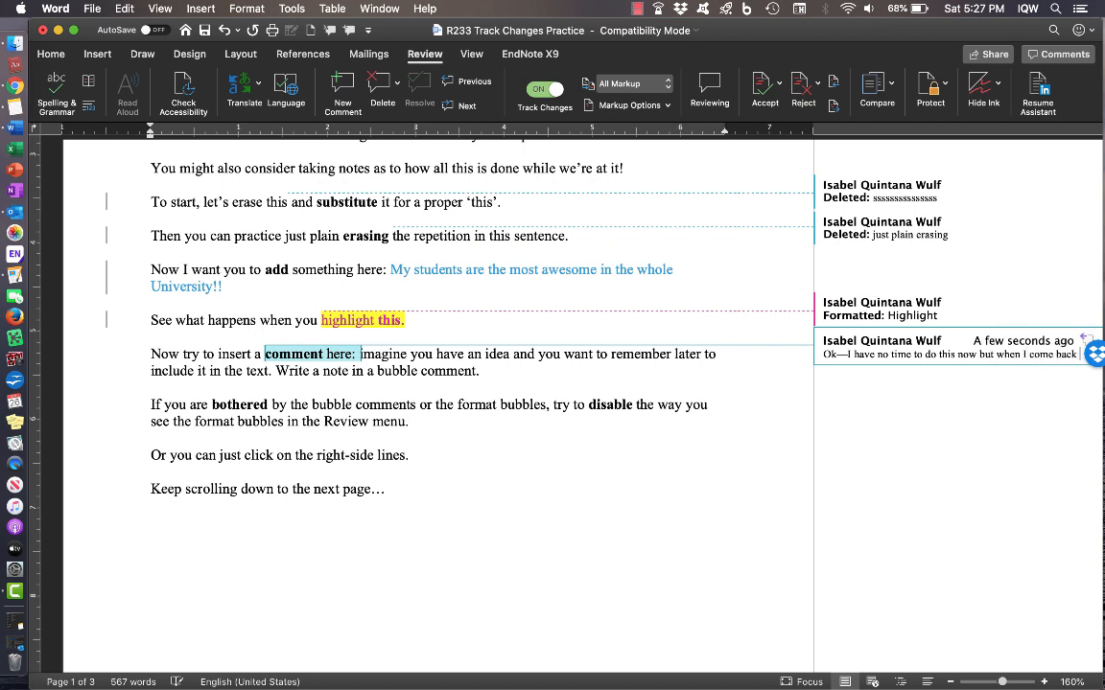
pyautogui.write('o revise')
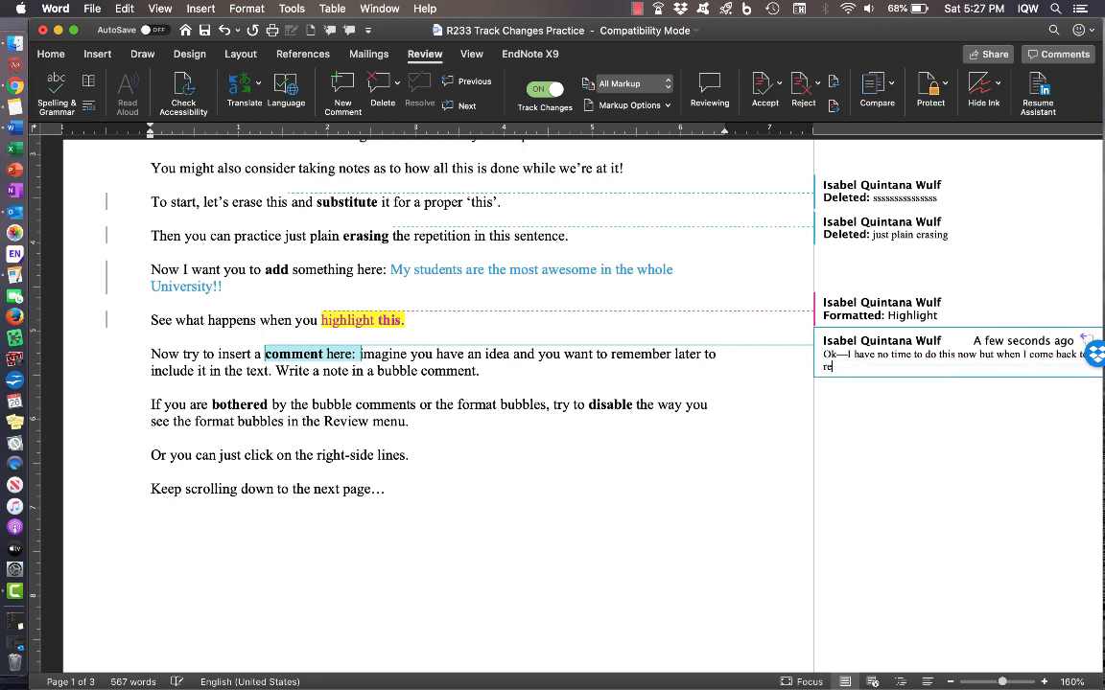
pyautogui.write(' the essay I need to think about d')
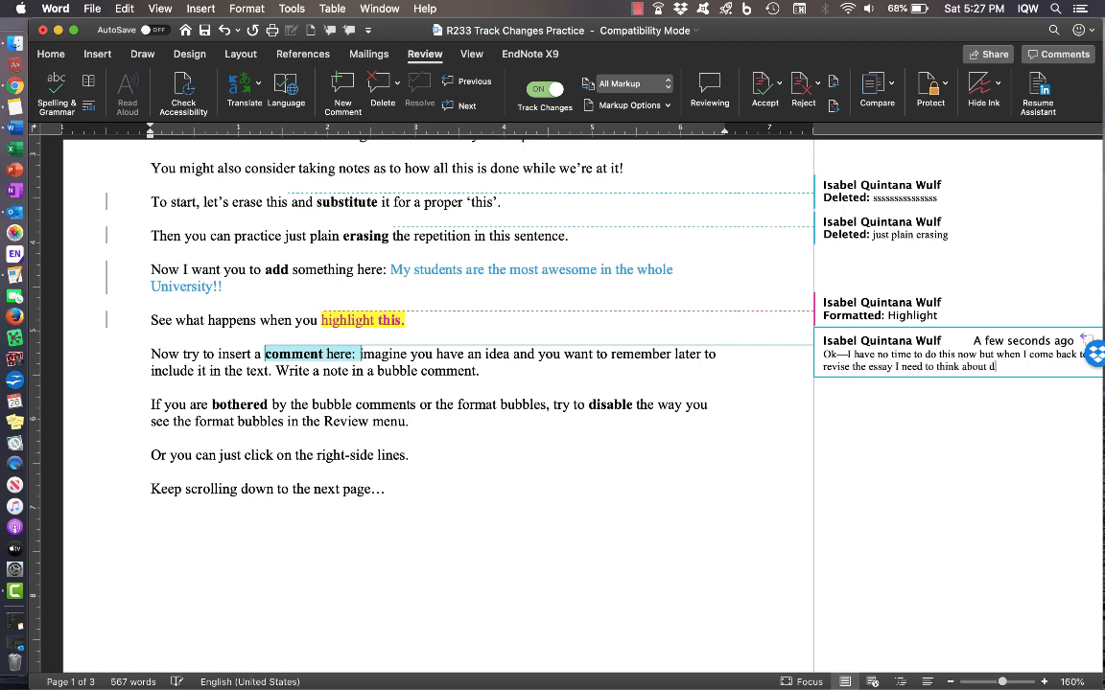
pyautogui.press('BackSpace')
pyautogui.write('achieving some more depth')
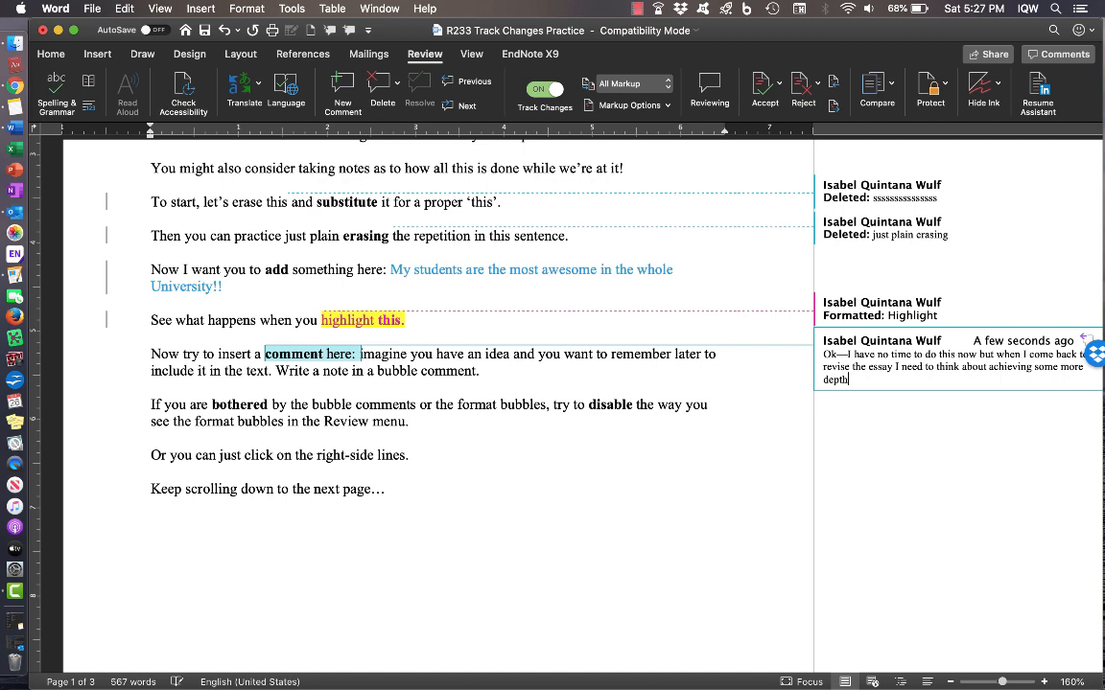
pyautogui.write(' of analysis here.')
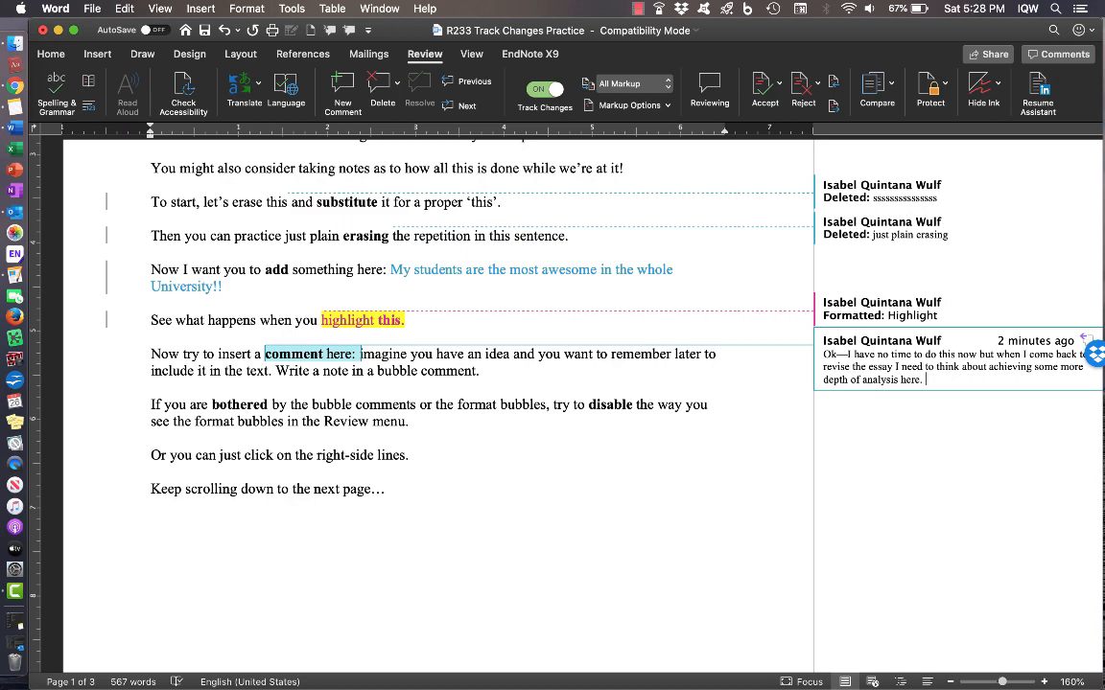
pyautogui.scroll(-2, 467, 456)
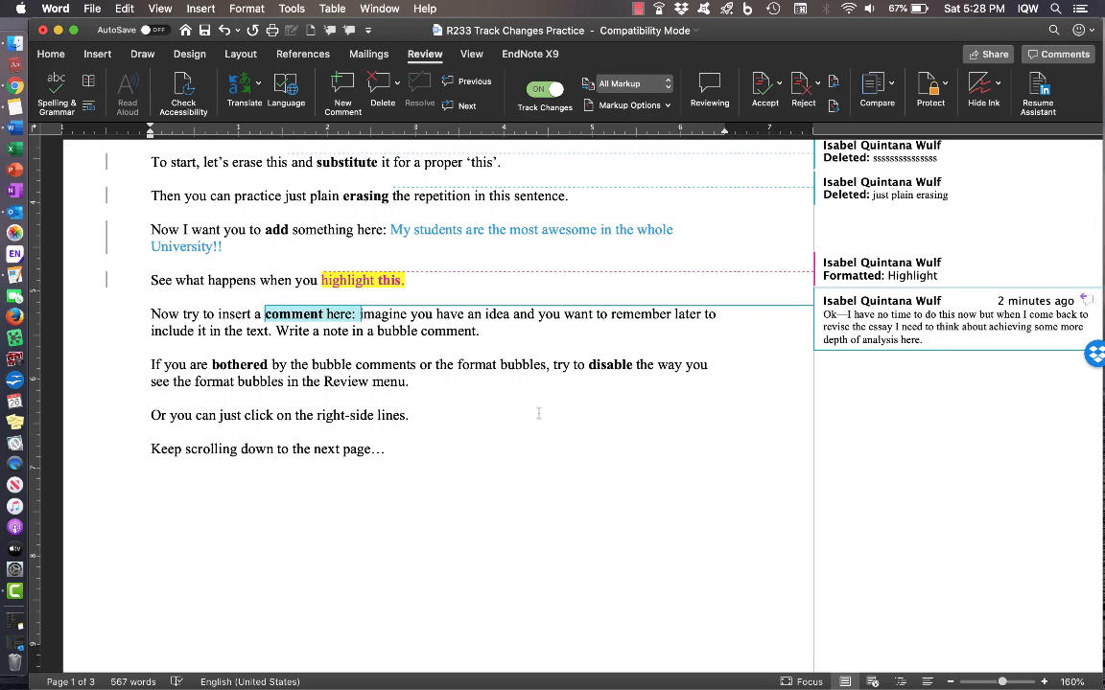
pyautogui.scroll(12, 538, 414)
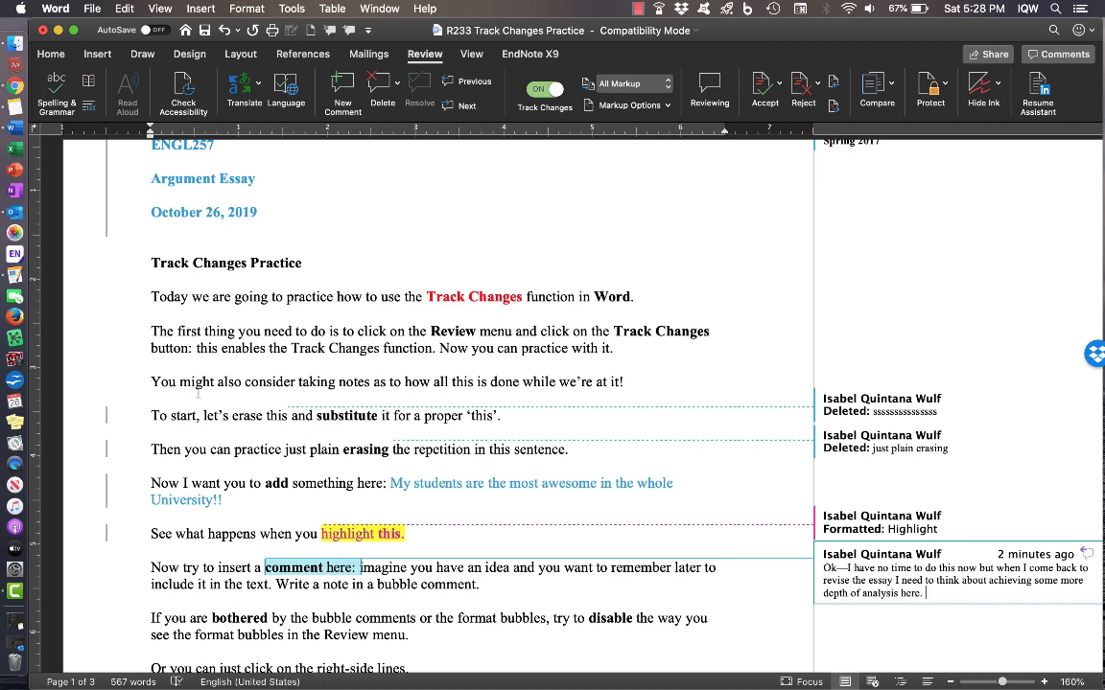
pyautogui.click(107, 417)
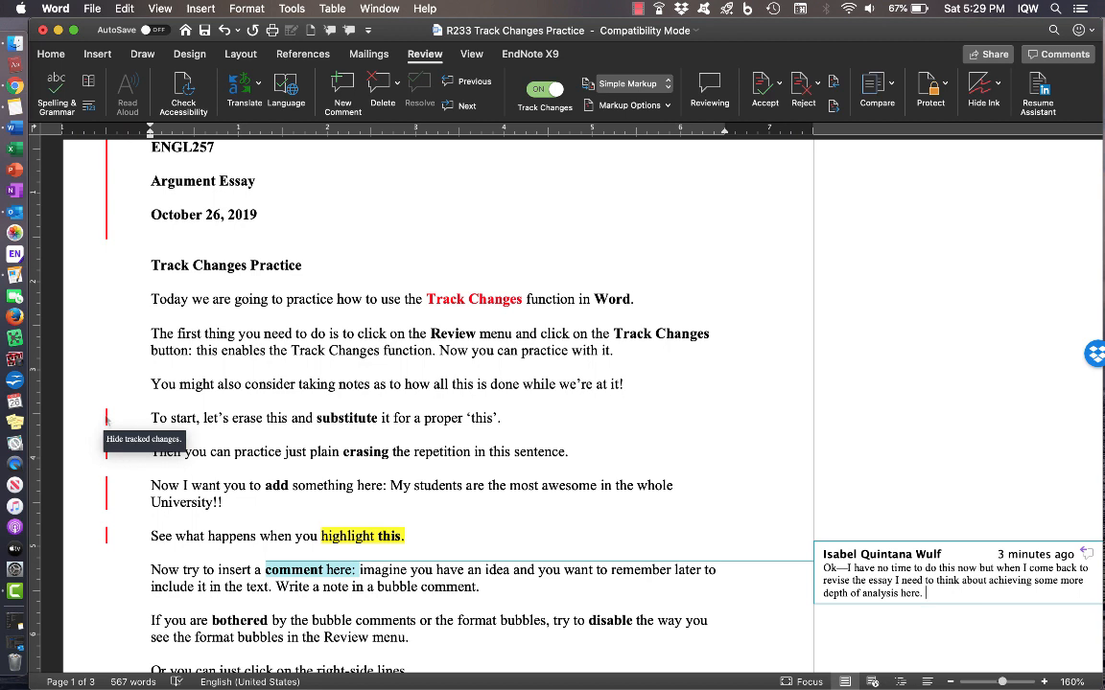
pyautogui.click(106, 419)
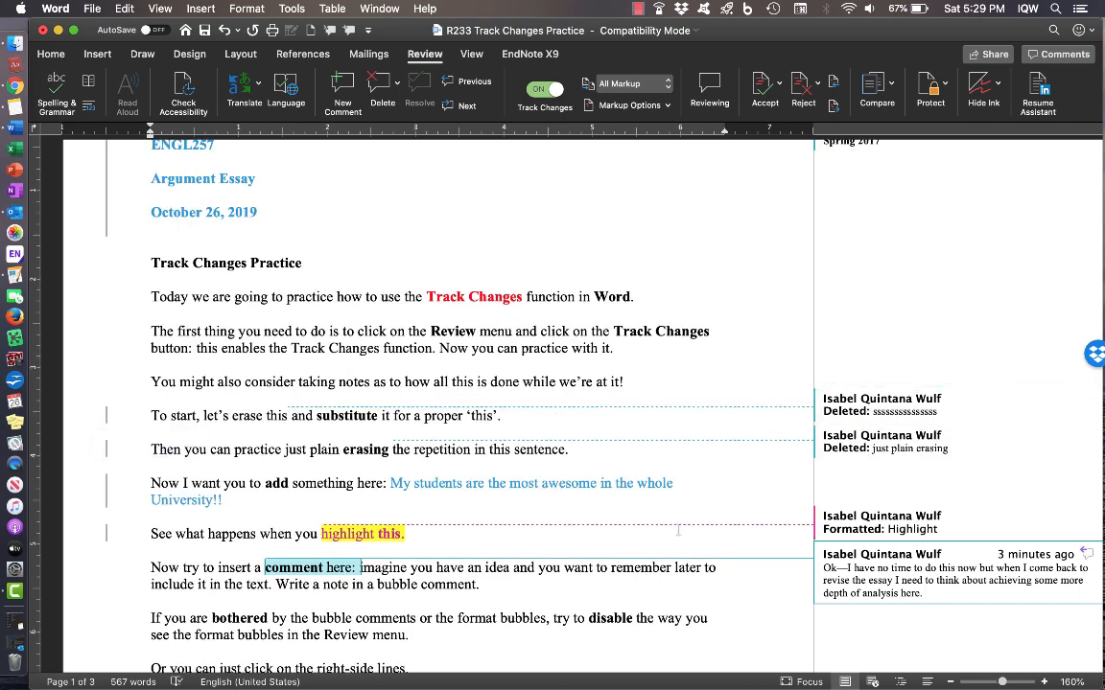
pyautogui.scroll(-1, 635, 484)
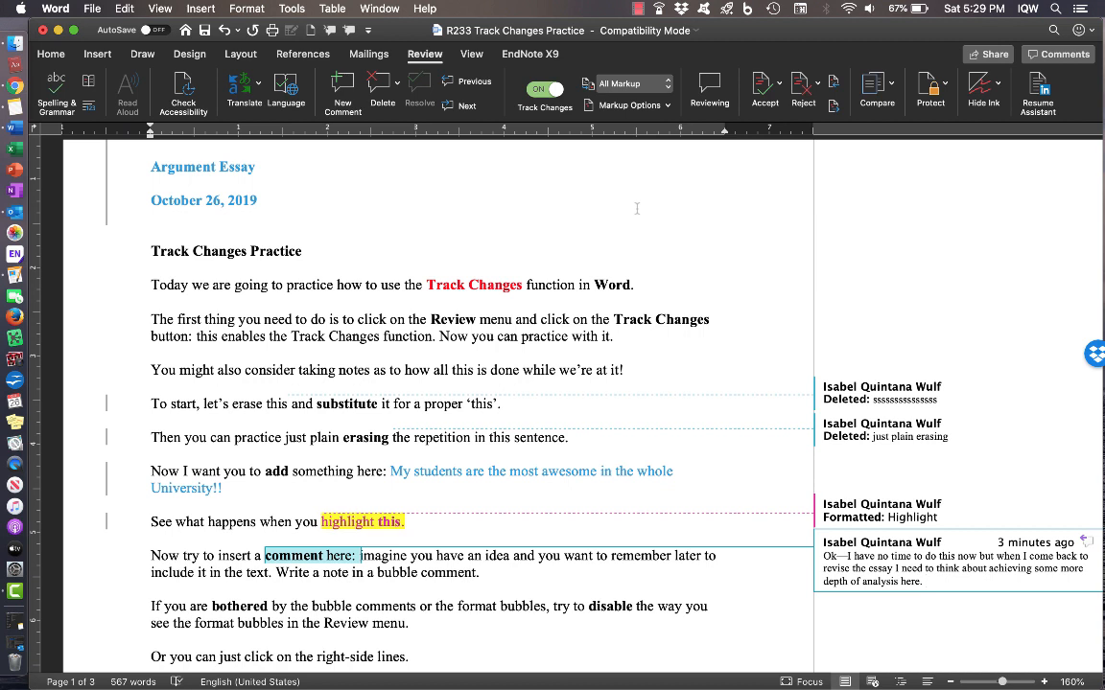
pyautogui.click(667, 106)
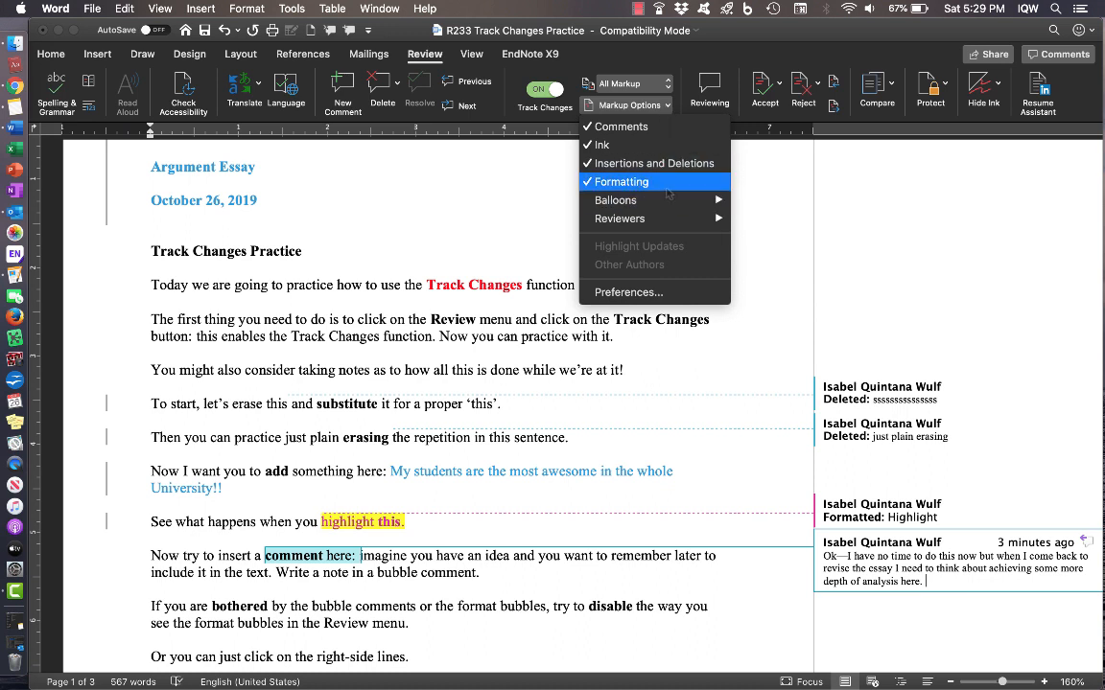
pyautogui.click(668, 191)
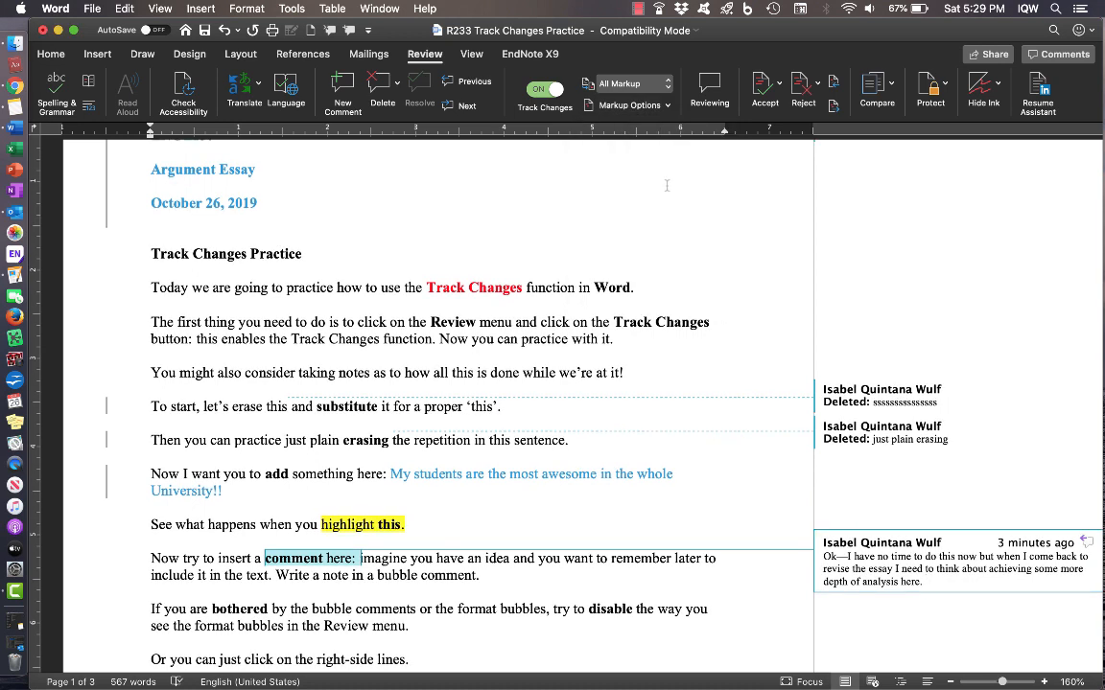
pyautogui.click(666, 106)
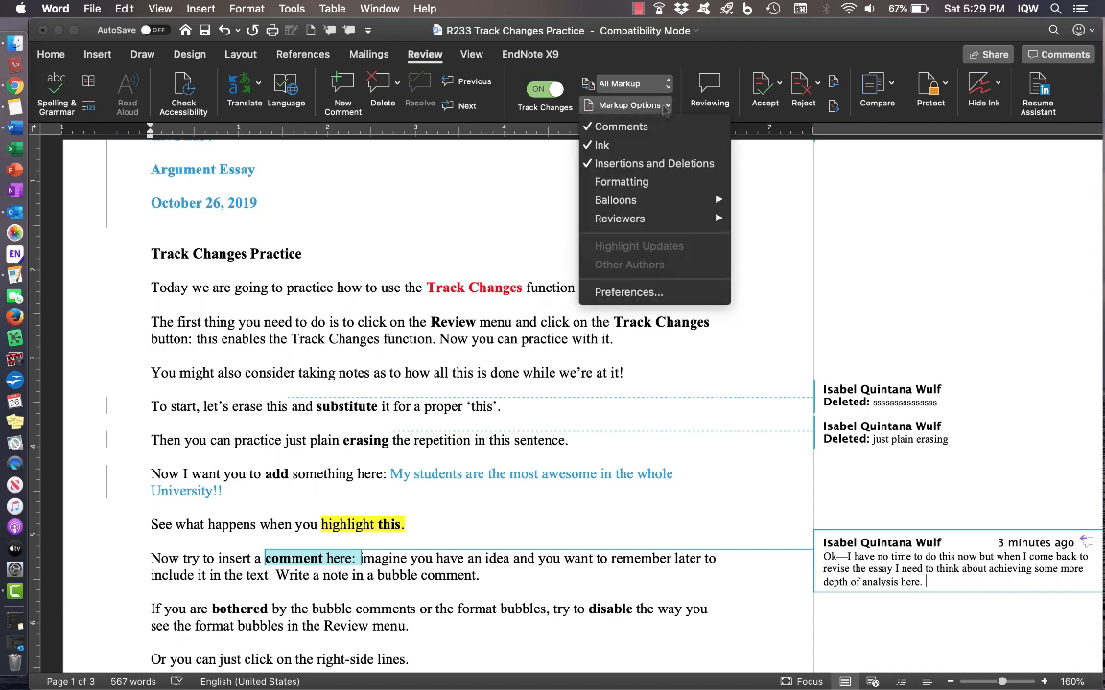
pyautogui.click(655, 127)
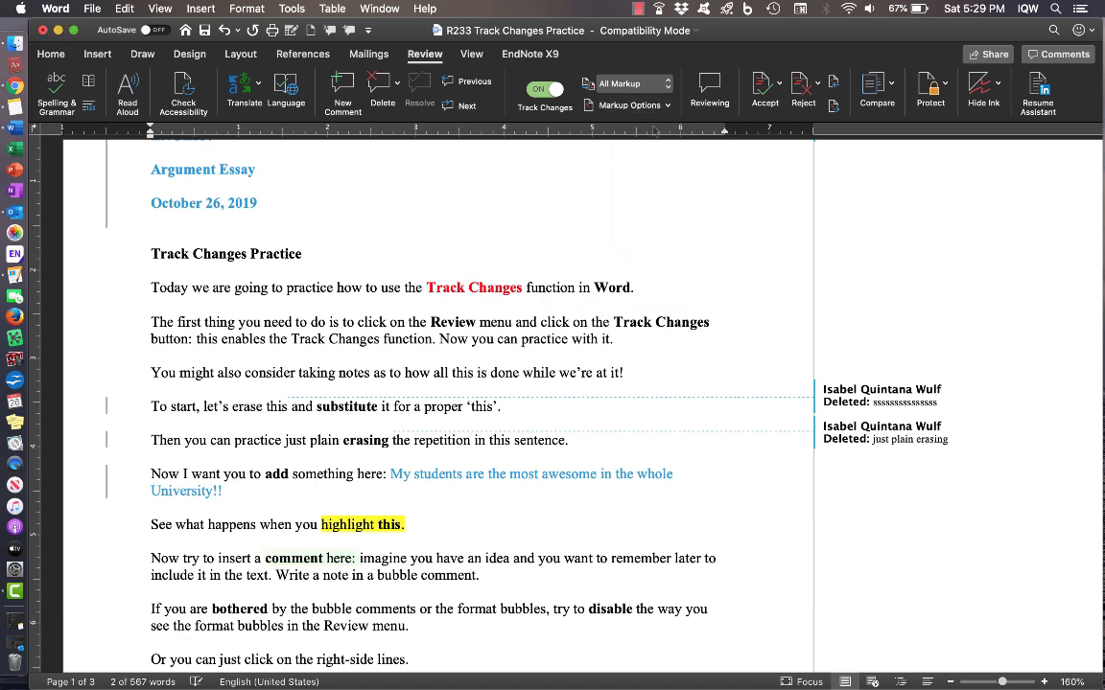
pyautogui.click(641, 105)
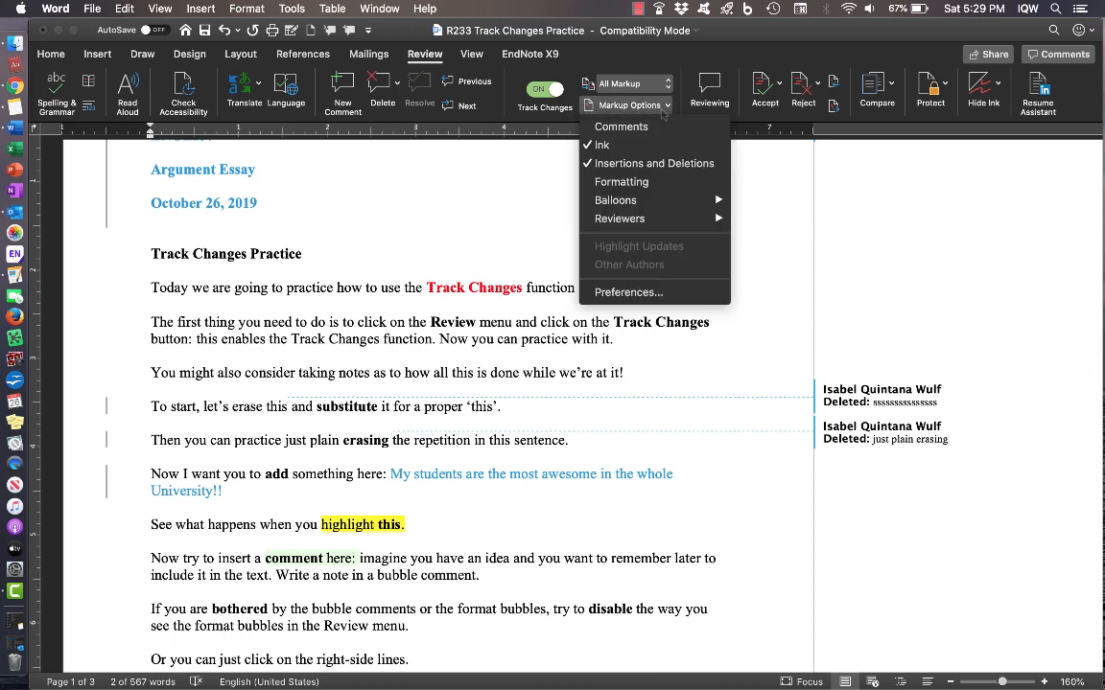
pyautogui.click(660, 163)
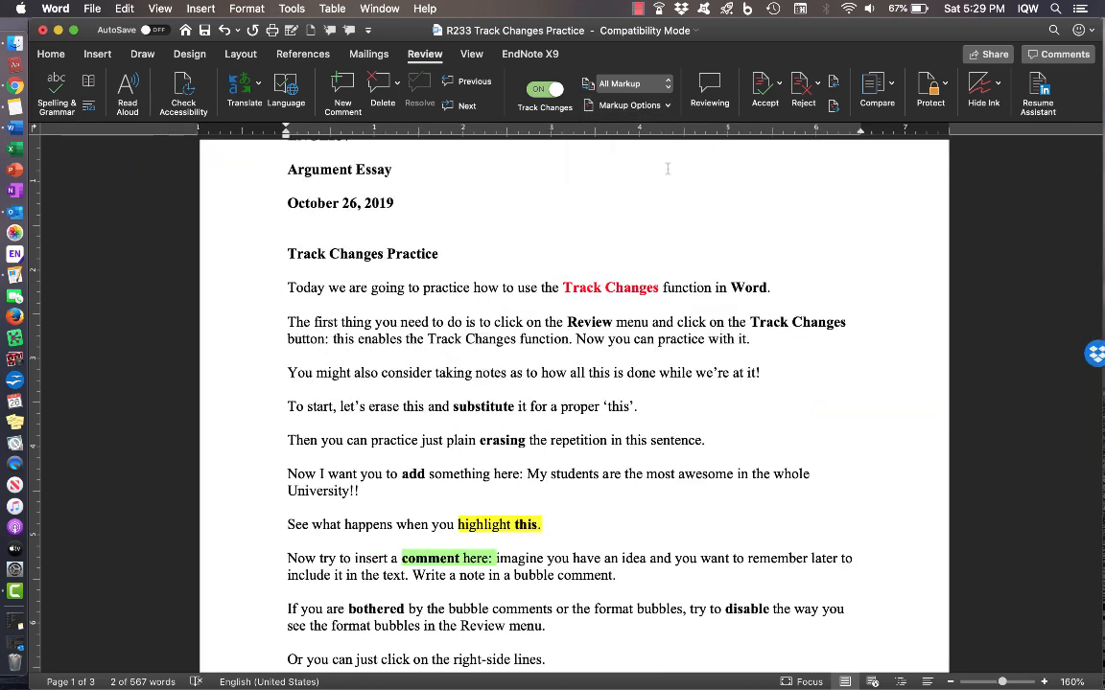
pyautogui.scroll(-3, 728, 321)
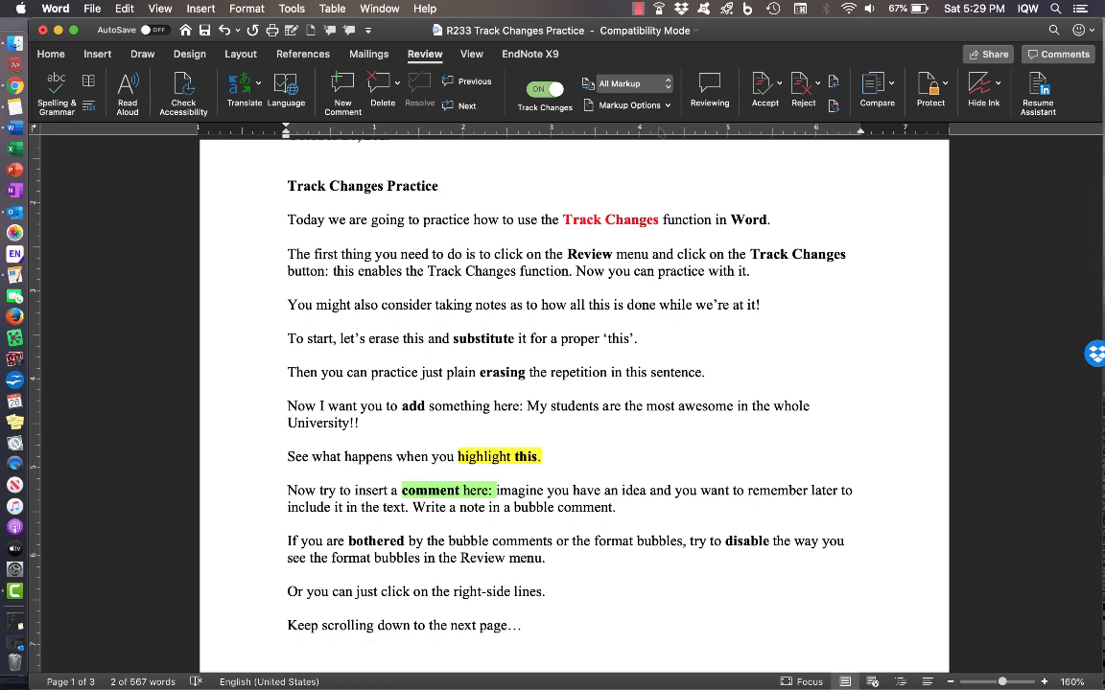
pyautogui.click(667, 107)
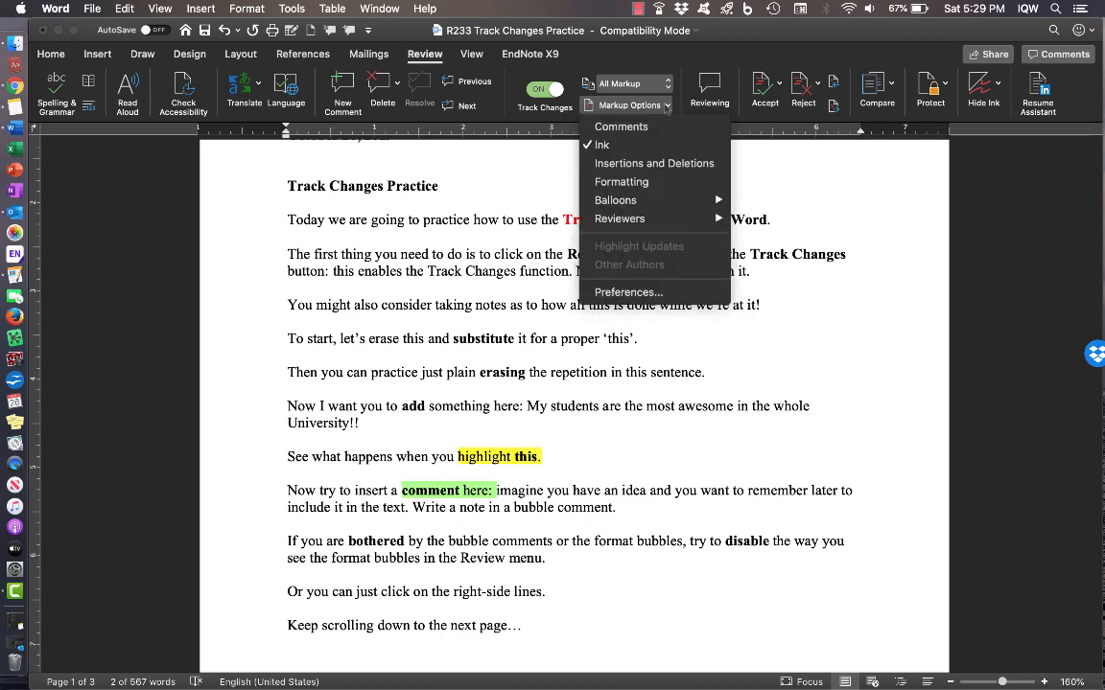
pyautogui.click(655, 116)
pyautogui.click(655, 110)
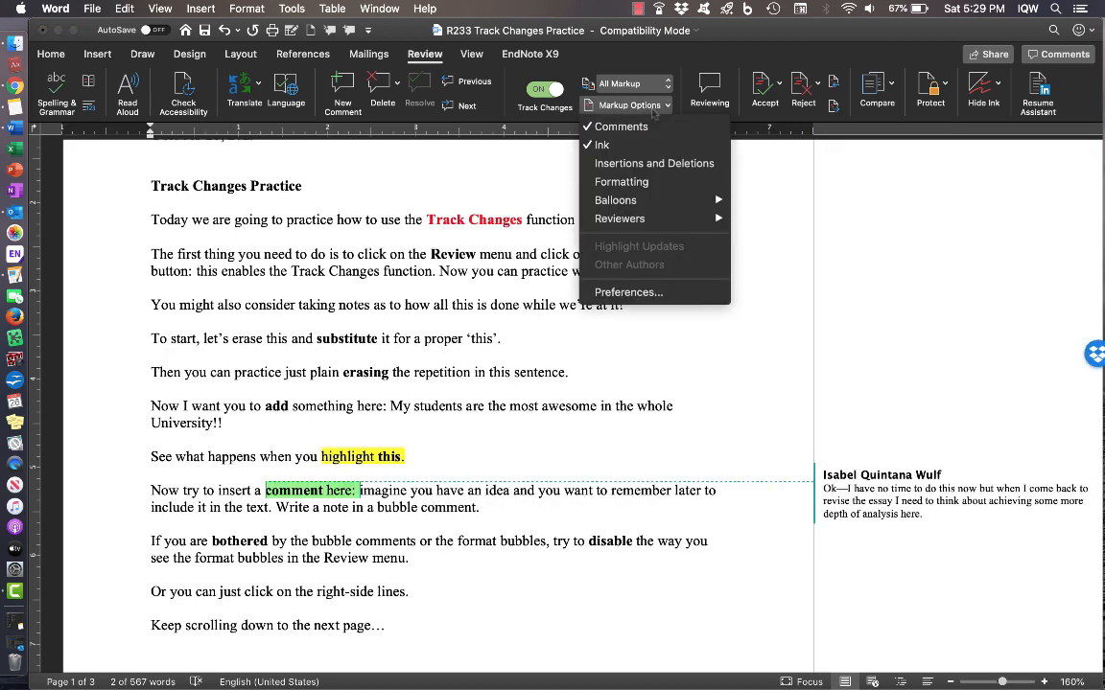
pyautogui.click(587, 165)
pyautogui.click(649, 113)
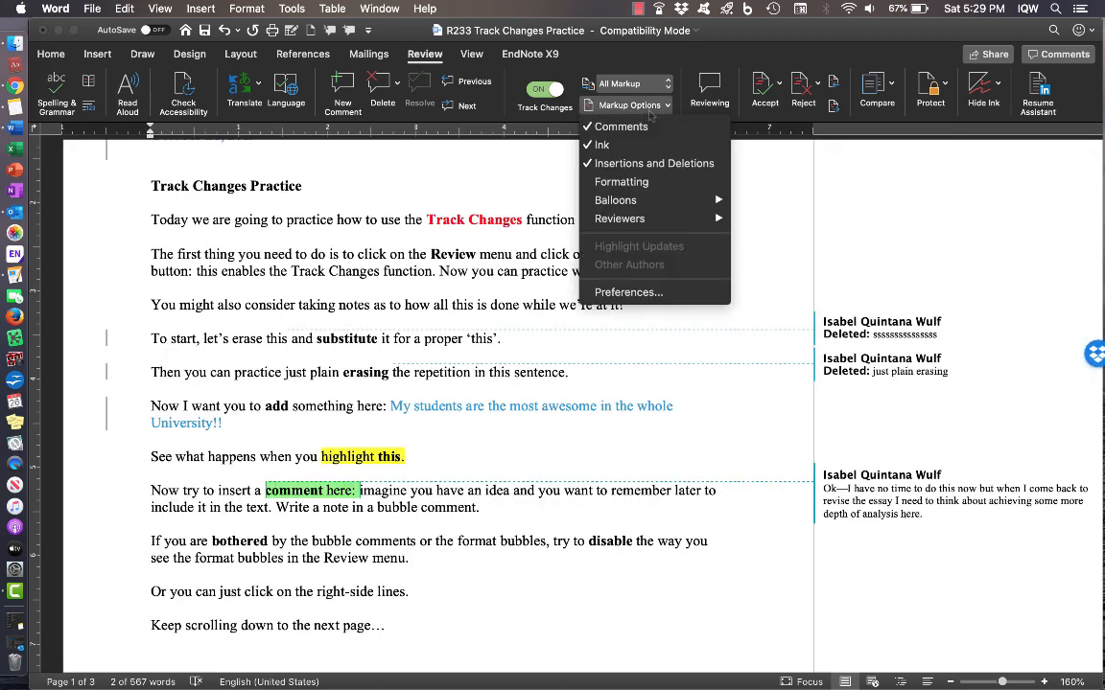
pyautogui.click(602, 178)
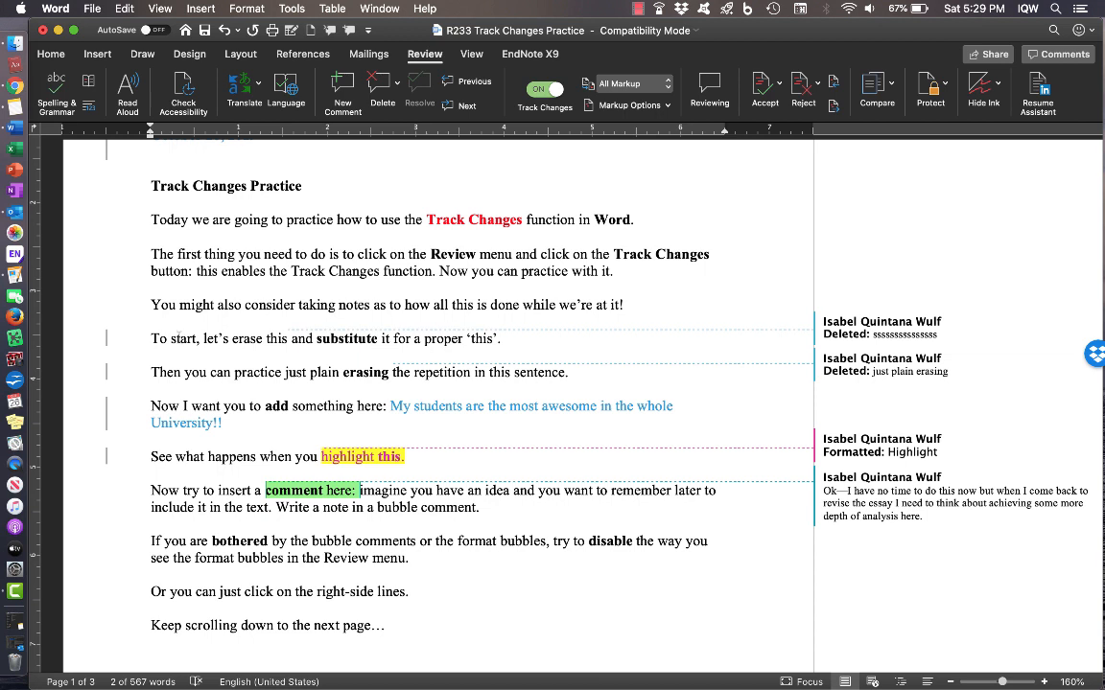
# - Try Simple Markup, return to All Markup, then list the Display for Review options
pyautogui.click(106, 340)
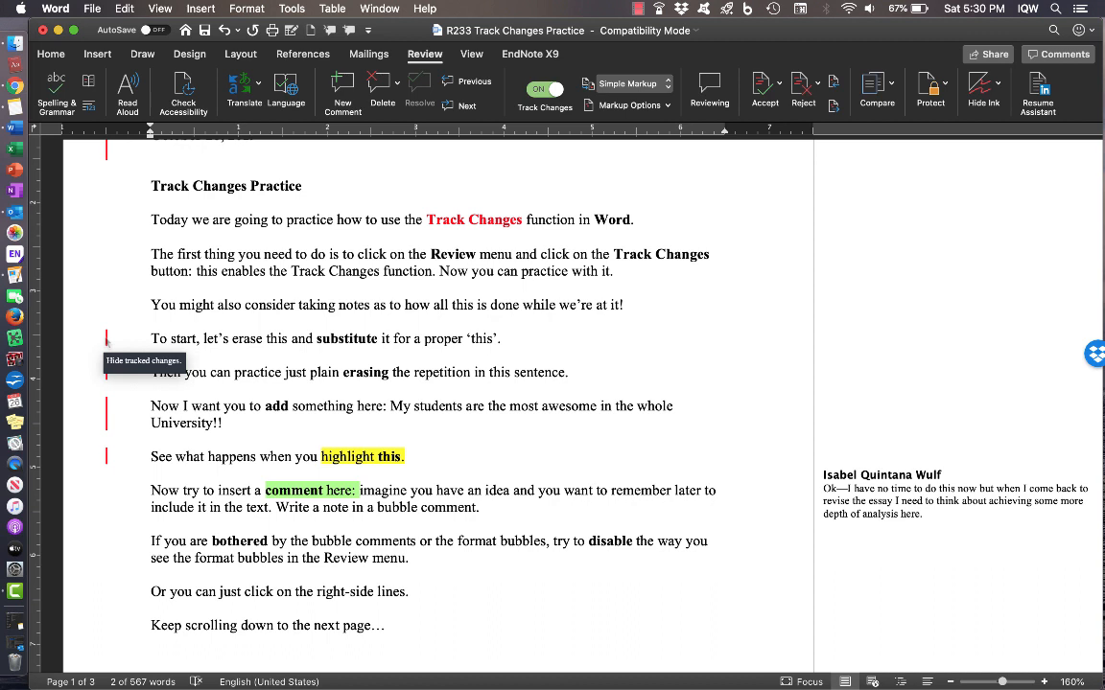
pyautogui.click(107, 340)
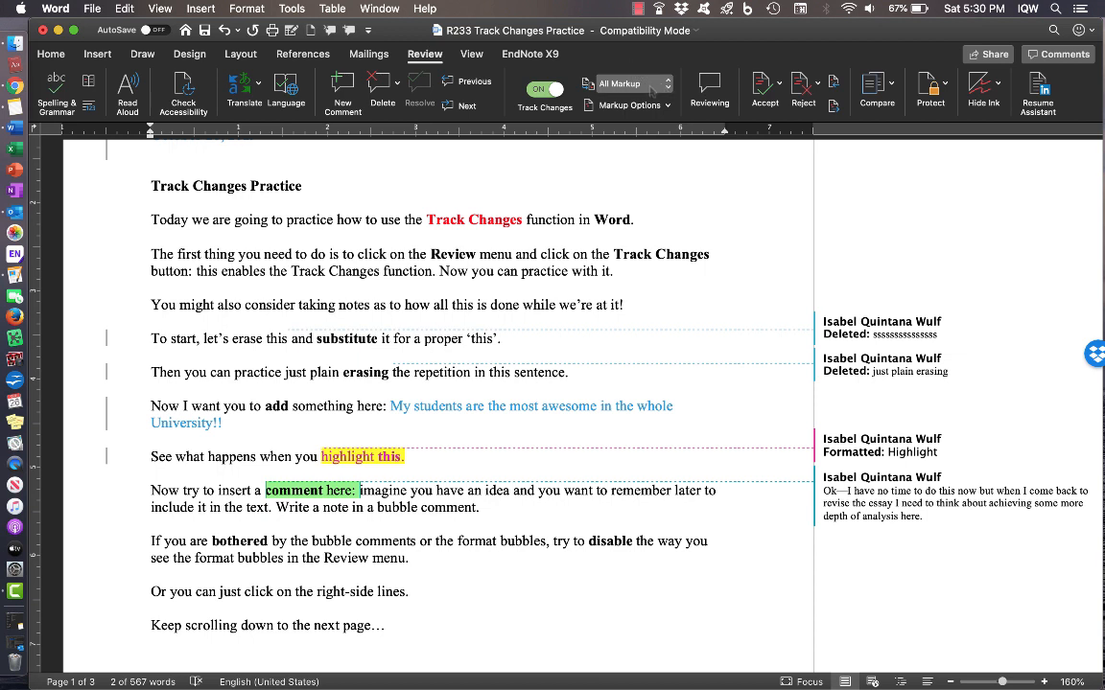
pyautogui.click(666, 86)
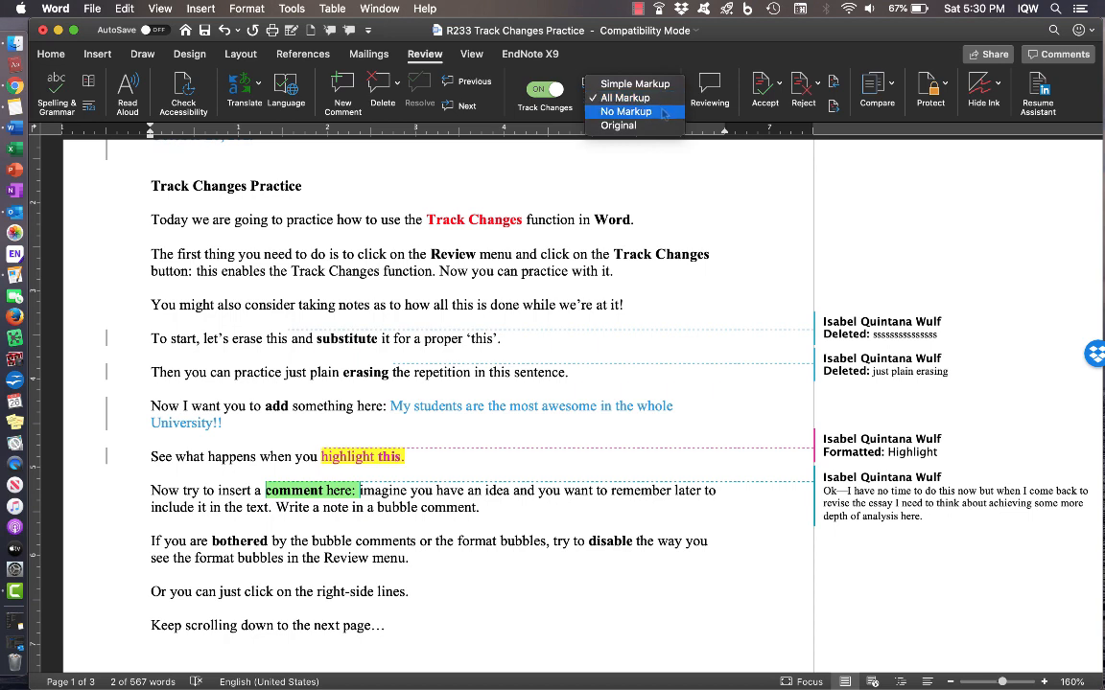
pyautogui.click(663, 112)
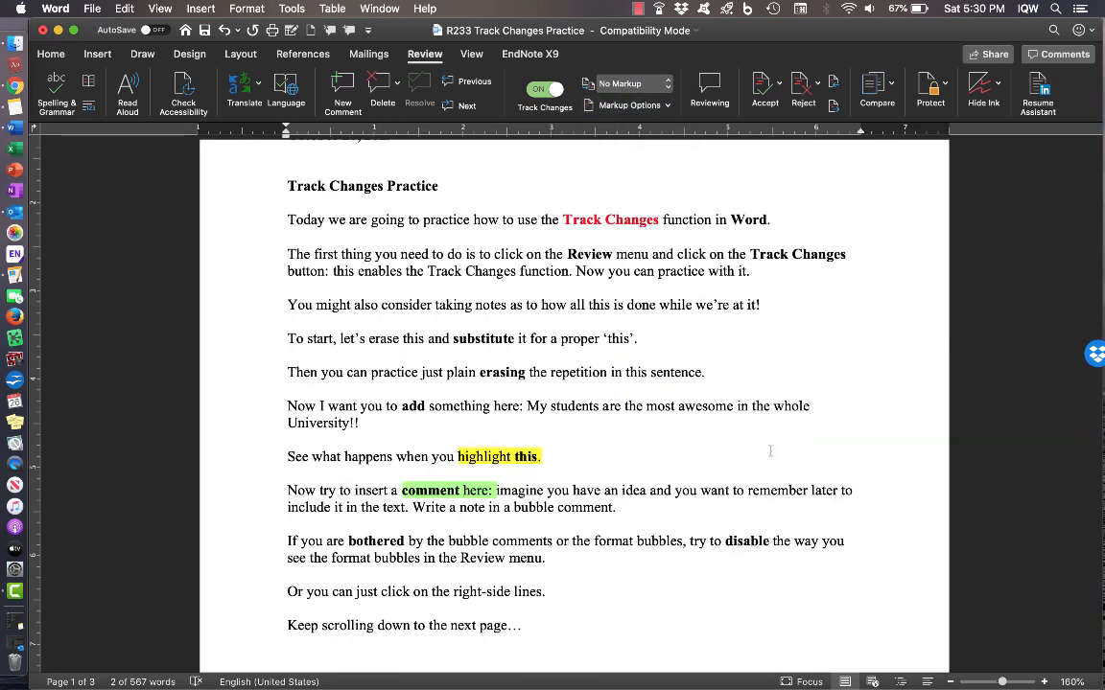
pyautogui.scroll(5, 771, 450)
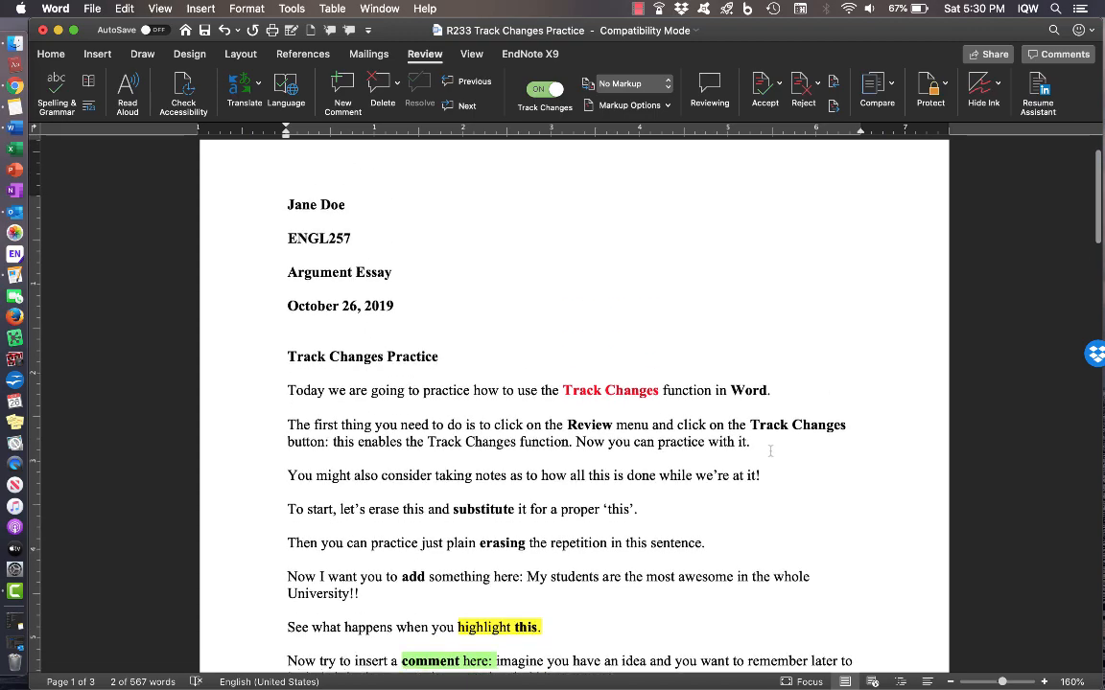
pyautogui.scroll(-6, 770, 450)
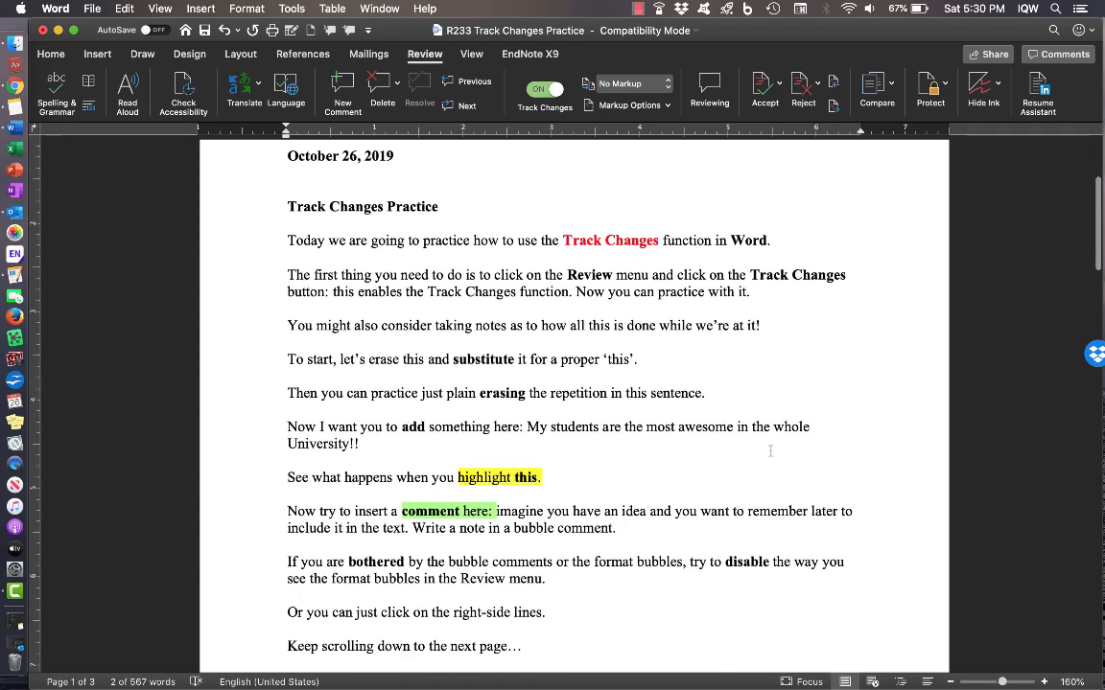
pyautogui.scroll(-3, 770, 450)
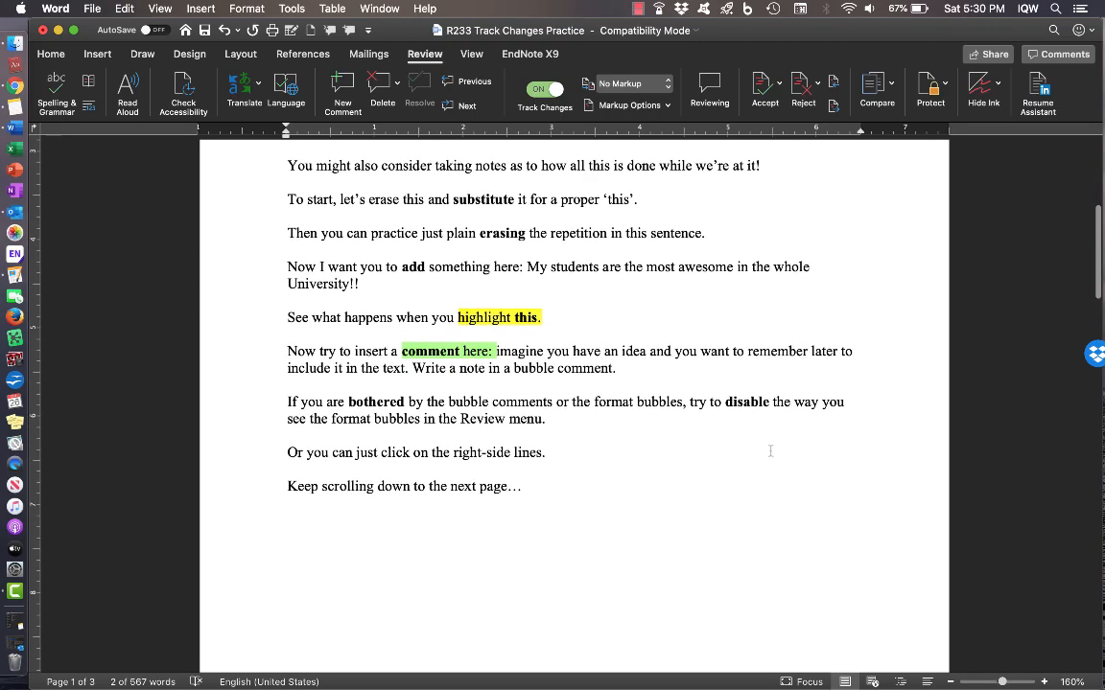
pyautogui.scroll(1, 773, 448)
pyautogui.scroll(4, 773, 449)
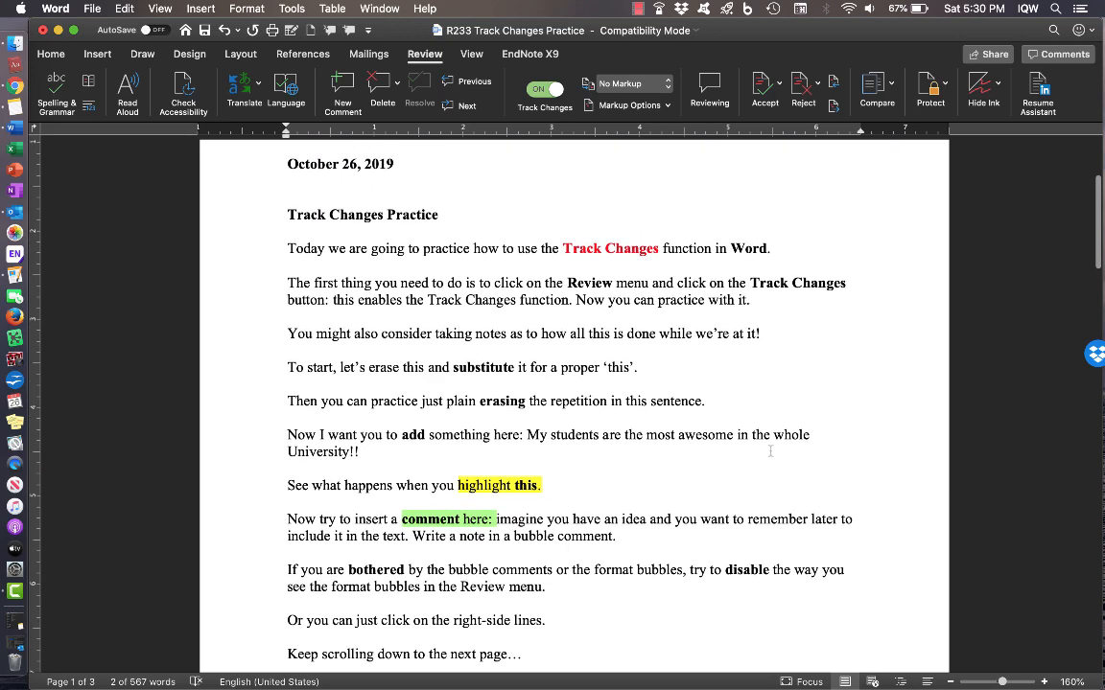
pyautogui.click(659, 85)
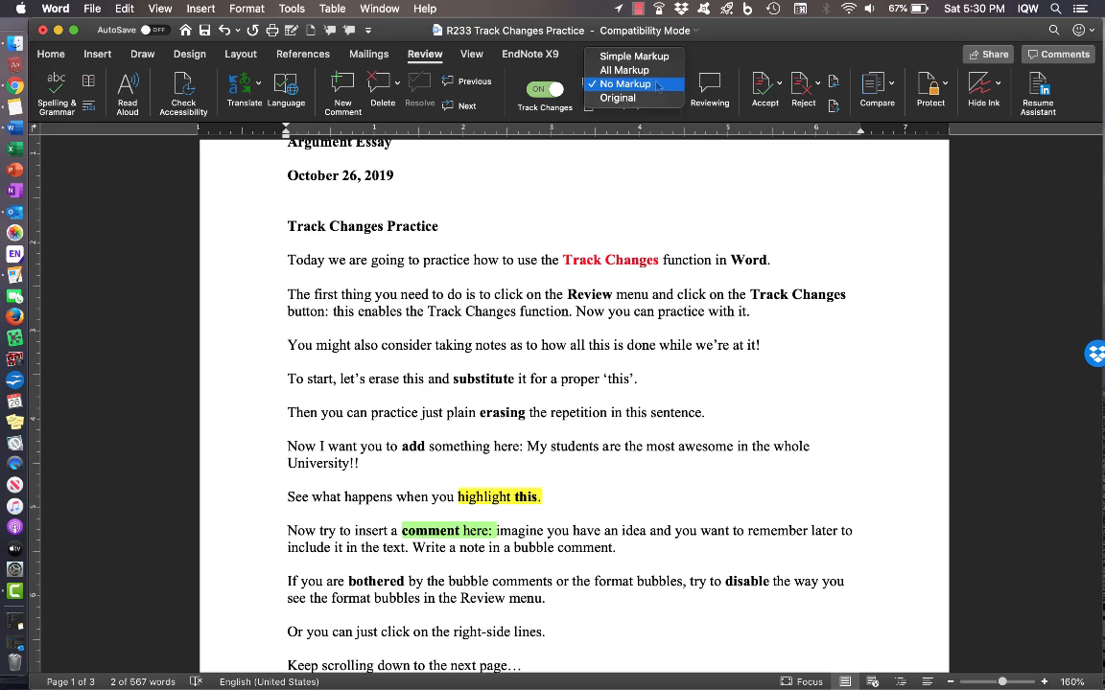
pyautogui.click(628, 70)
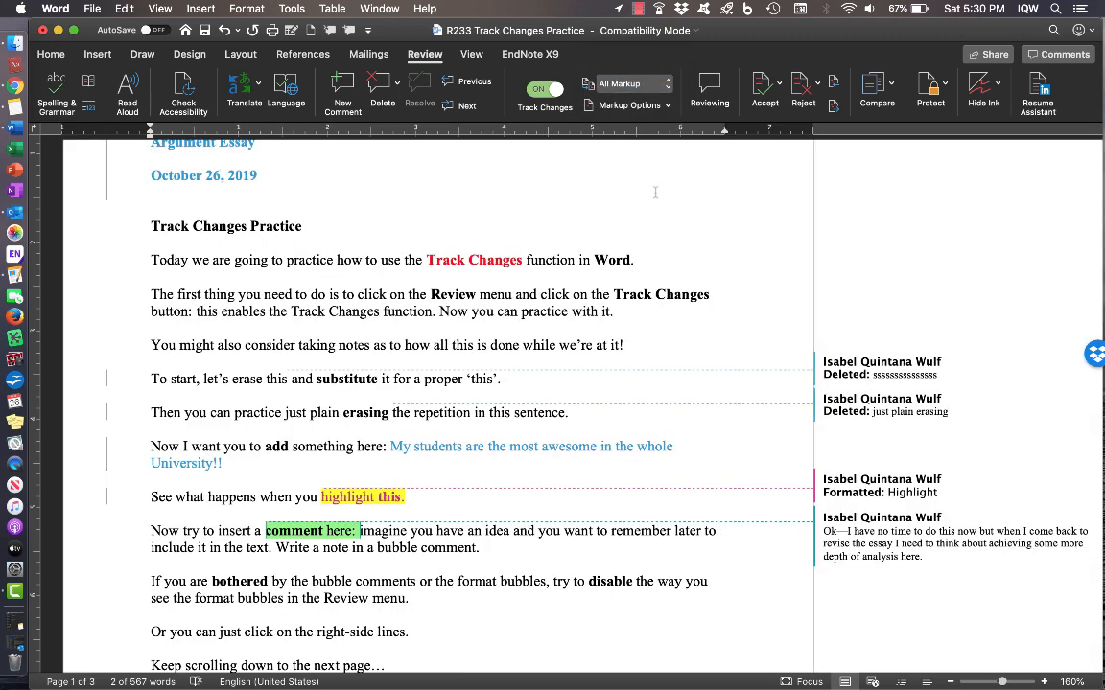
pyautogui.click(668, 108)
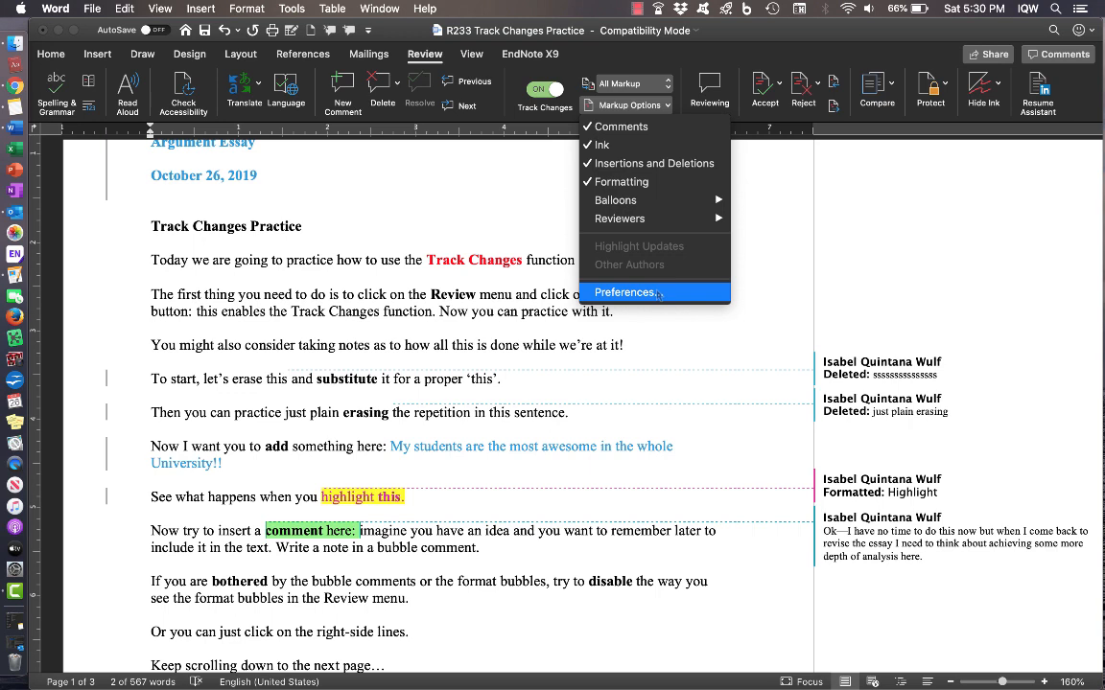
pyautogui.click(658, 295)
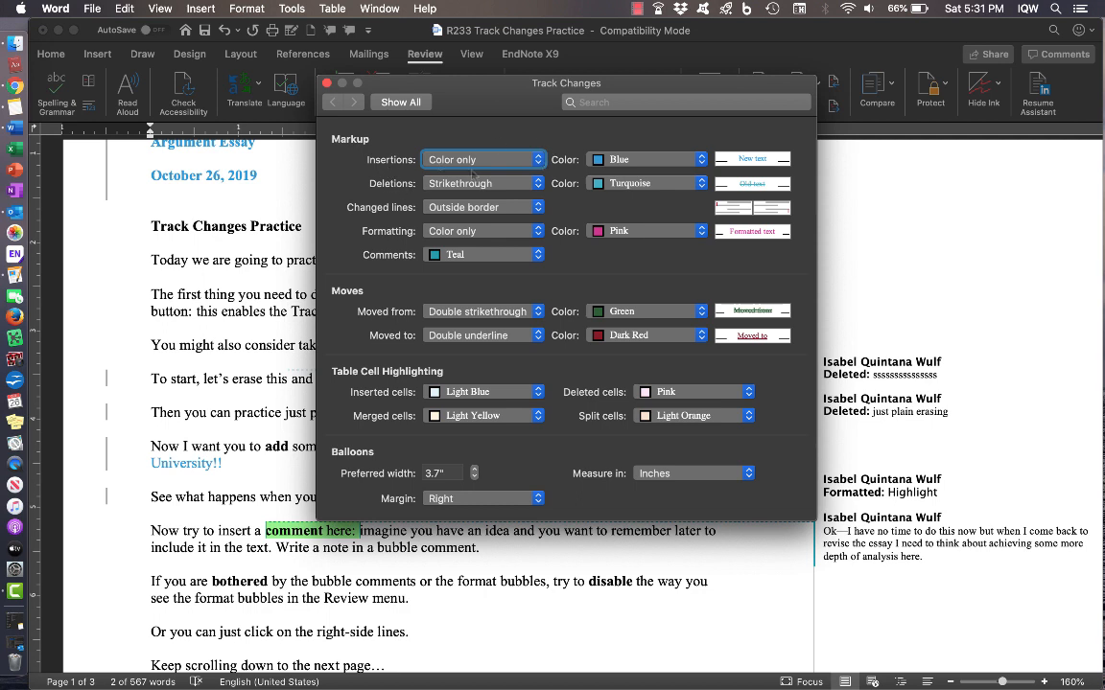
pyautogui.click(701, 161)
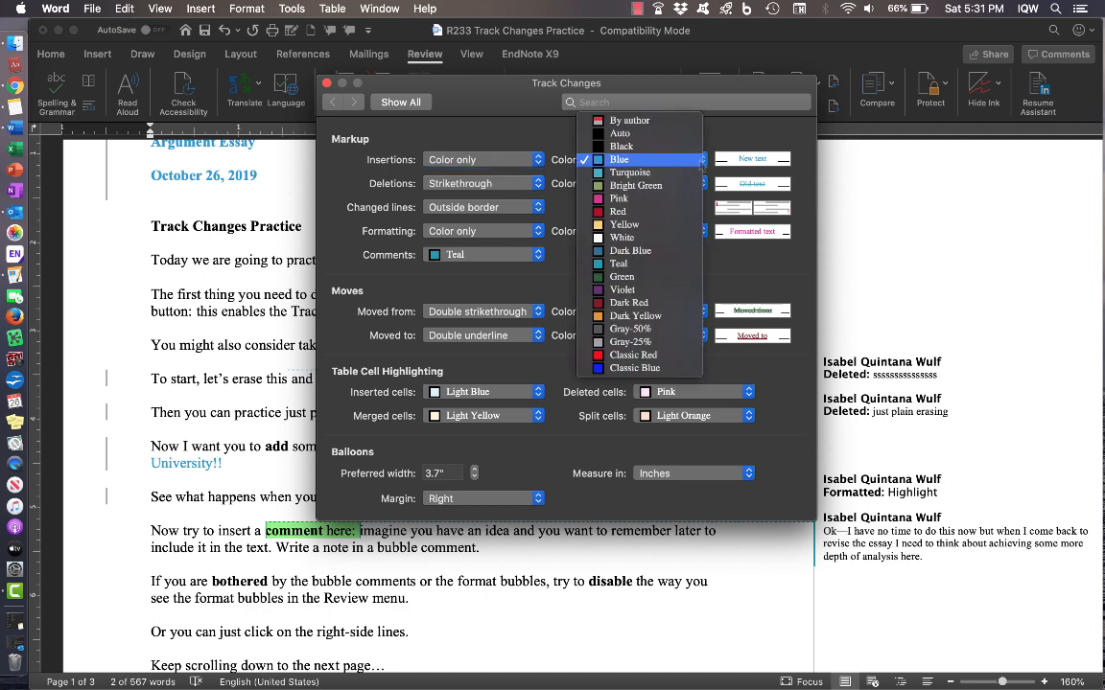
pyautogui.click(700, 161)
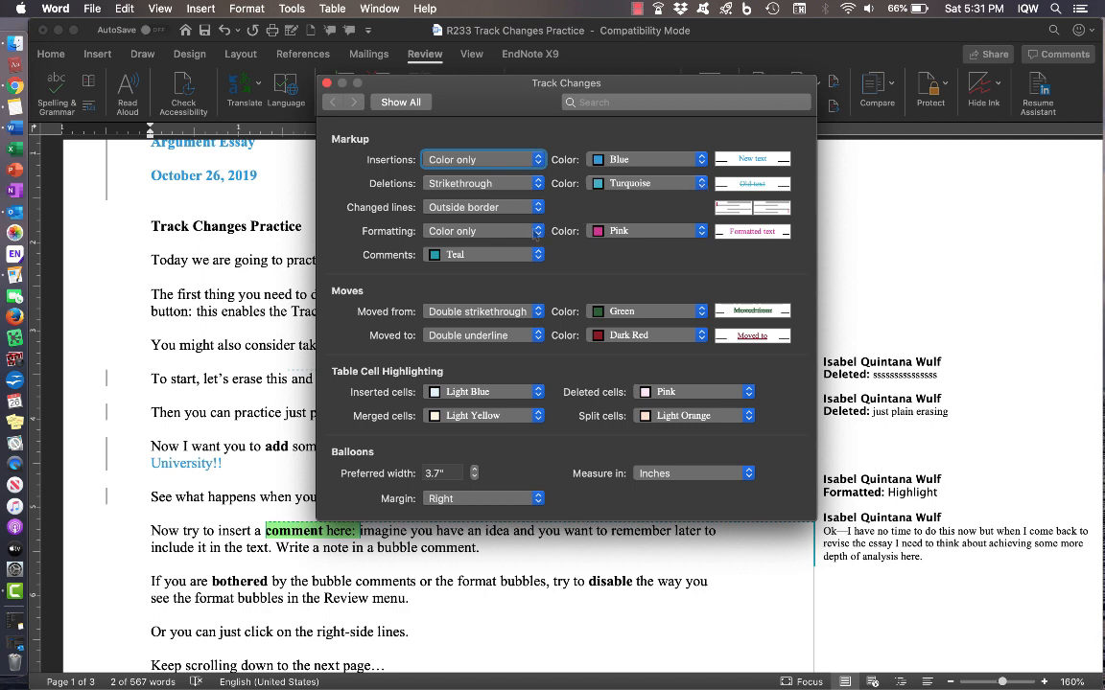
pyautogui.click(535, 232)
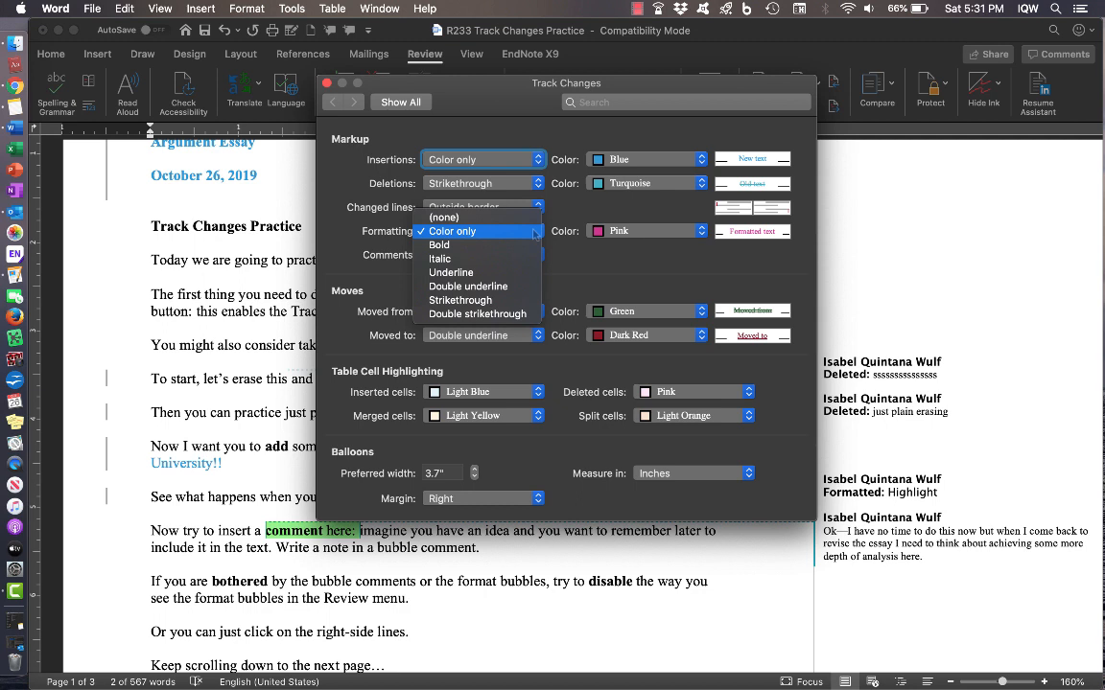
pyautogui.click(535, 232)
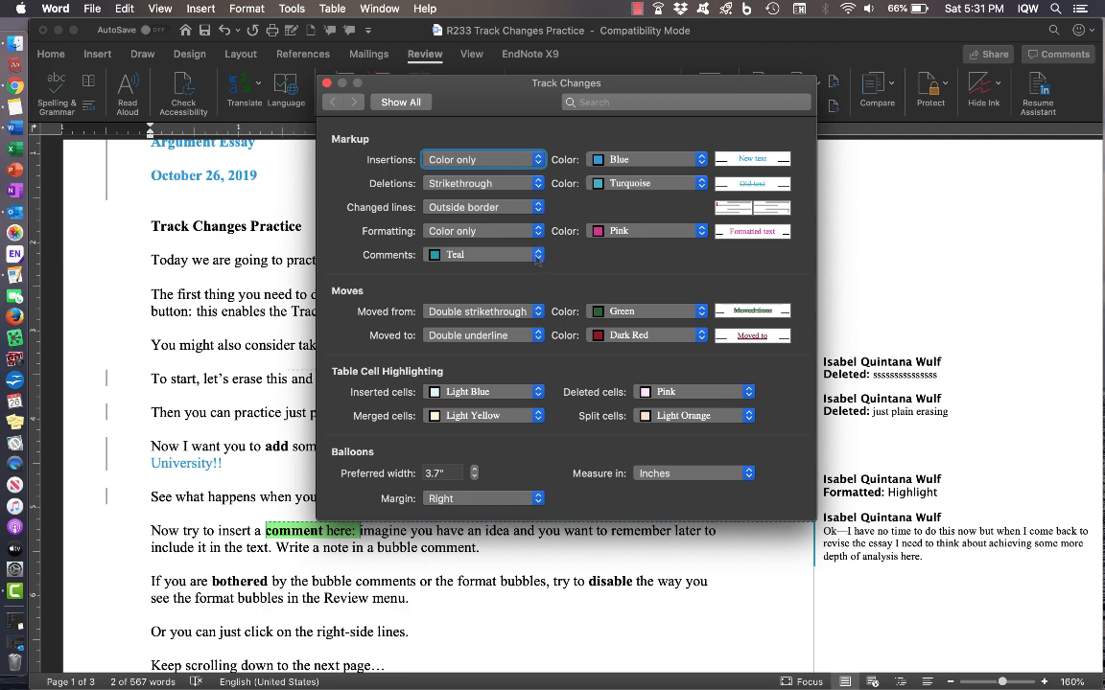
pyautogui.click(535, 160)
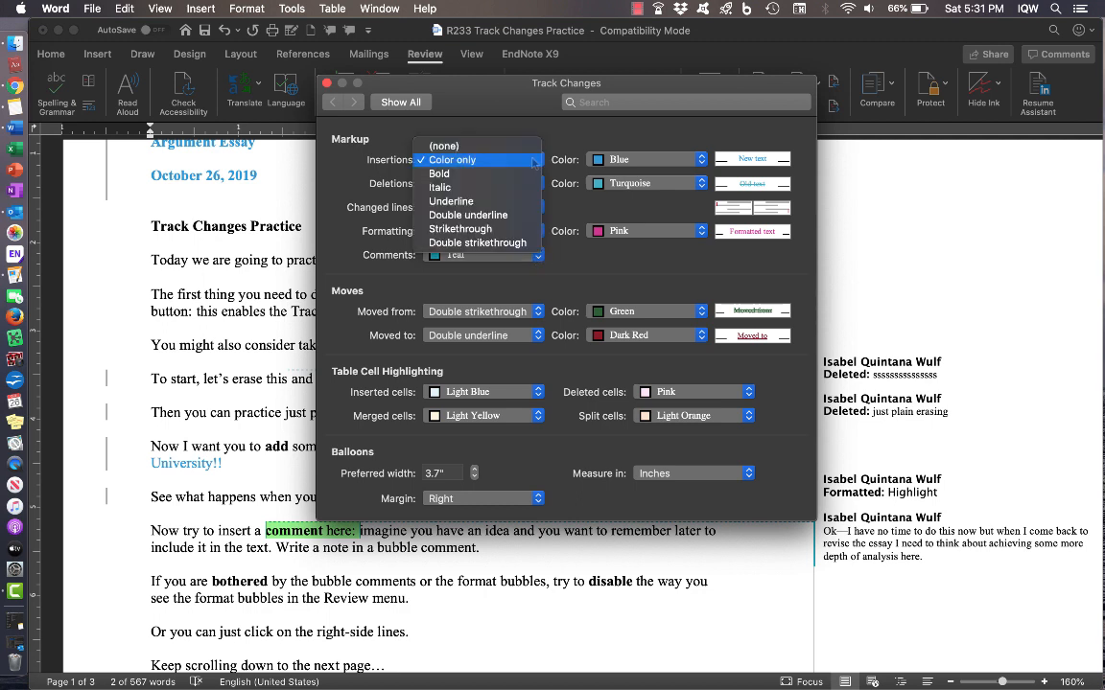
pyautogui.click(533, 203)
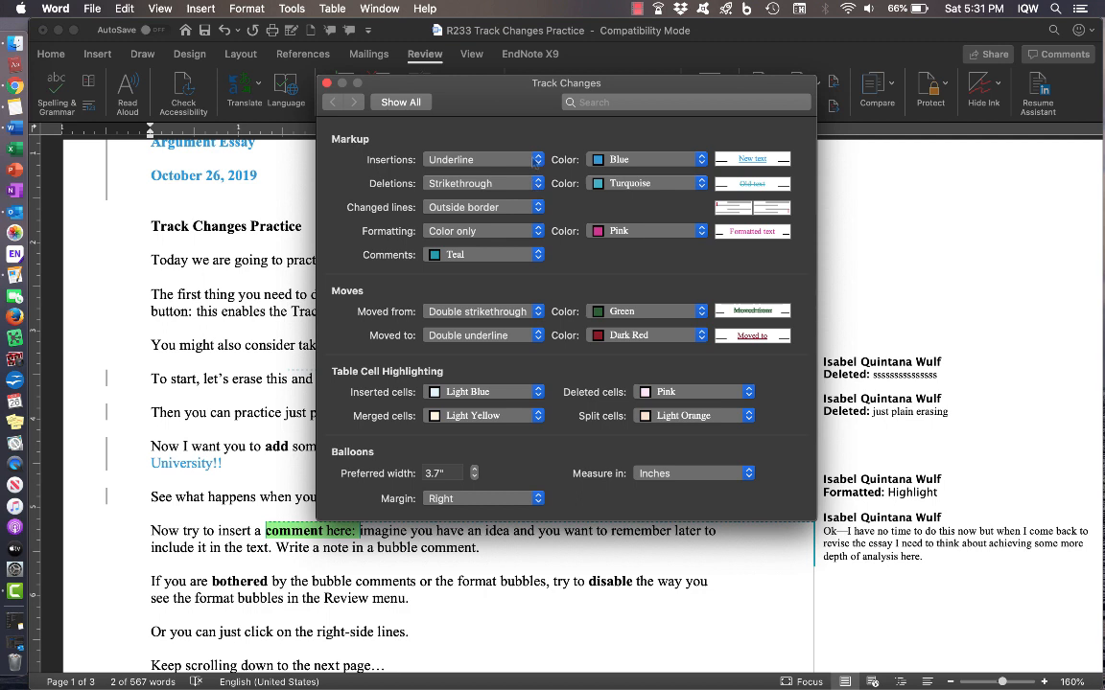
pyautogui.click(537, 160)
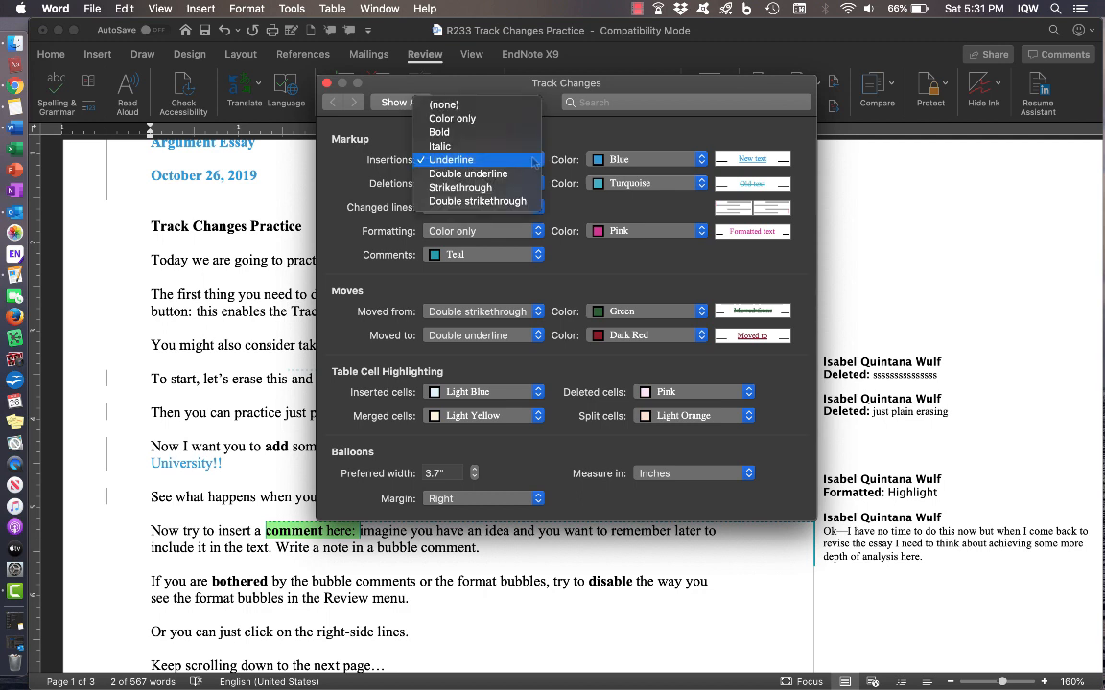
pyautogui.click(522, 105)
pyautogui.click(522, 160)
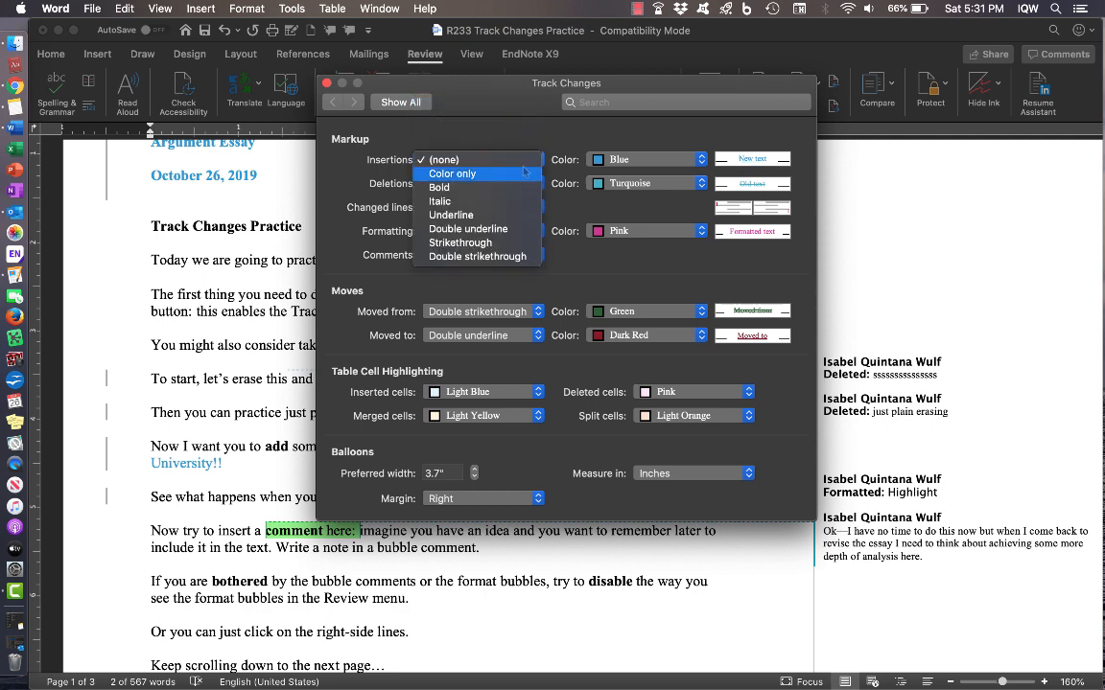
pyautogui.click(523, 175)
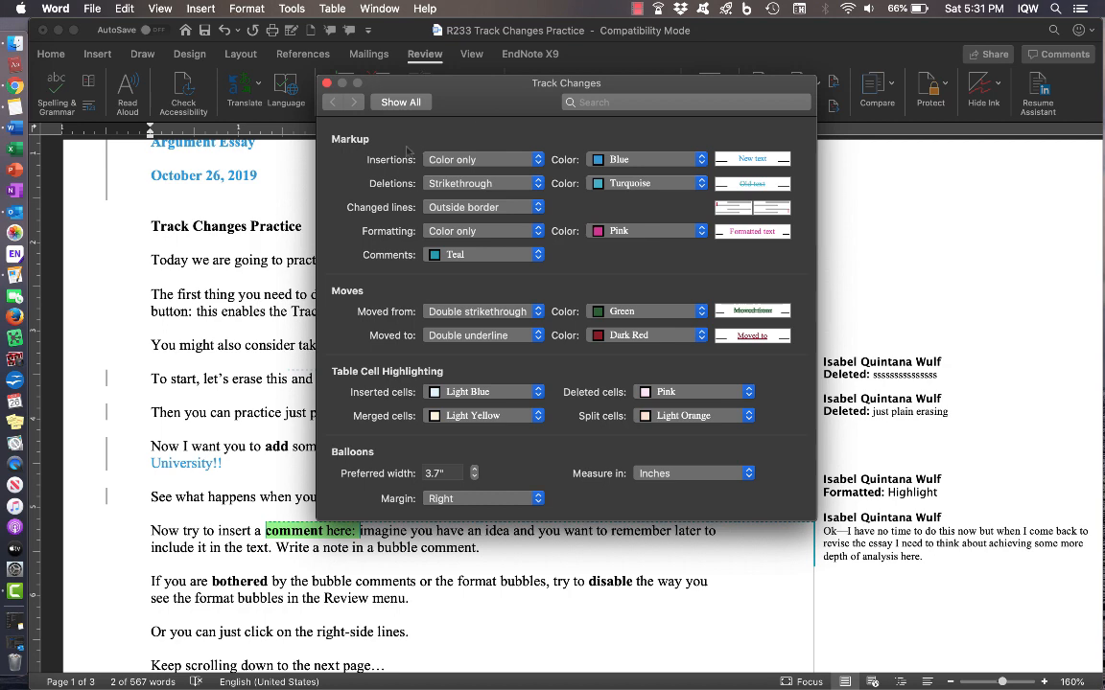
pyautogui.click(326, 84)
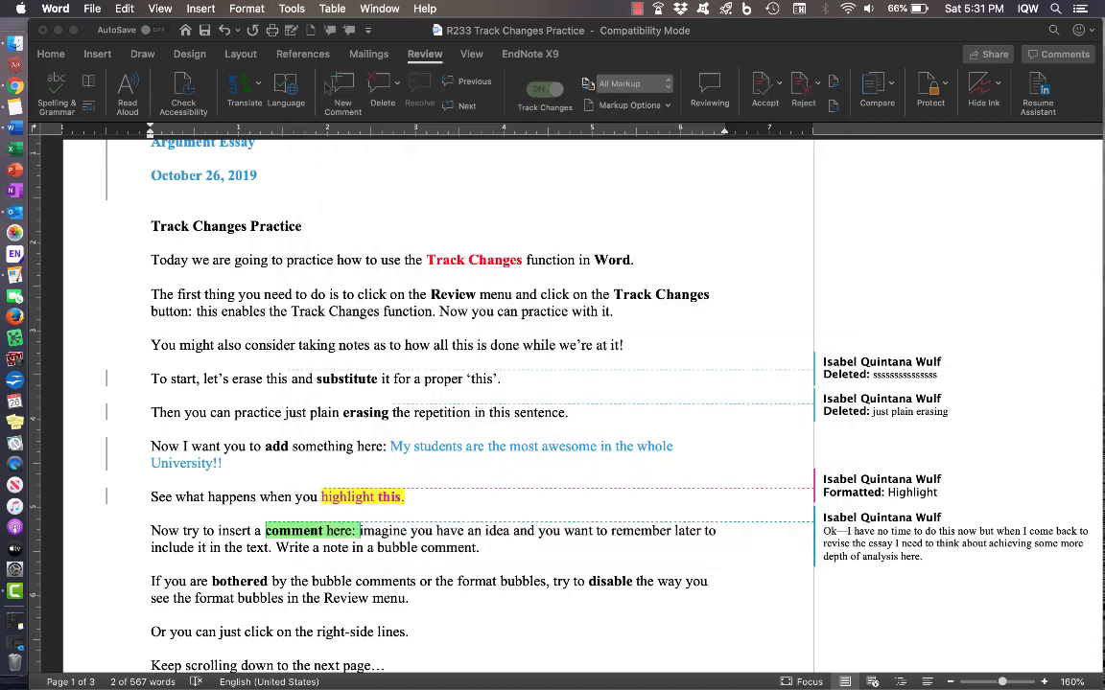
# - Scroll to the top of page 2 showing the Works Cited practice list
pyautogui.scroll(-5, 620, 468)
pyautogui.scroll(-10, 621, 467)
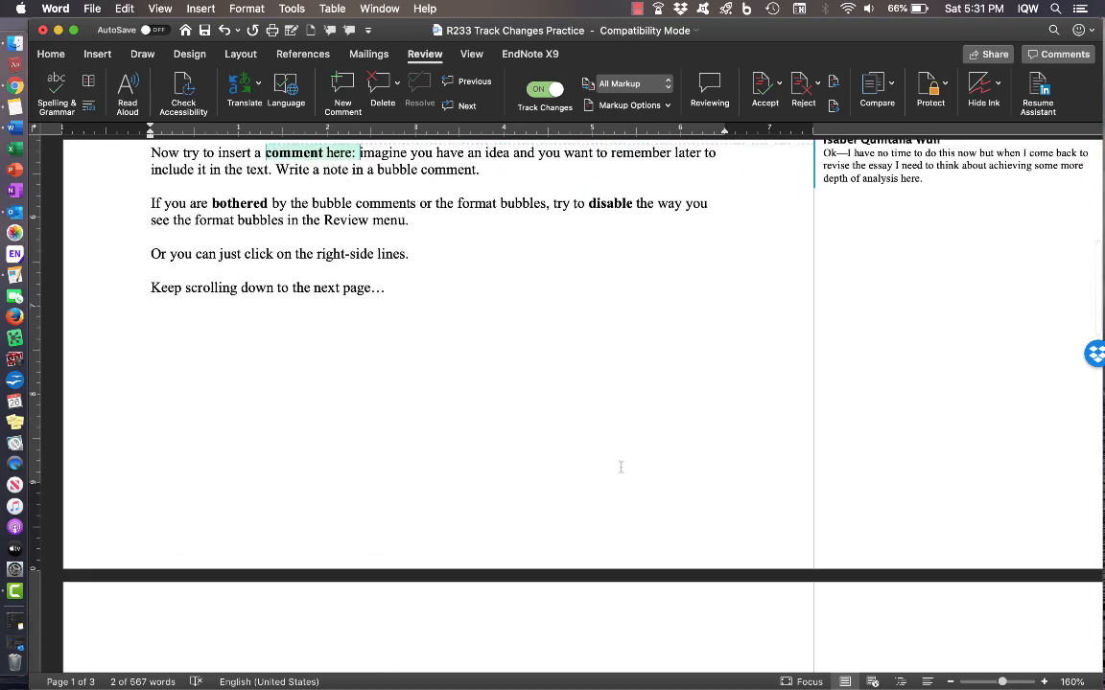
pyautogui.scroll(-2, 620, 464)
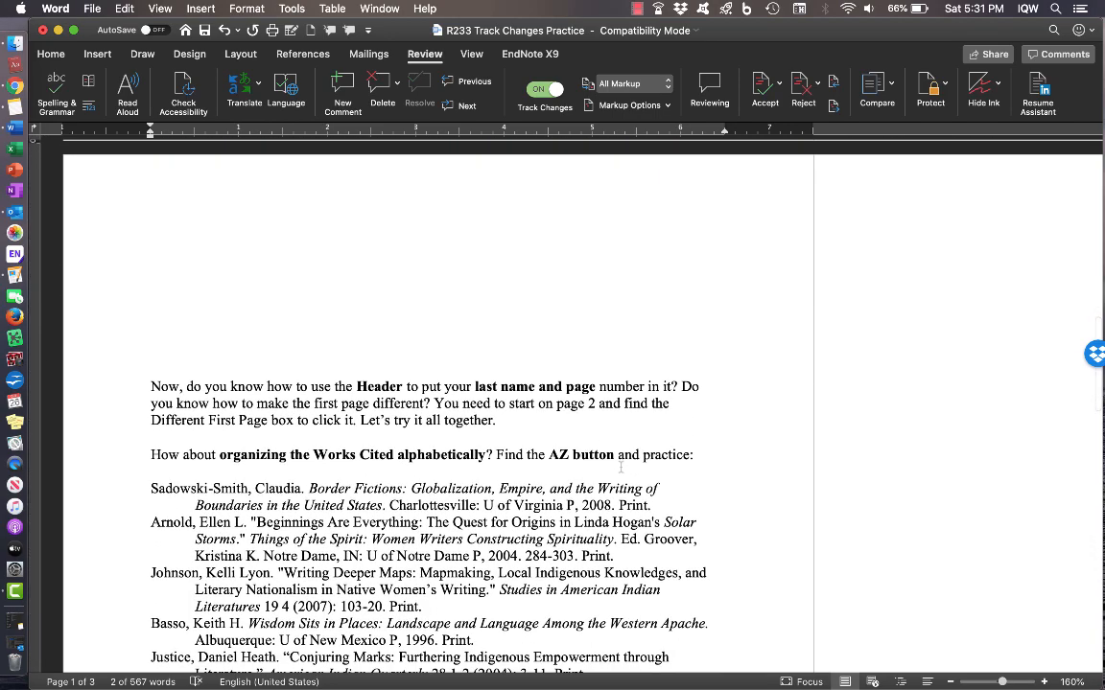
pyautogui.scroll(2, 621, 467)
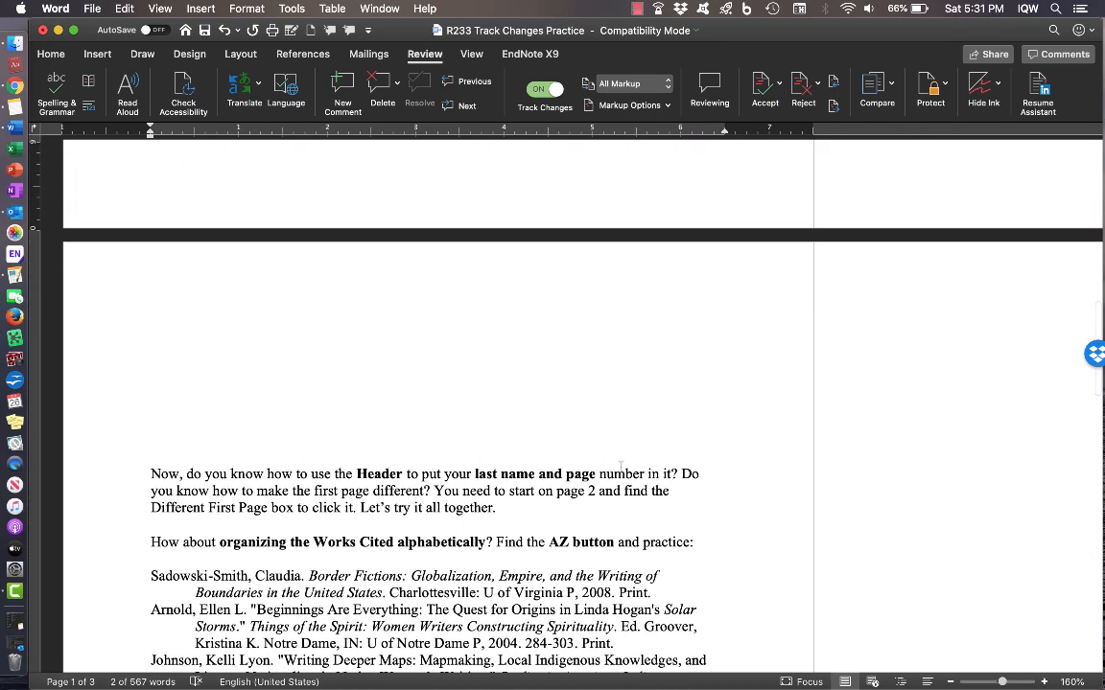
pyautogui.scroll(2, 620, 467)
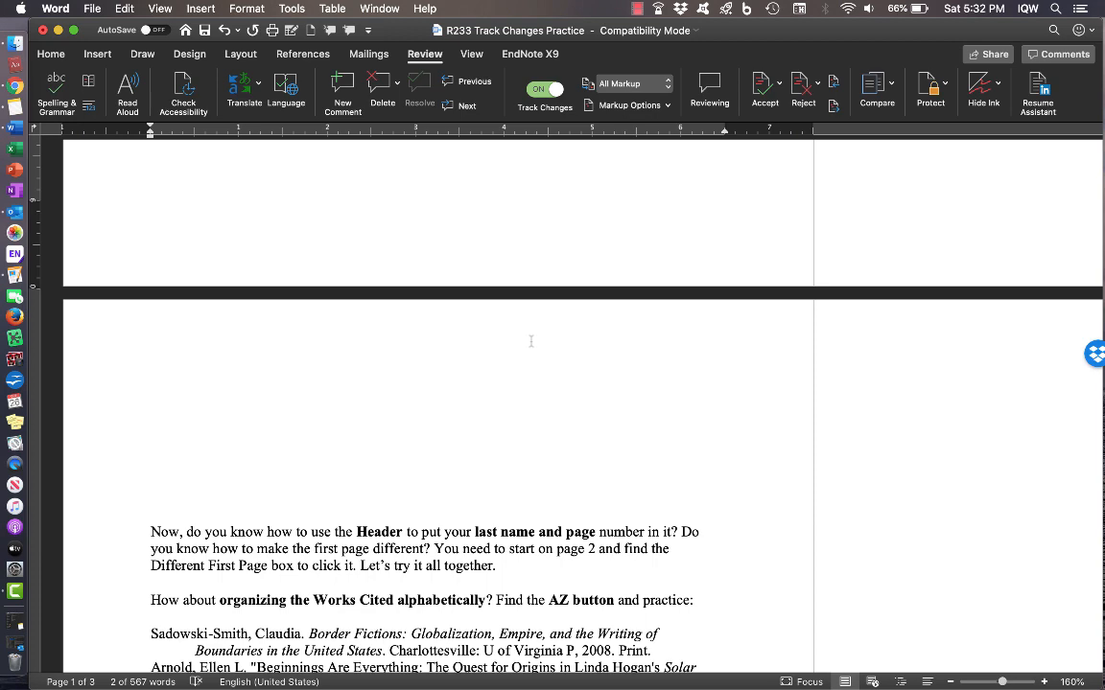
# - Open the page 2 header for editing through the menu bar's Header and Footer command
pyautogui.doubleClick(560, 330)
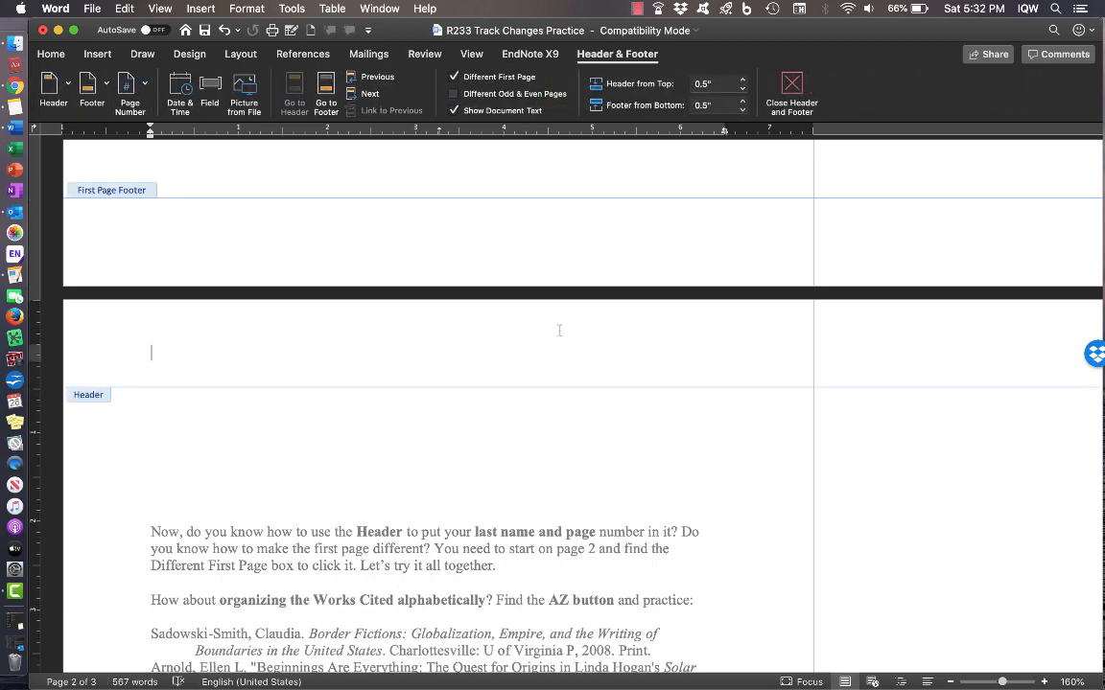
pyautogui.click(791, 91)
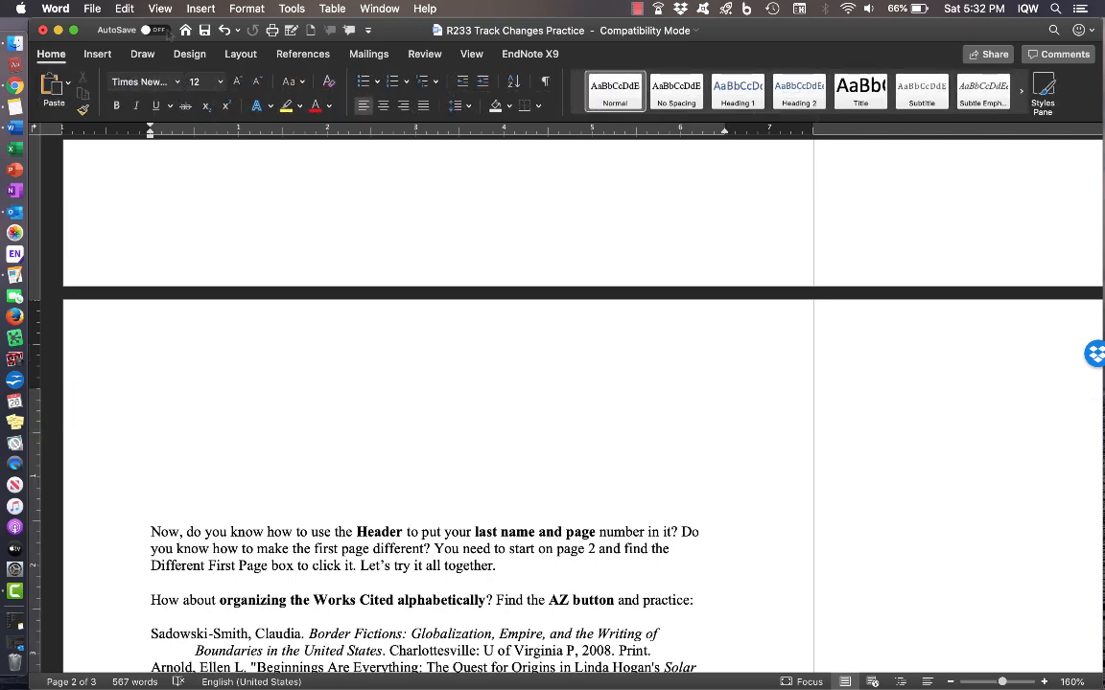
pyautogui.click(201, 9)
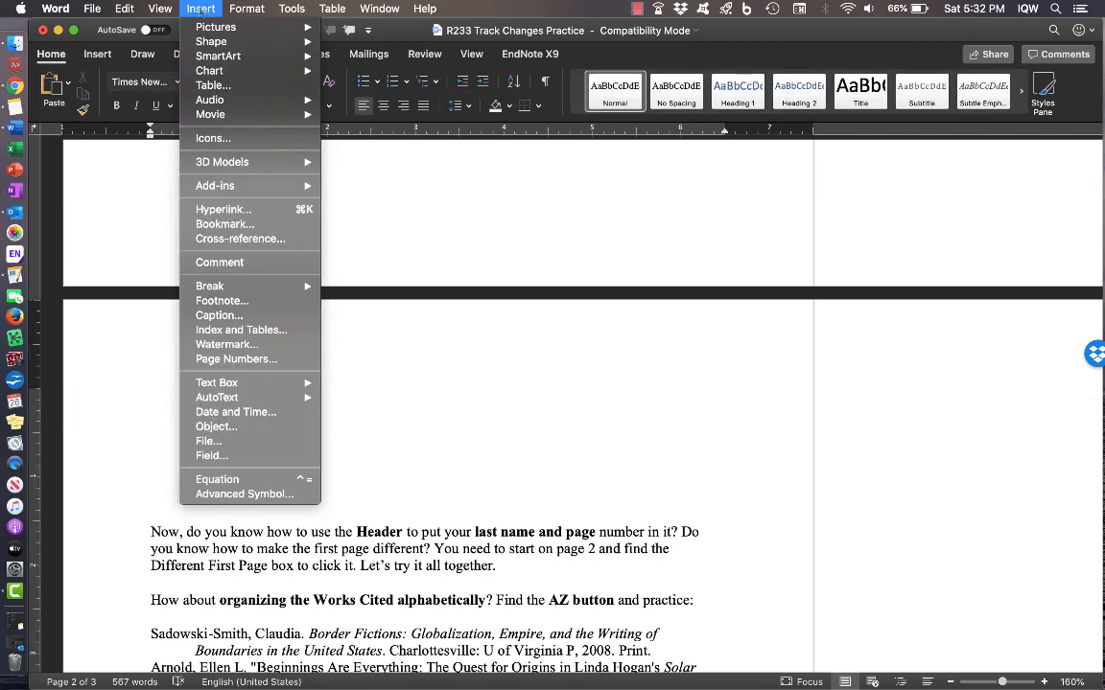
pyautogui.moveTo(158, 9)
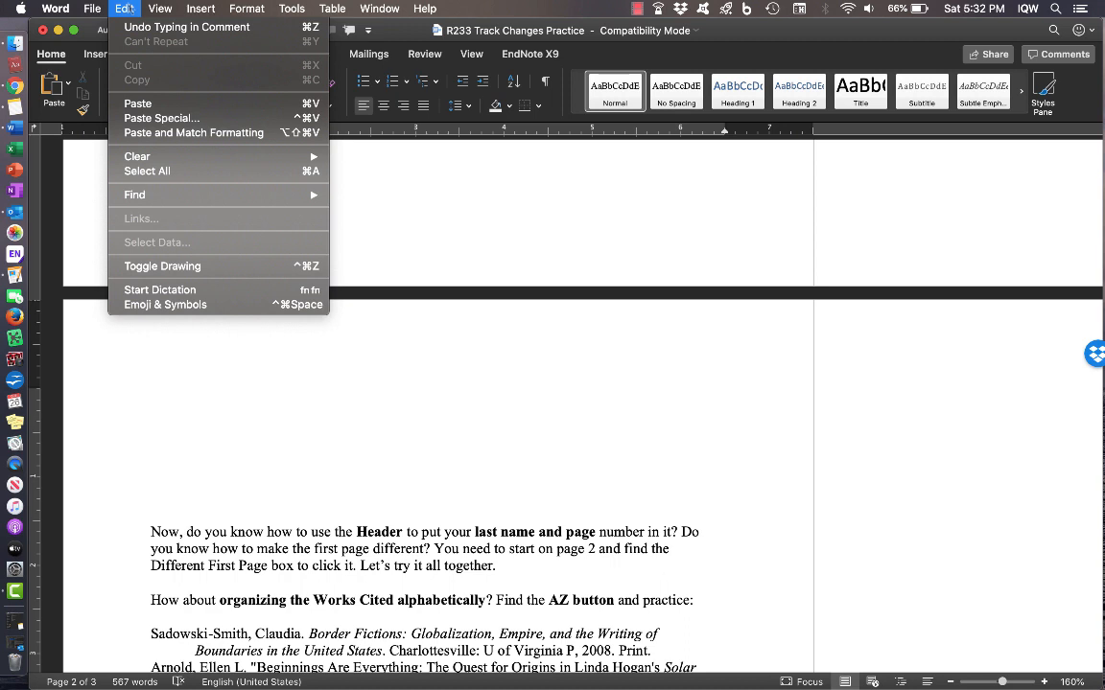
pyautogui.moveTo(235, 9)
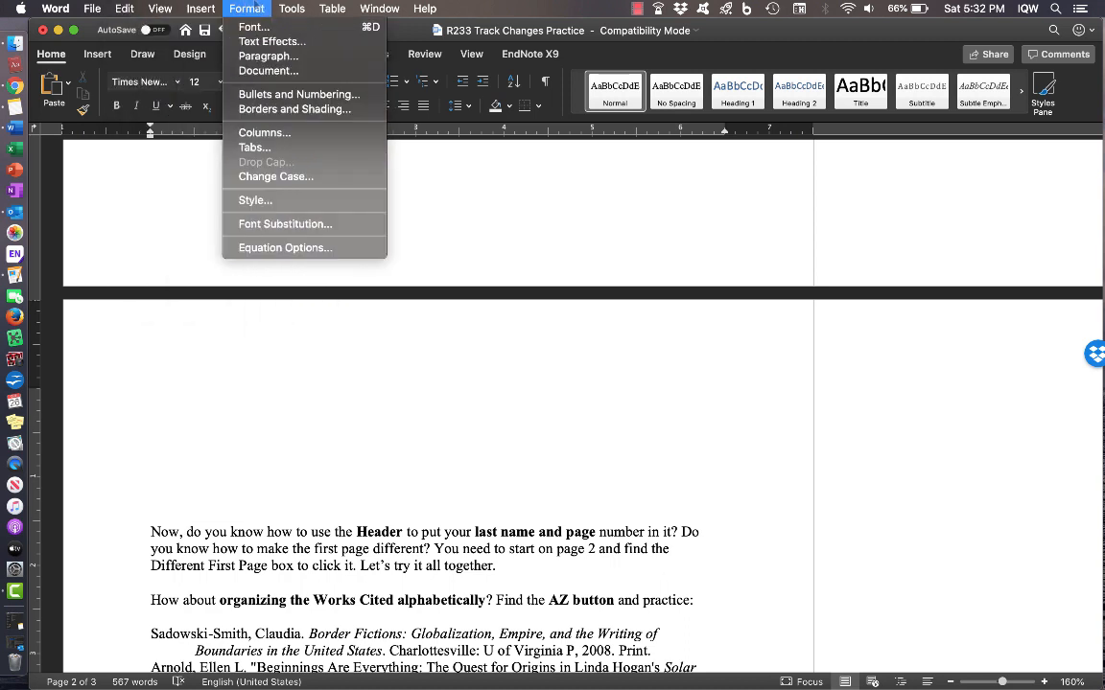
pyautogui.moveTo(200, 8)
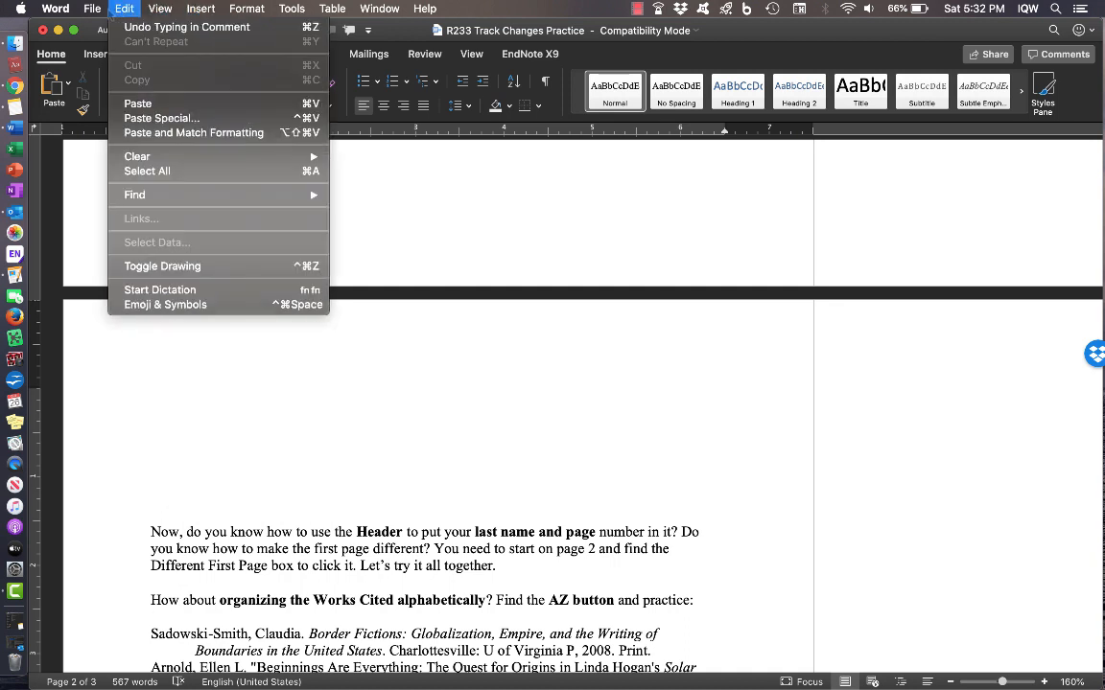
pyautogui.moveTo(92, 9)
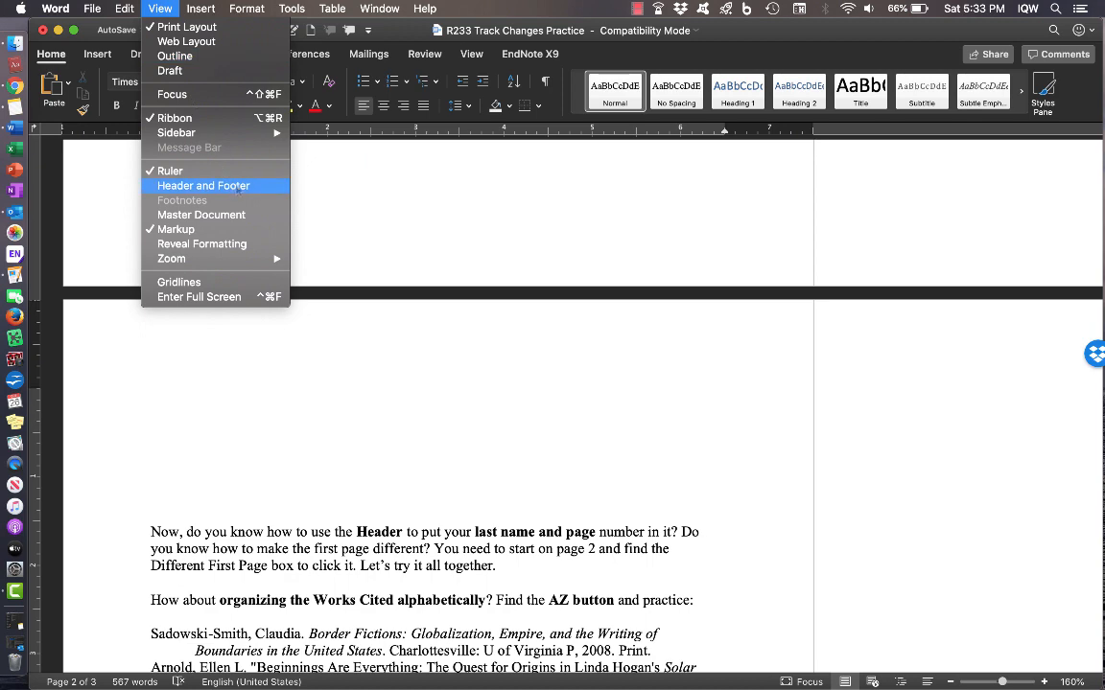
pyautogui.click(237, 187)
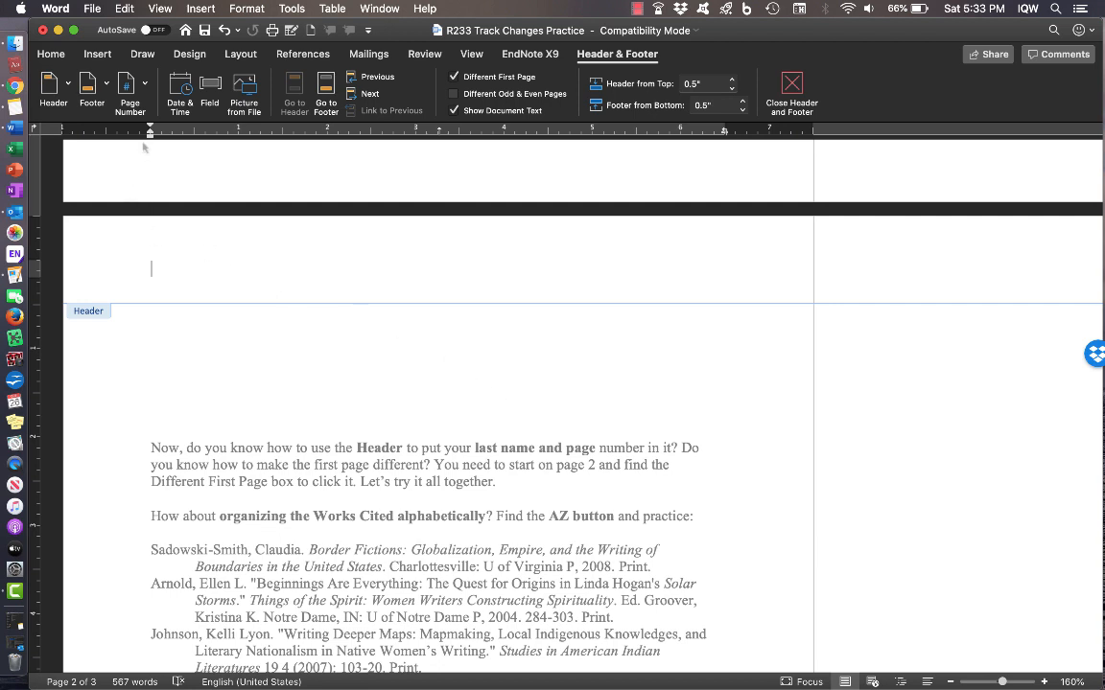
# - Add a right-aligned page number to the header, preceded by the student's last name
pyautogui.click(144, 86)
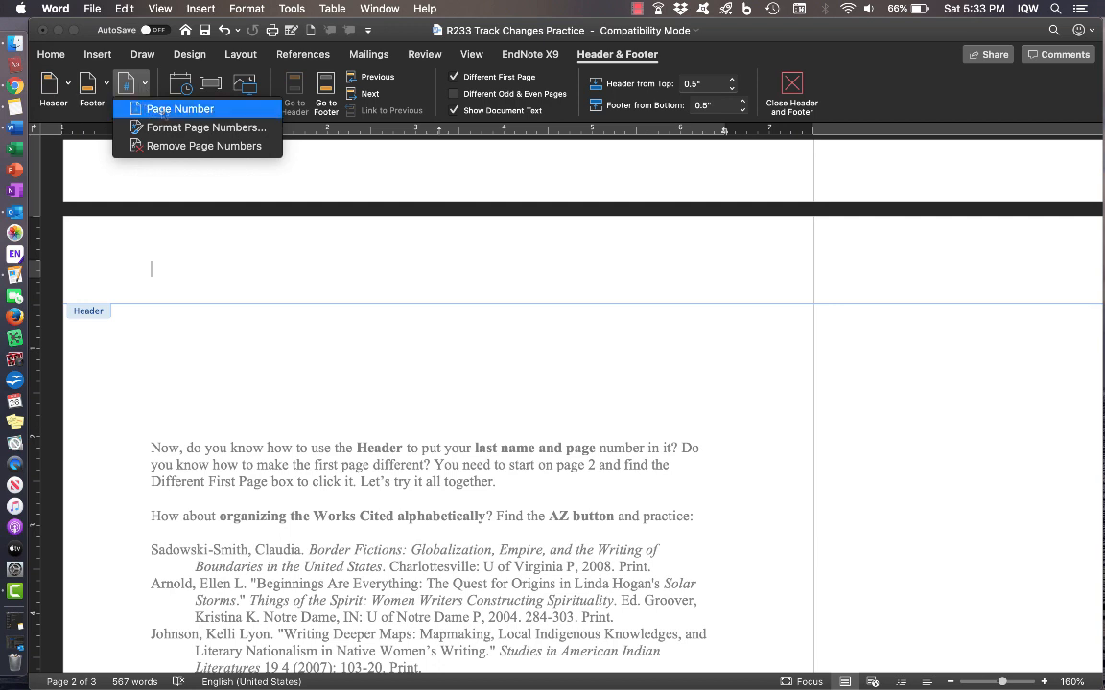
pyautogui.click(161, 112)
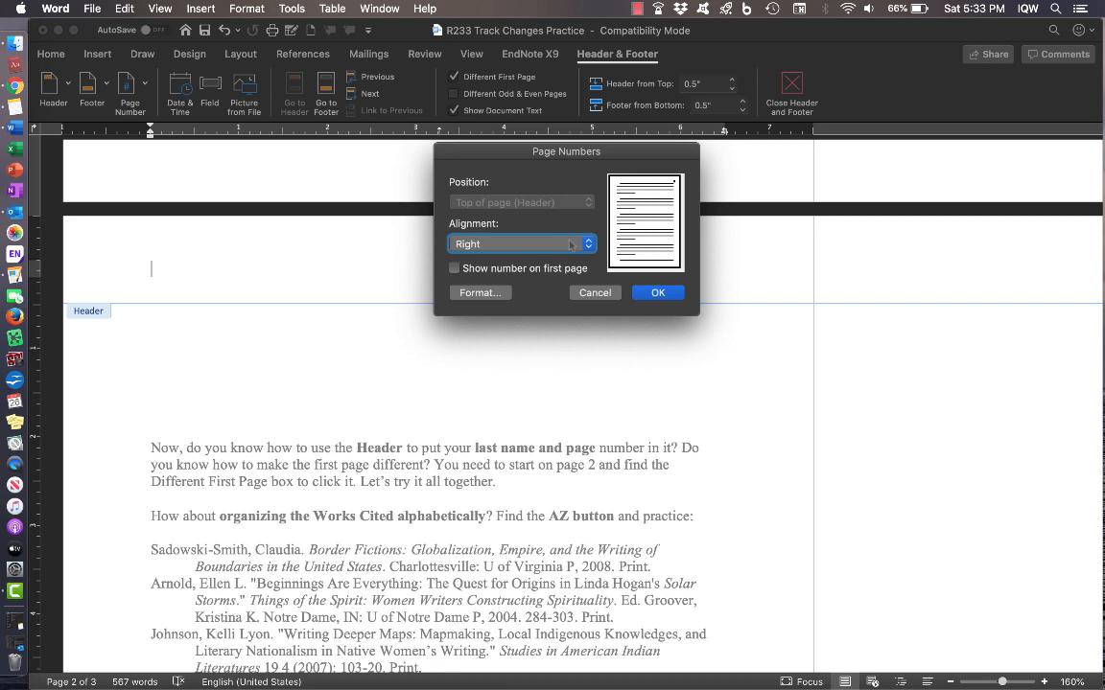
pyautogui.click(658, 293)
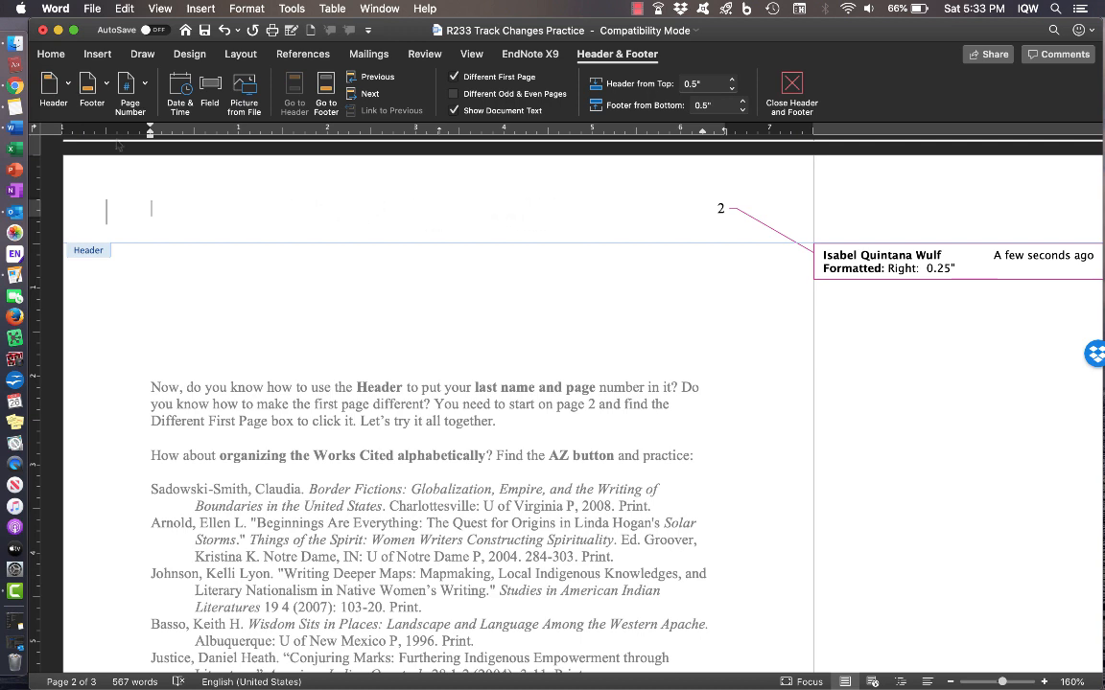
pyautogui.click(54, 56)
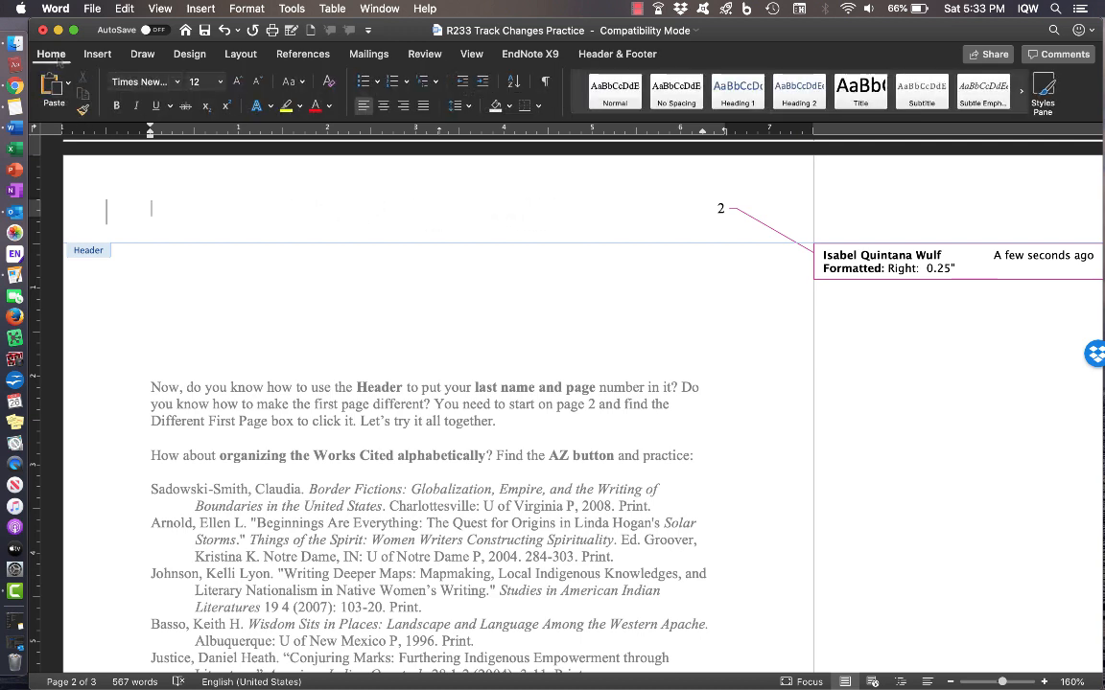
pyautogui.click(402, 106)
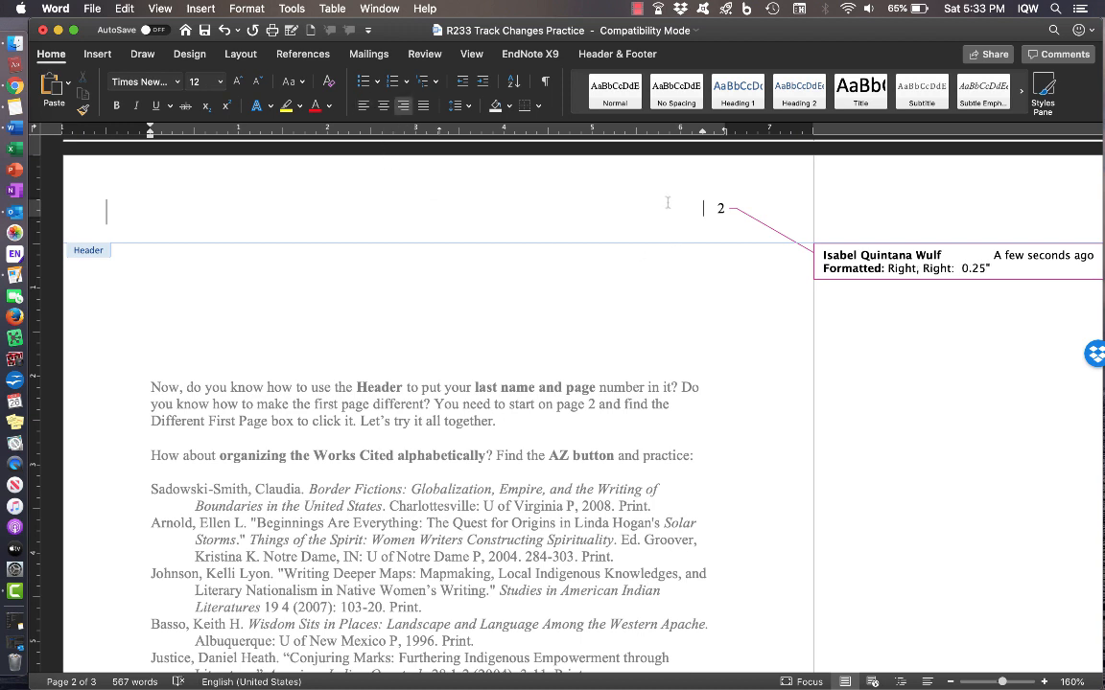
pyautogui.click(616, 55)
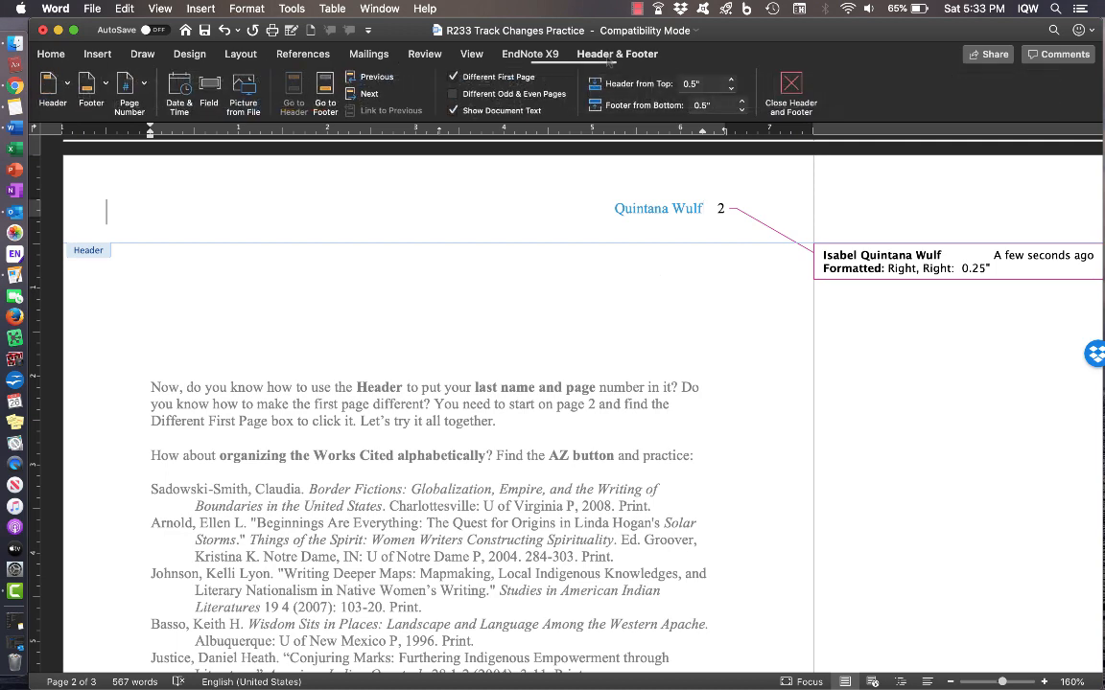
# - Turn off Different First Page and check how the headers look across pages
pyautogui.scroll(10, 537, 279)
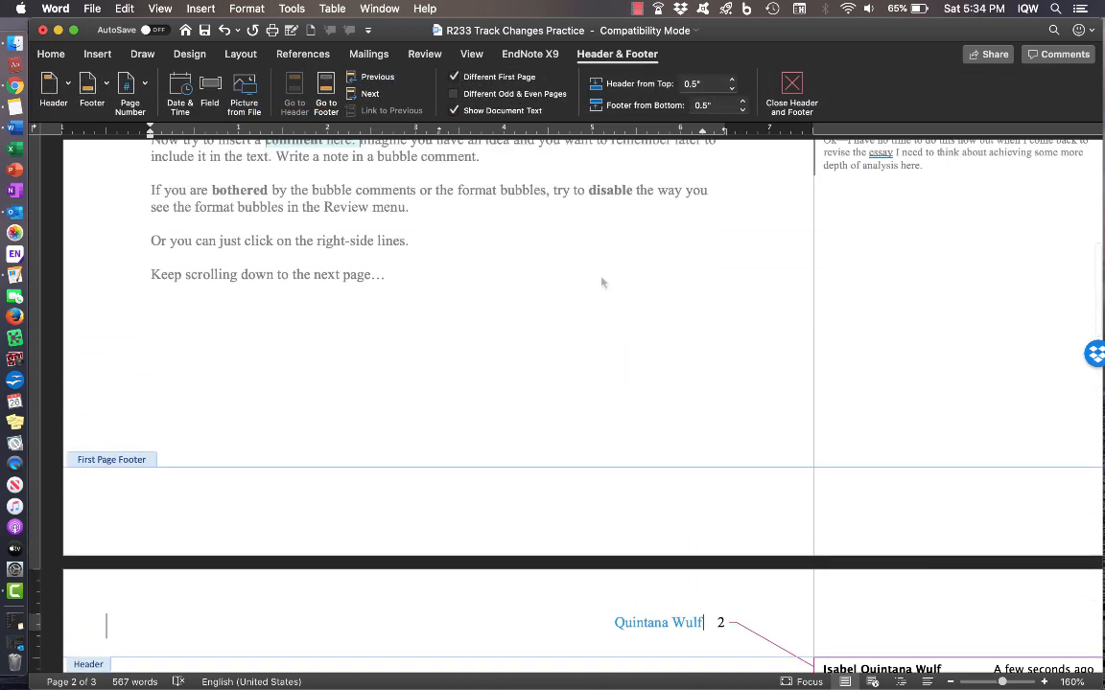
pyautogui.scroll(5, 602, 283)
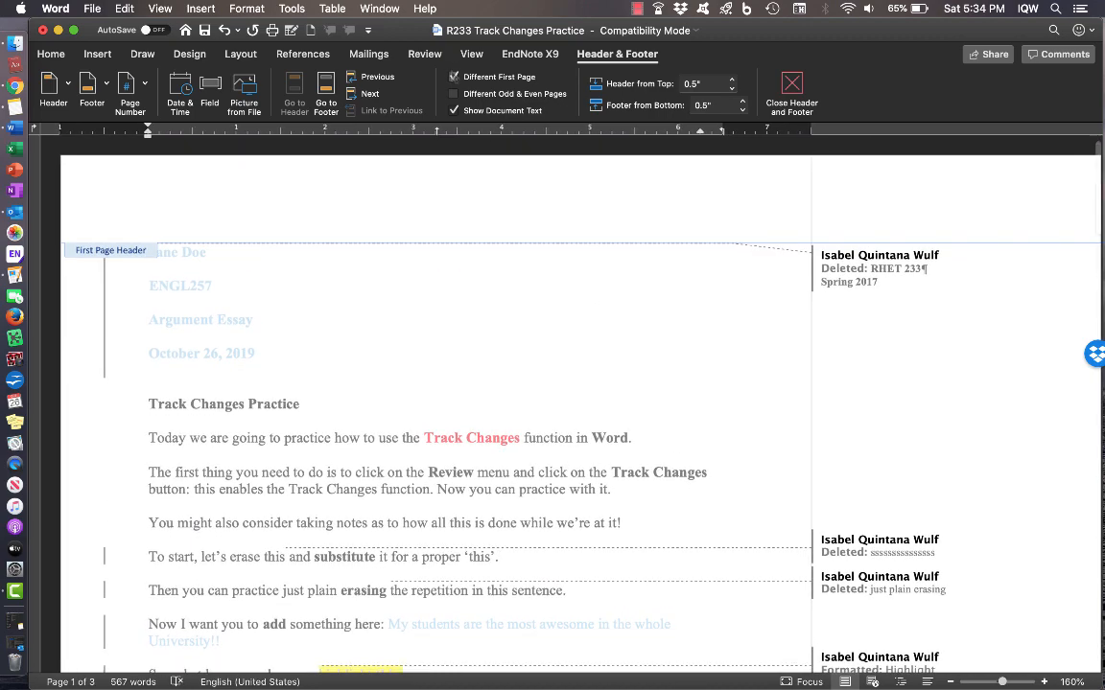
pyautogui.click(455, 77)
pyautogui.scroll(10, 573, 251)
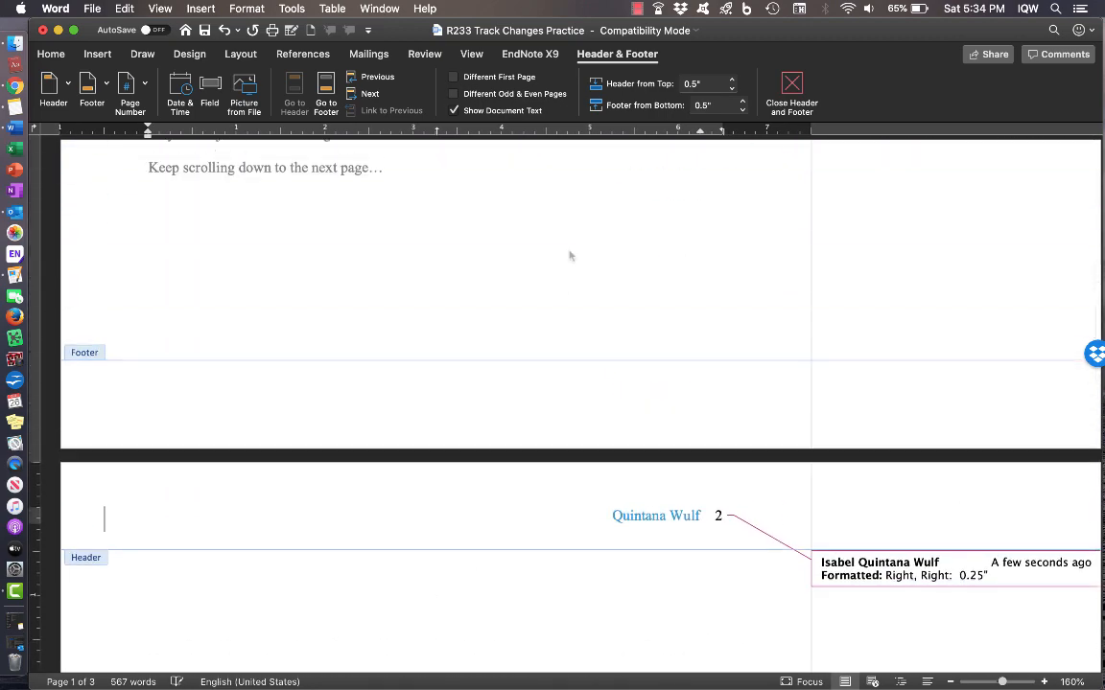
pyautogui.scroll(8, 572, 254)
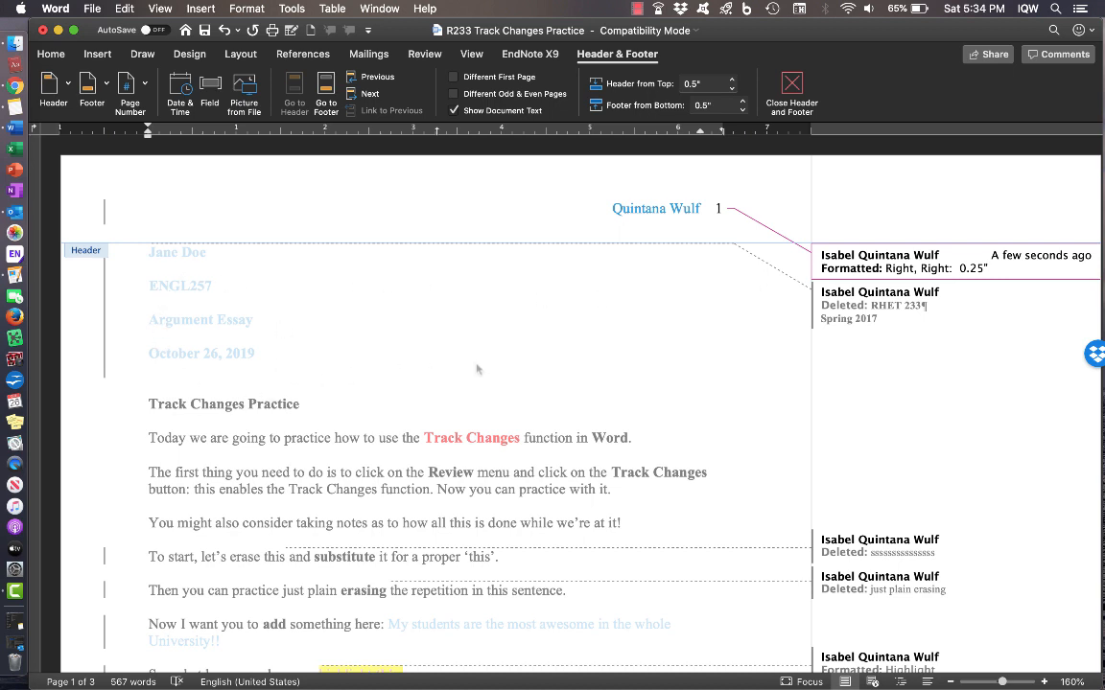
pyautogui.scroll(-6, 481, 326)
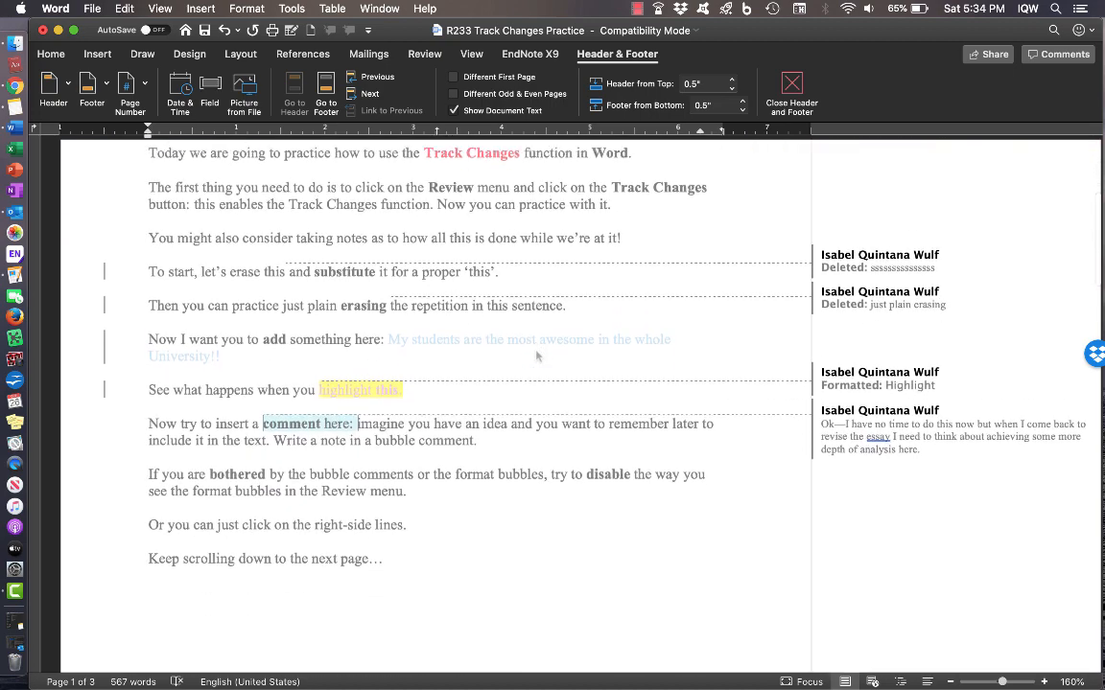
pyautogui.scroll(7, 537, 356)
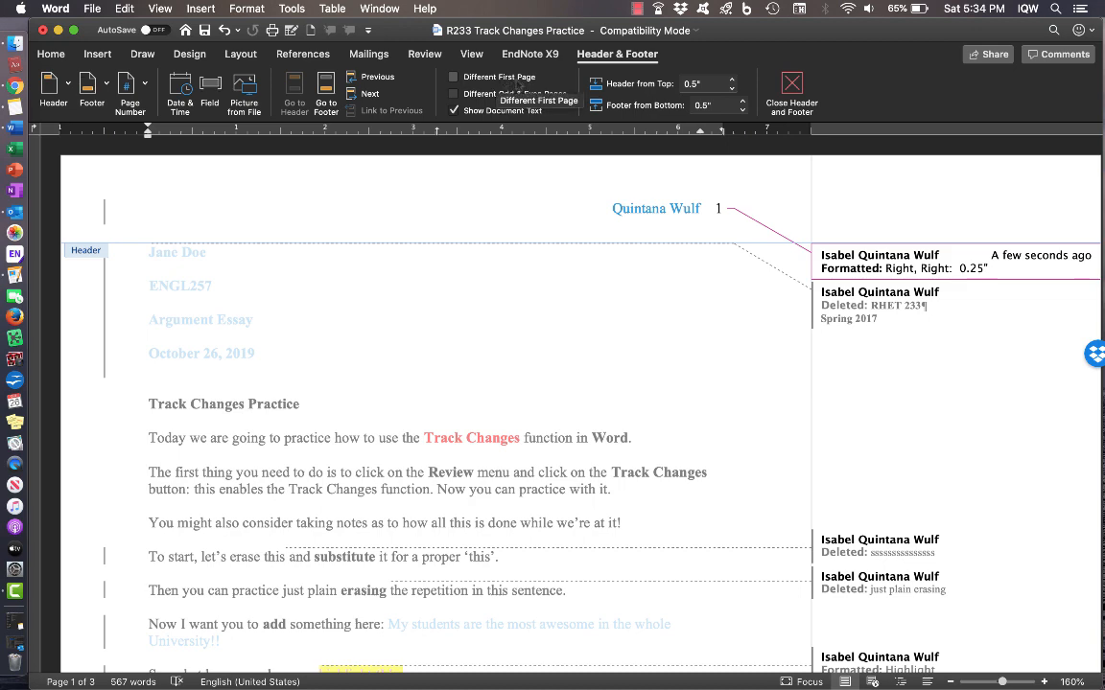
# - Re-enable Different First Page, verify page 2's name-and-number header, and exit header editing
pyautogui.click(454, 78)
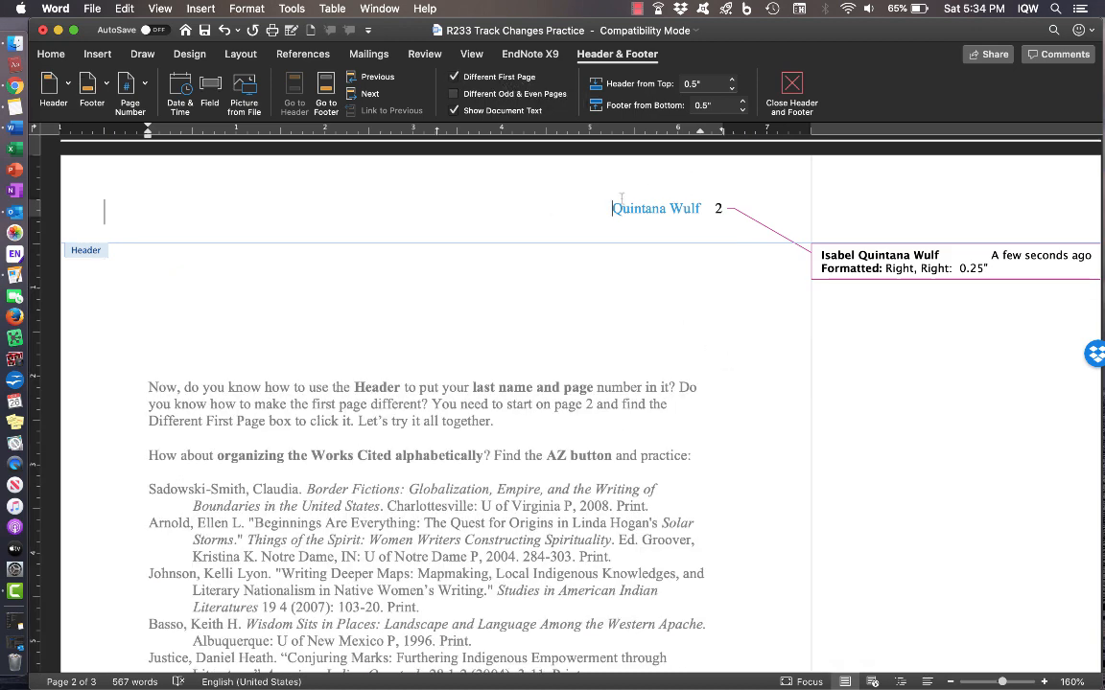
pyautogui.scroll(15, 680, 248)
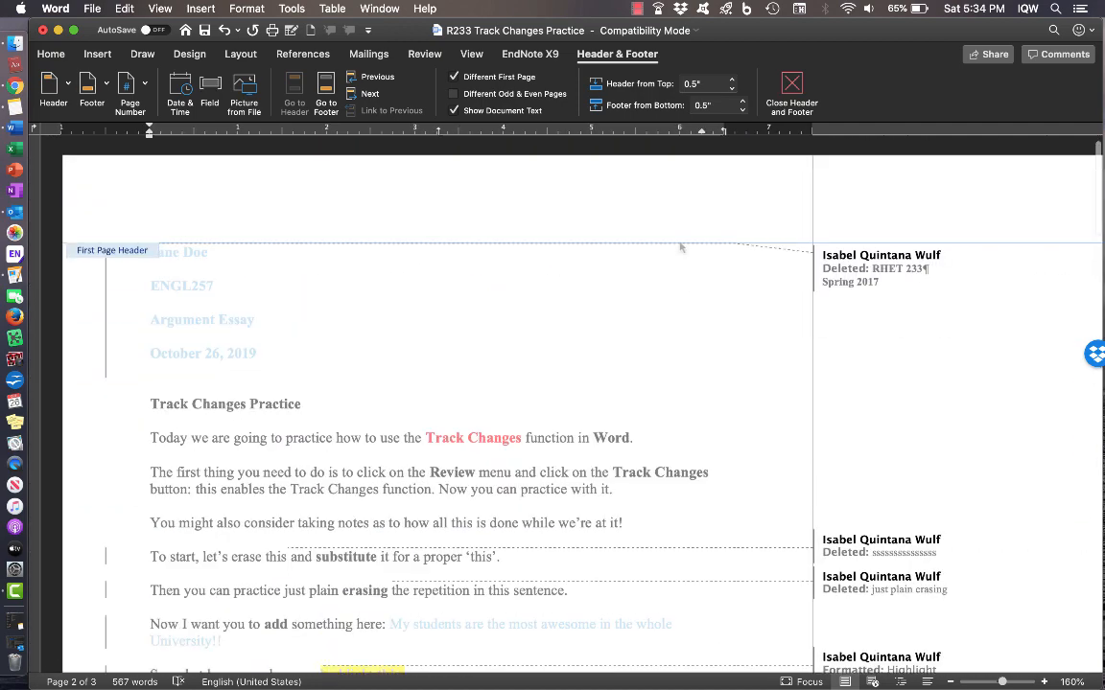
pyautogui.scroll(-15, 680, 247)
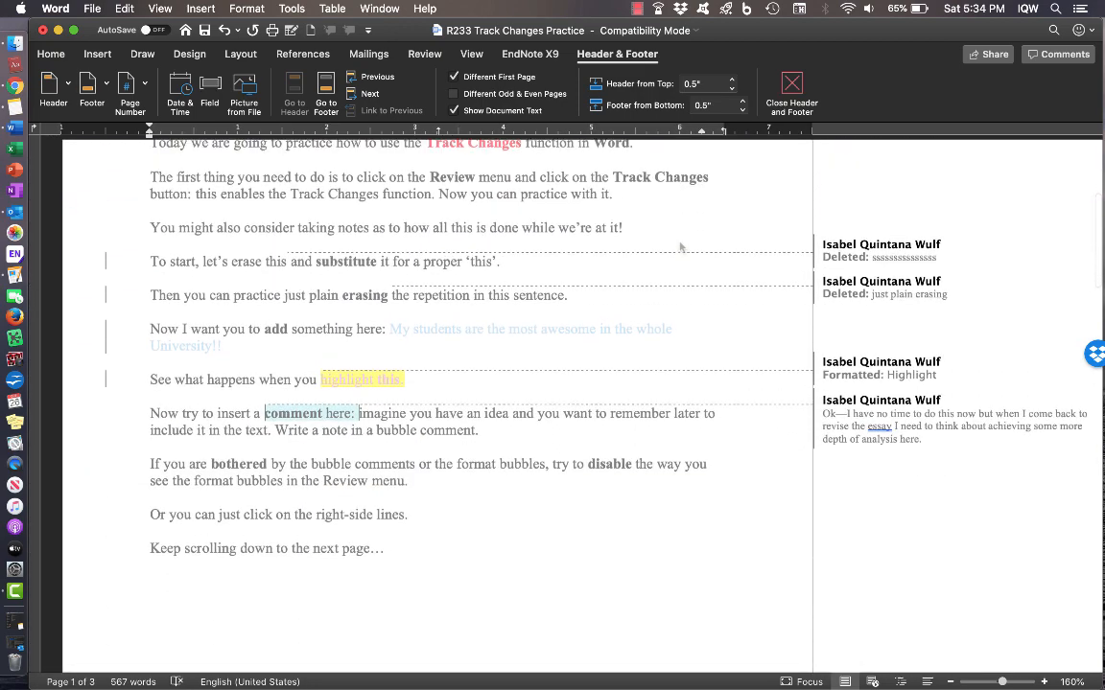
pyautogui.scroll(-3, 679, 247)
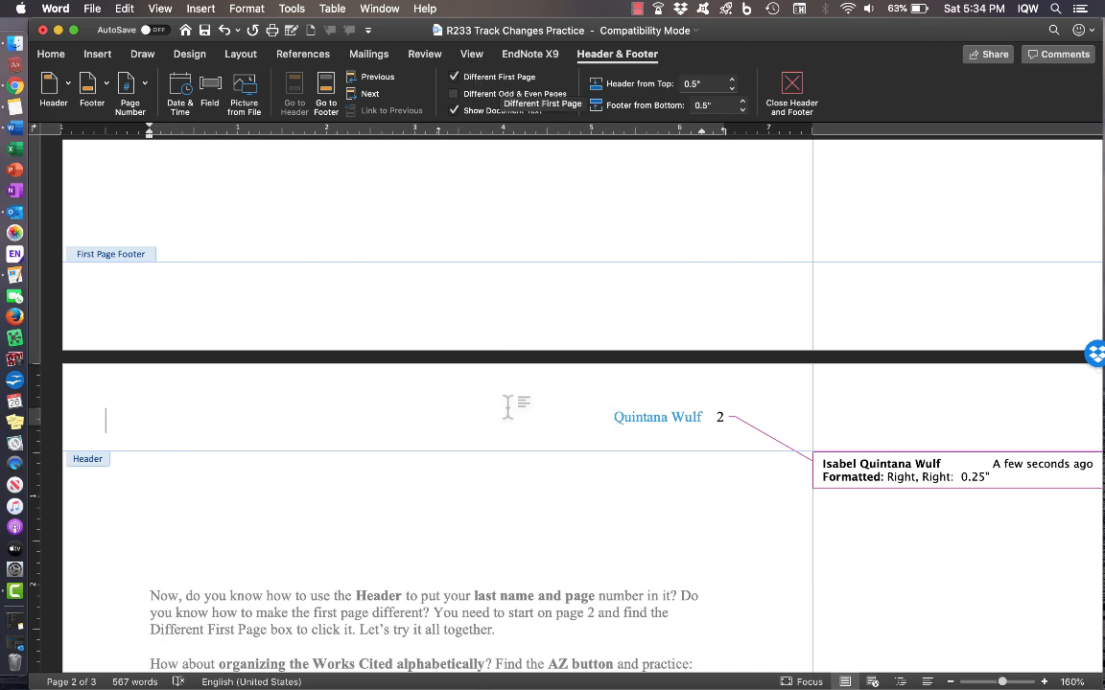
pyautogui.scroll(-1, 524, 448)
pyautogui.scroll(-2, 524, 449)
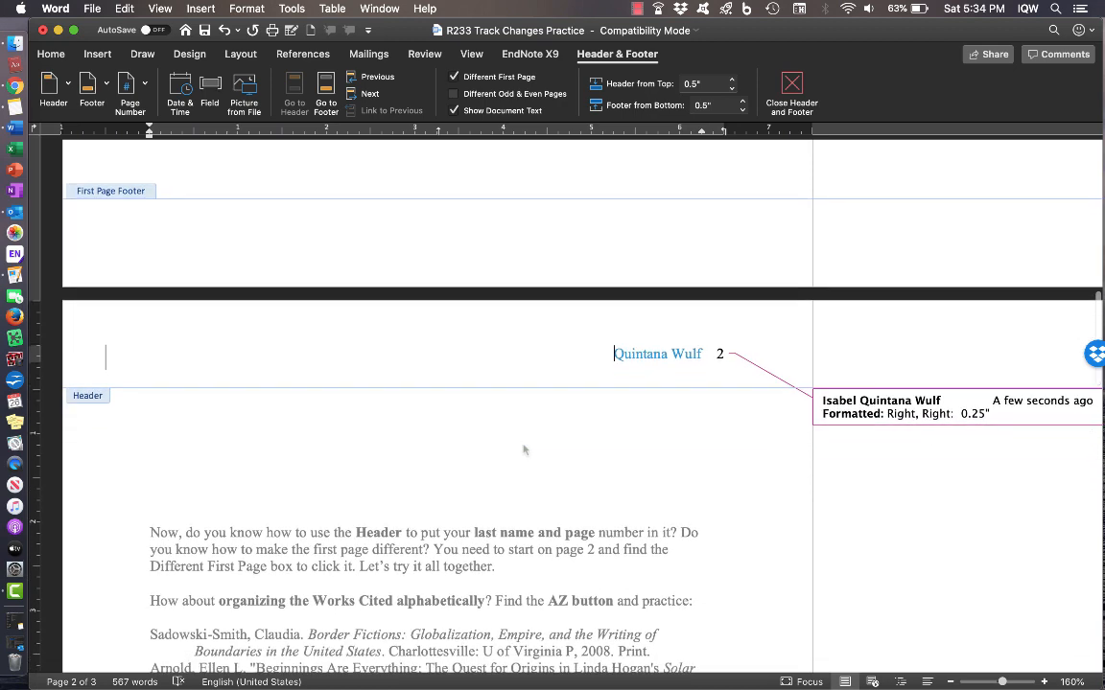
pyautogui.scroll(-3, 524, 449)
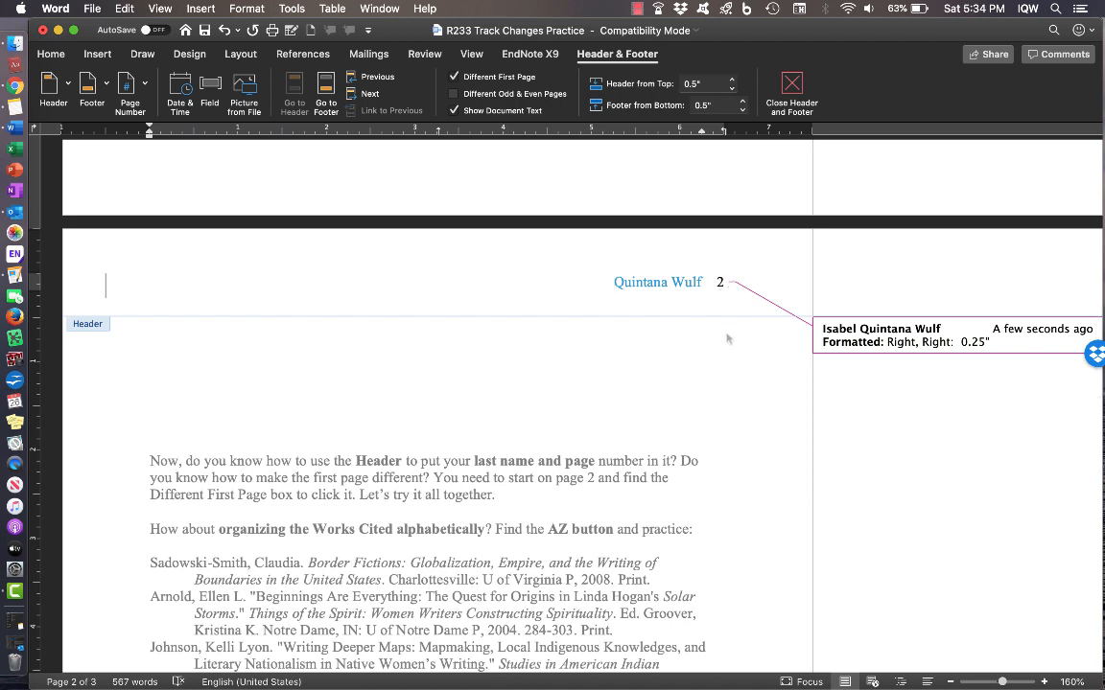
pyautogui.click(792, 100)
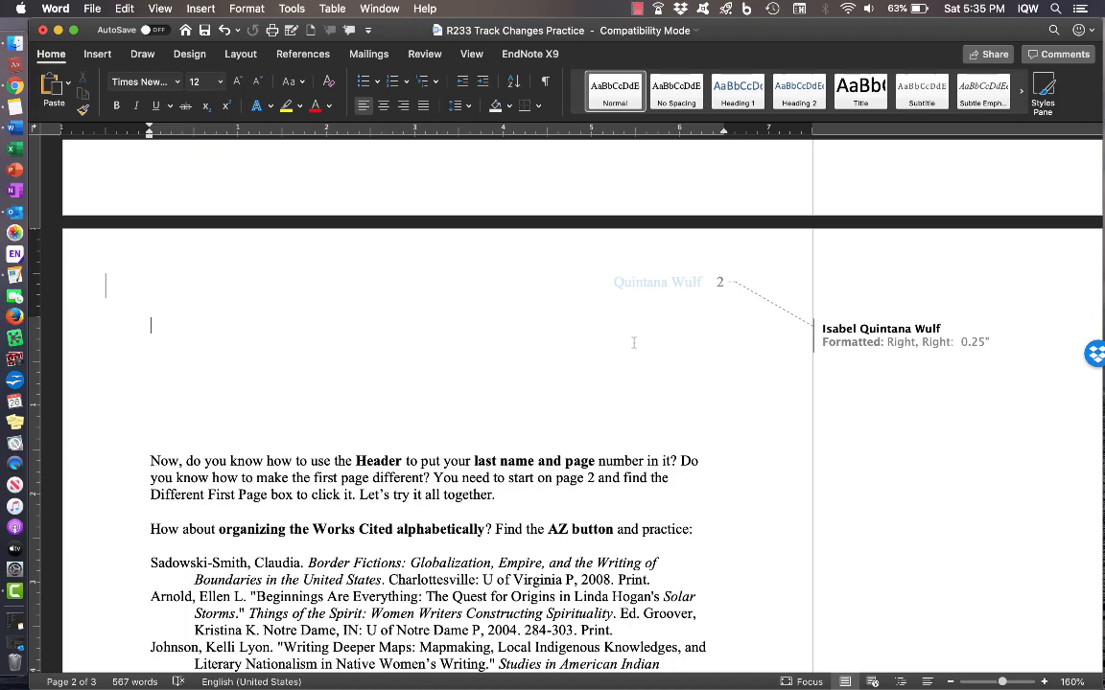
pyautogui.scroll(-10, 633, 342)
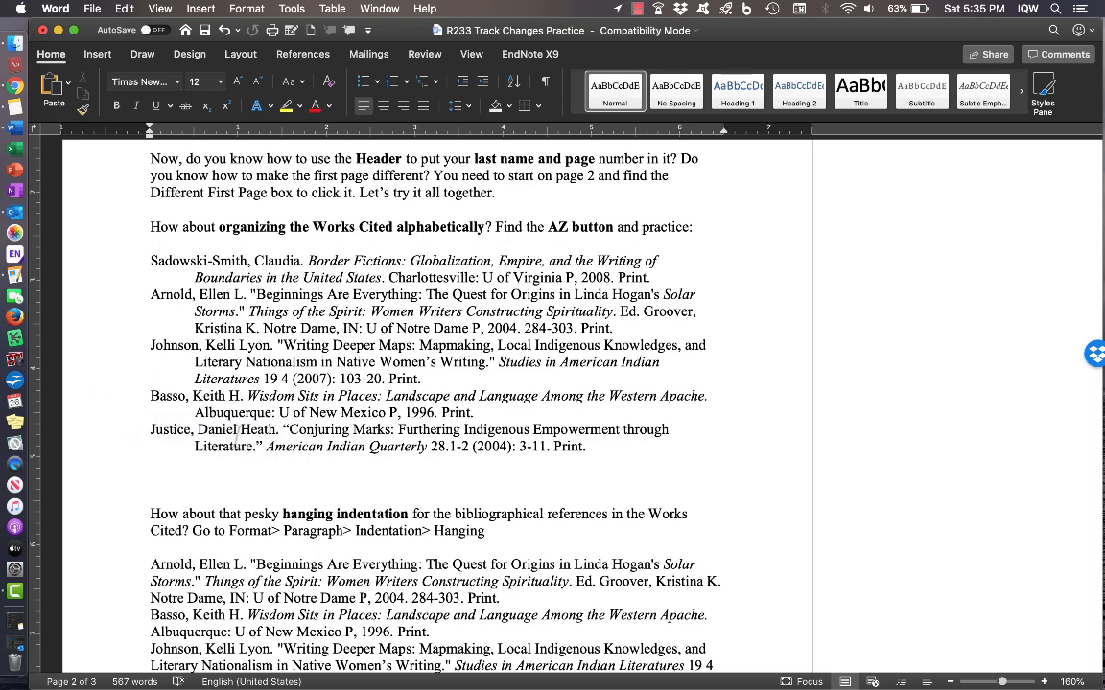
# - Sort the selected Works Cited entries alphabetically with Track Changes recording the reorder
pyautogui.moveTo(145, 260); pyautogui.dragTo(603, 449)
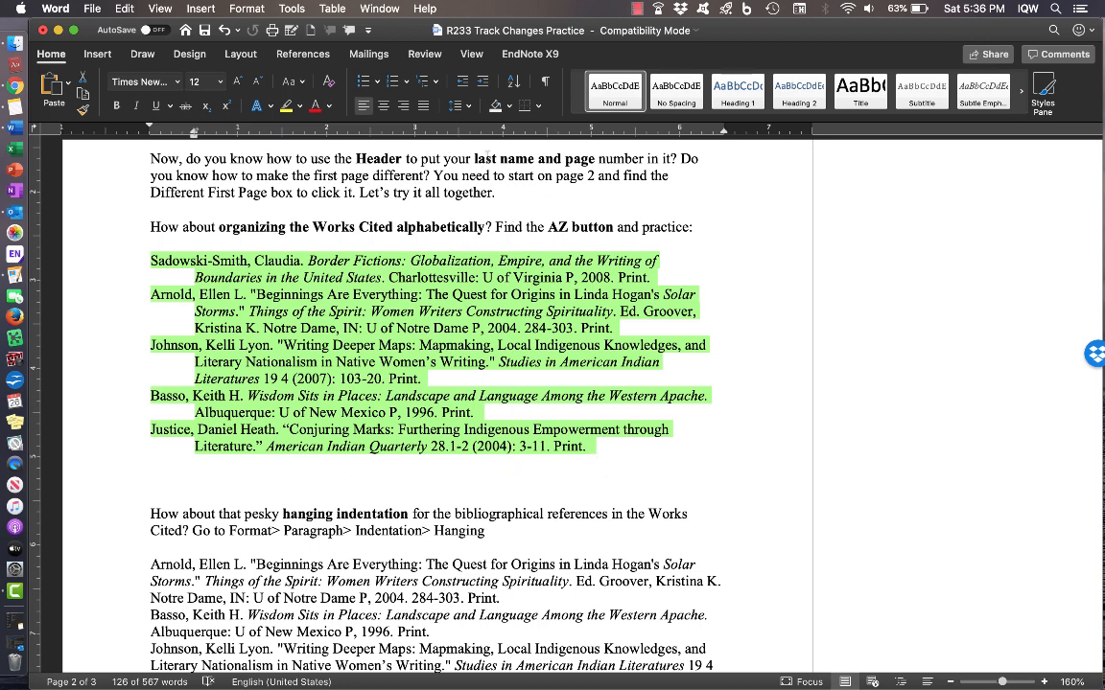
pyautogui.click(515, 84)
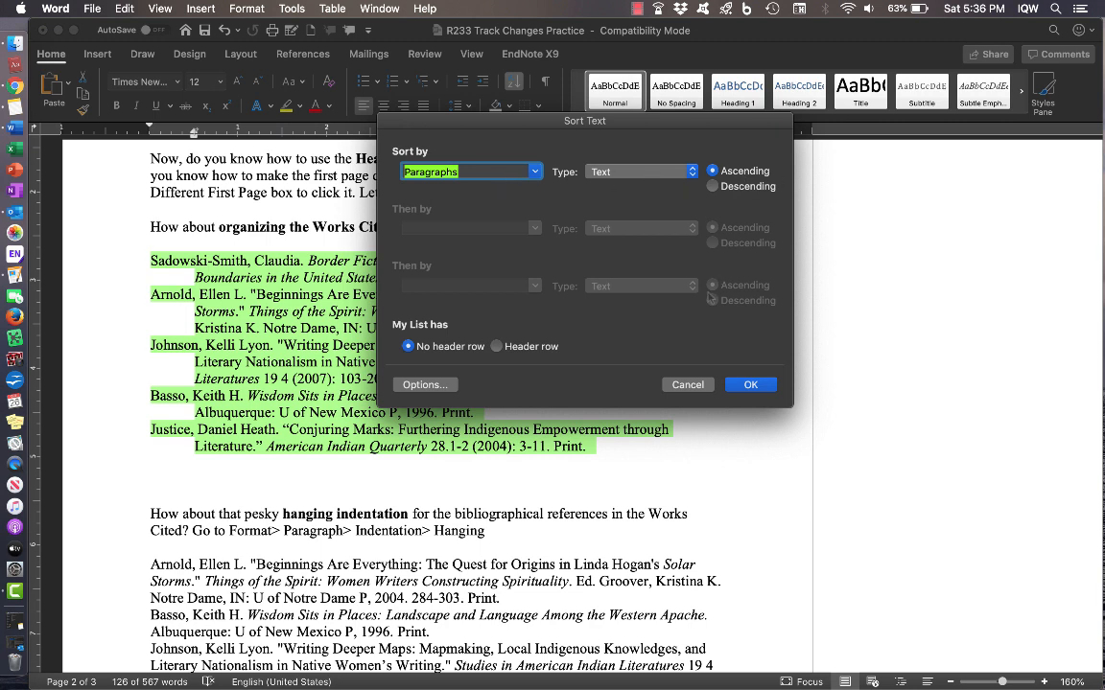
pyautogui.click(751, 385)
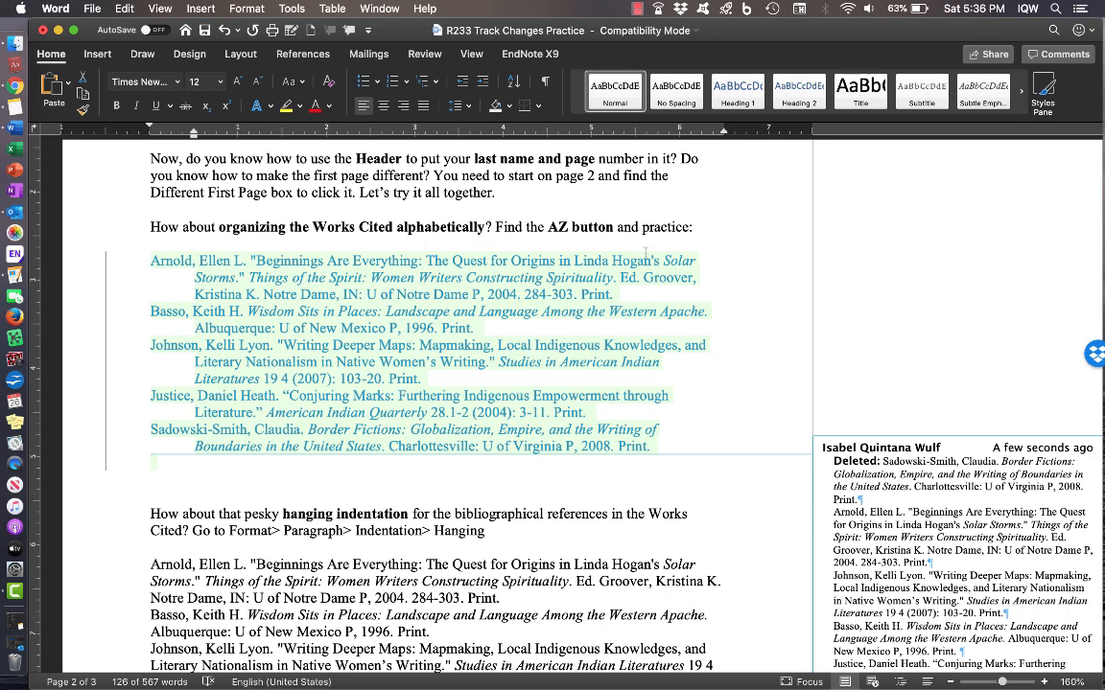
pyautogui.click(726, 423)
# - Scroll through the sorted list, Arnold through Sadowski-Smith, to review the tracked deletion
pyautogui.scroll(-2, 726, 423)
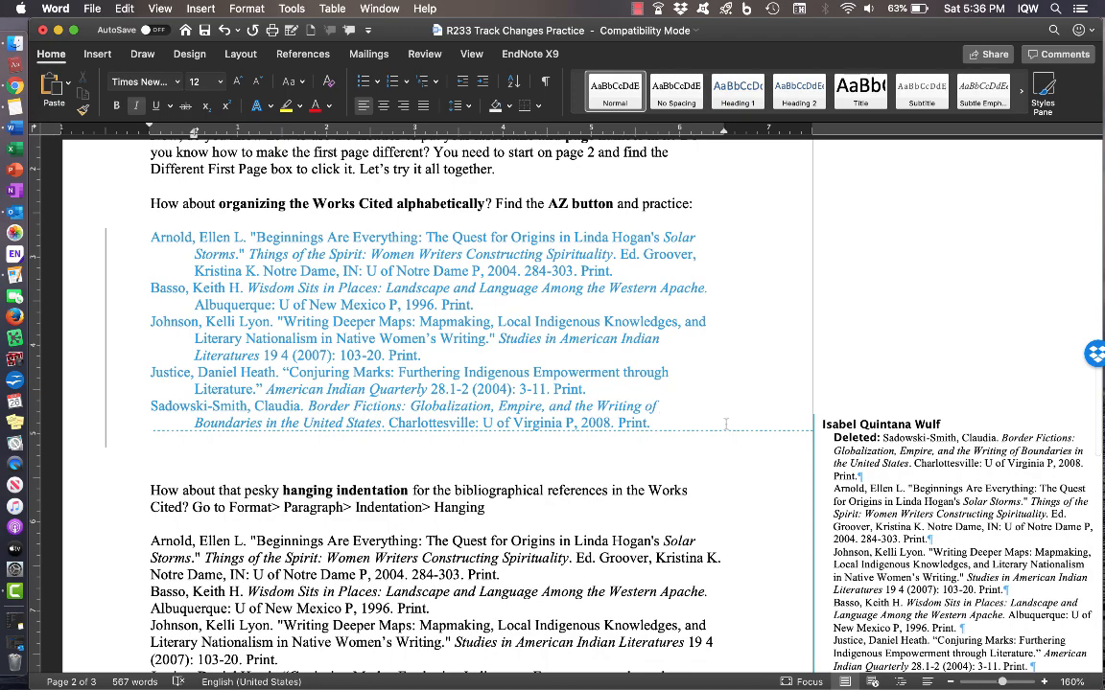
pyautogui.scroll(-1, 726, 424)
pyautogui.scroll(-1, 726, 423)
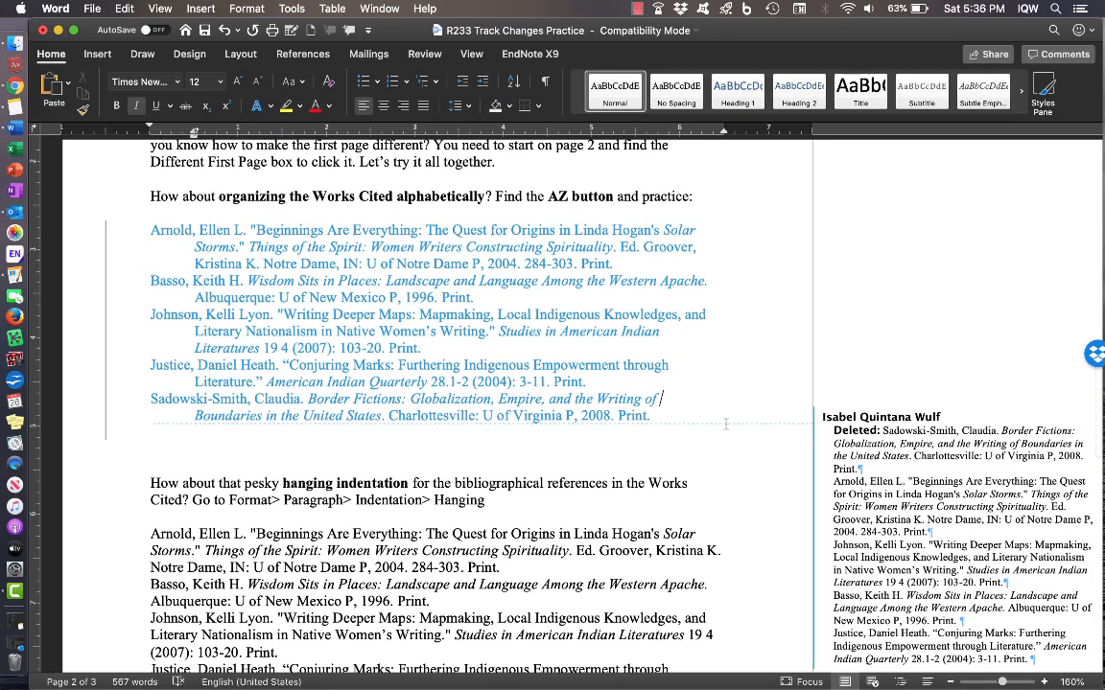
pyautogui.scroll(-5, 726, 423)
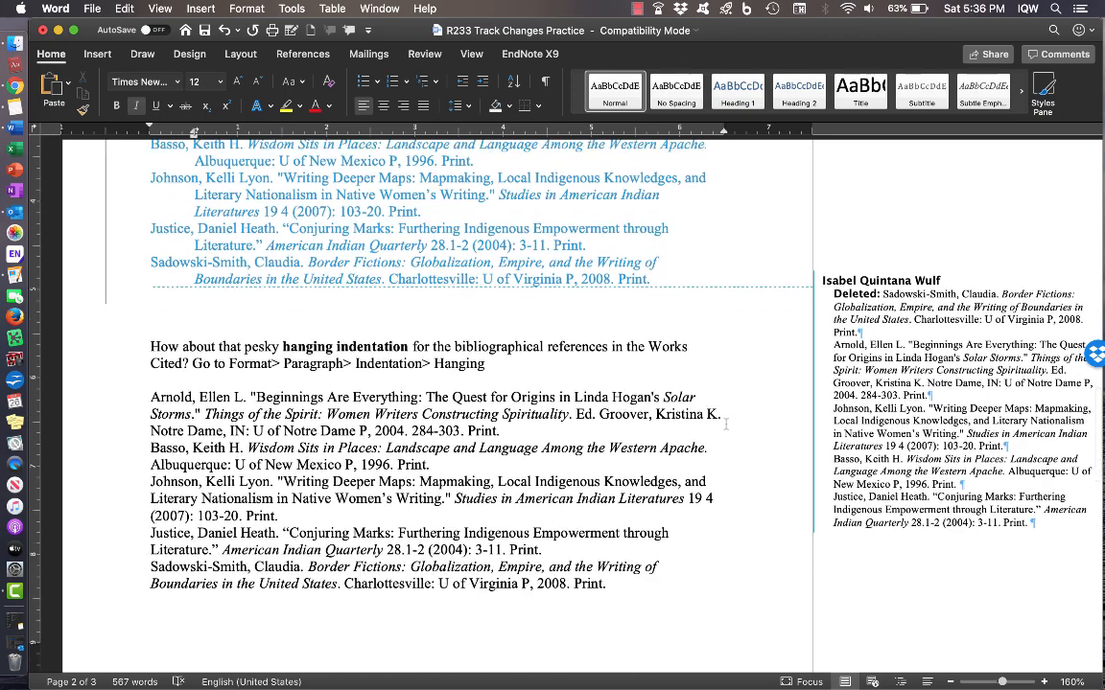
pyautogui.scroll(3, 726, 423)
pyautogui.scroll(2, 726, 423)
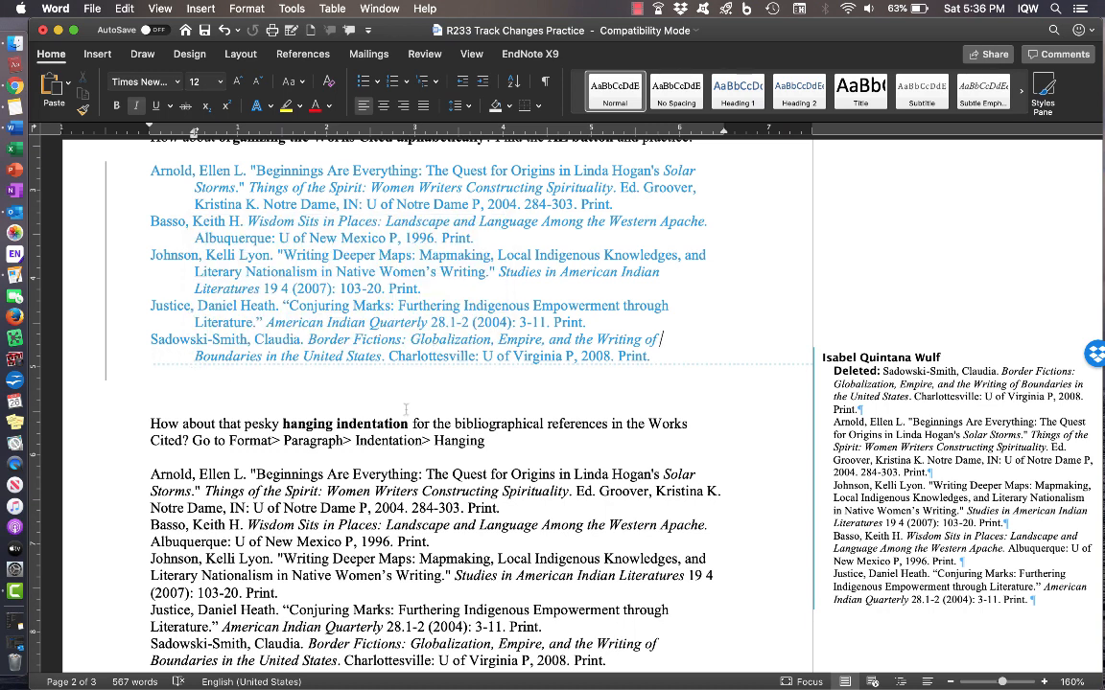
pyautogui.scroll(-3, 756, 419)
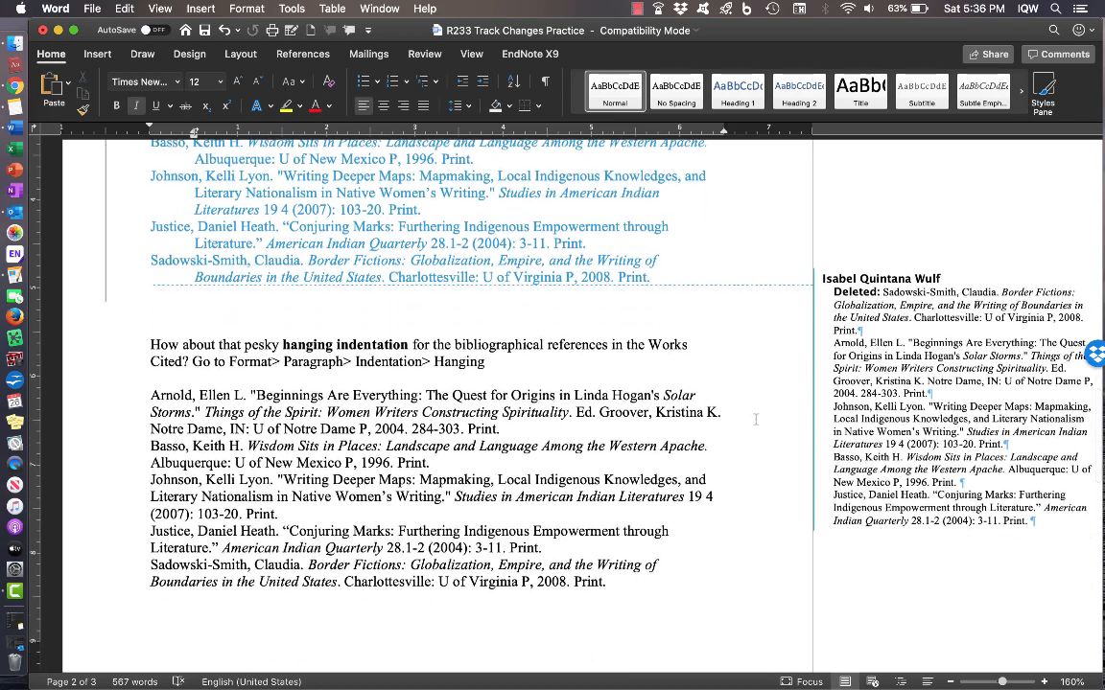
pyautogui.scroll(-3, 756, 419)
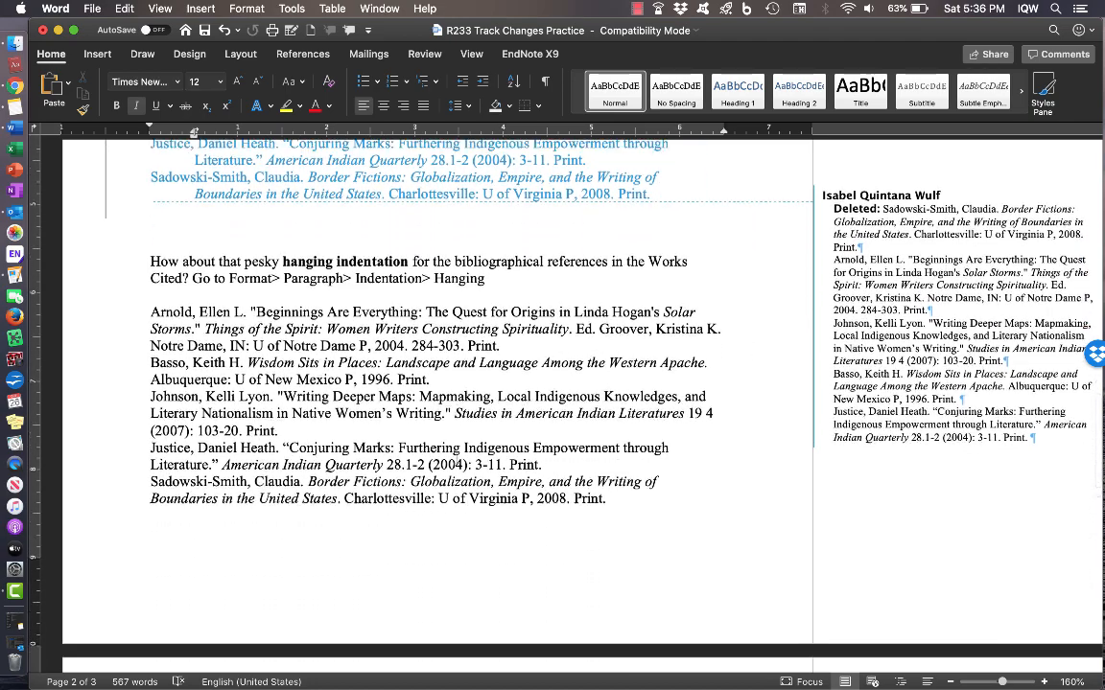
pyautogui.scroll(-4, 457, 458)
pyautogui.scroll(4, 457, 458)
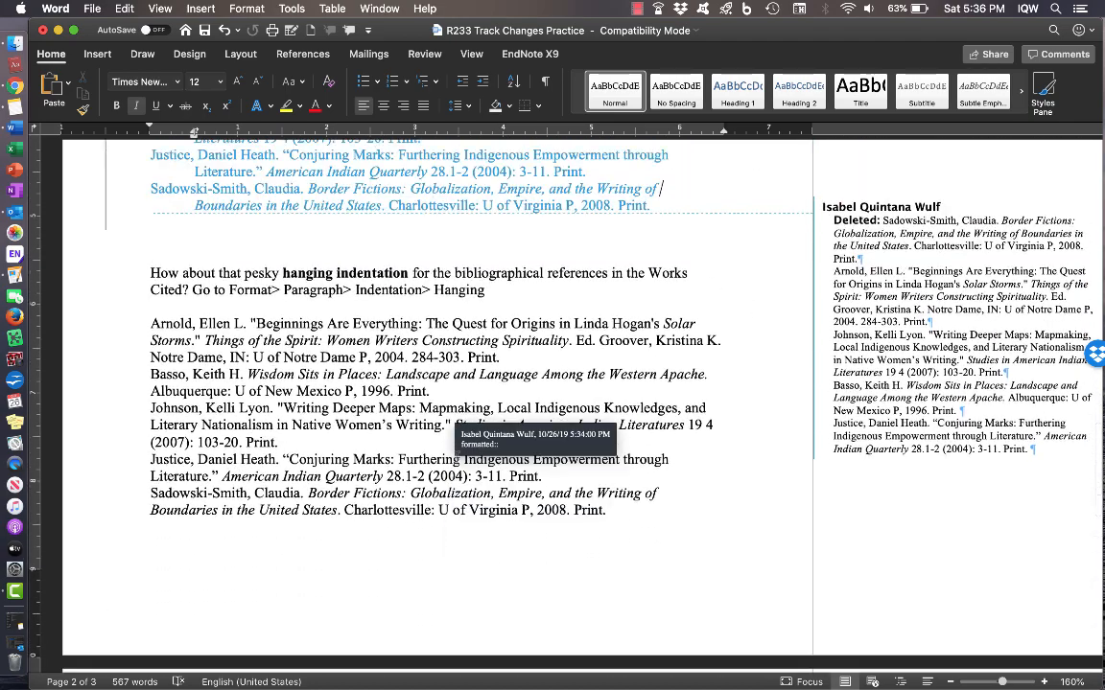
# - Give the five bibliography entries a 0.5" hanging indent through the Paragraph dialog
pyautogui.moveTo(199, 333); pyautogui.dragTo(606, 510)
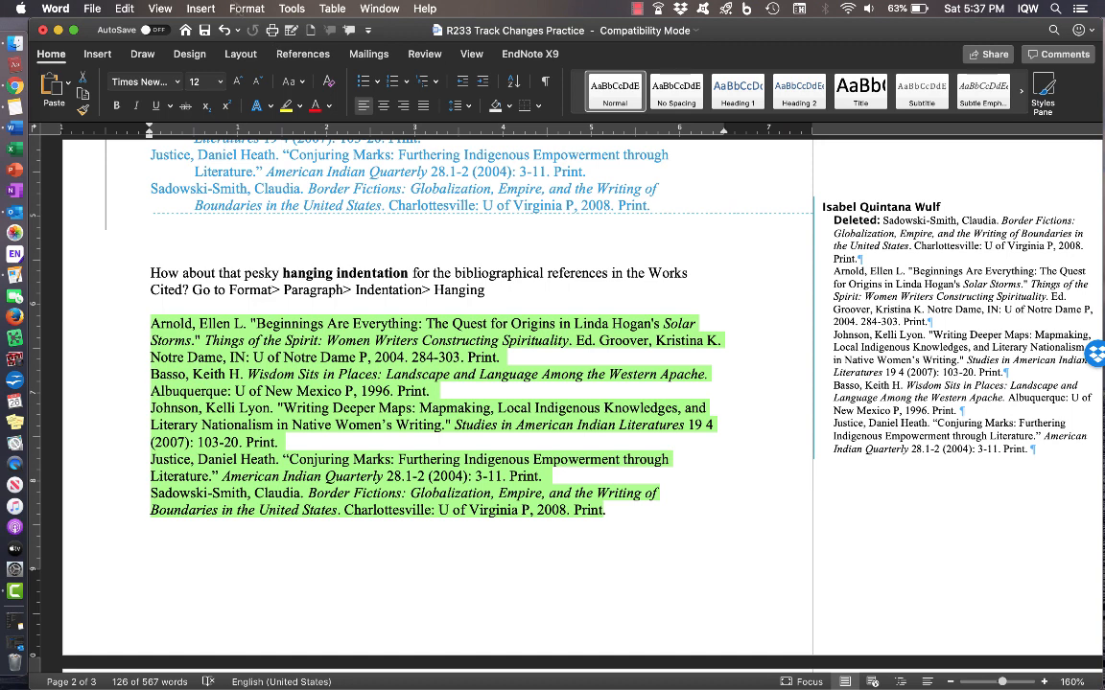
pyautogui.click(240, 9)
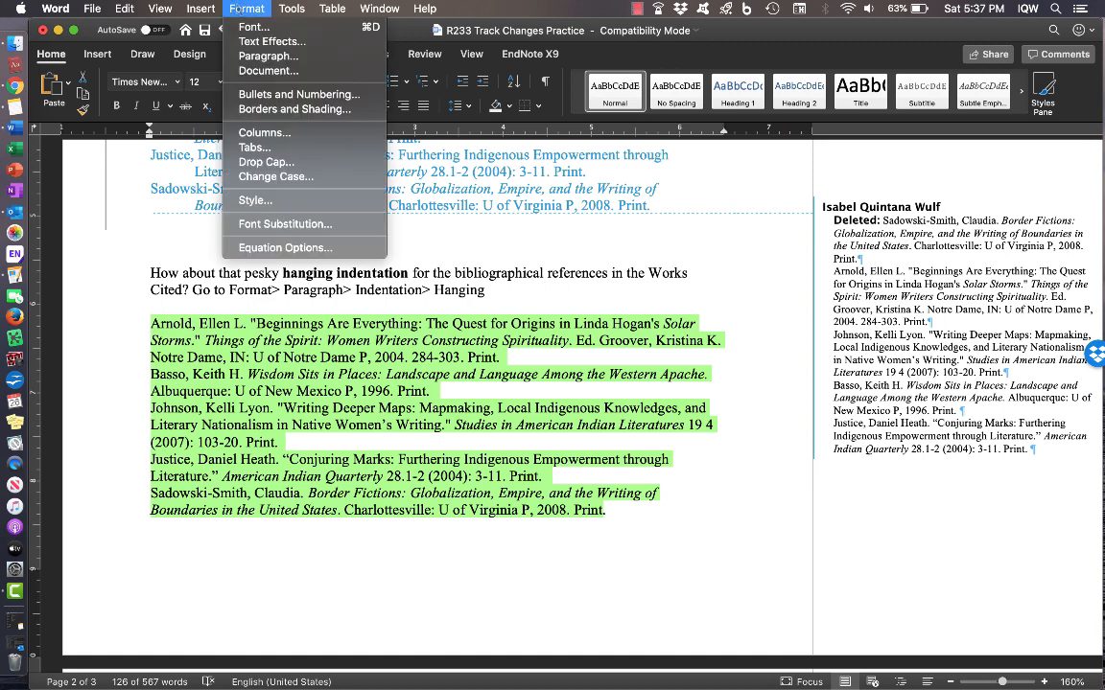
pyautogui.click(272, 57)
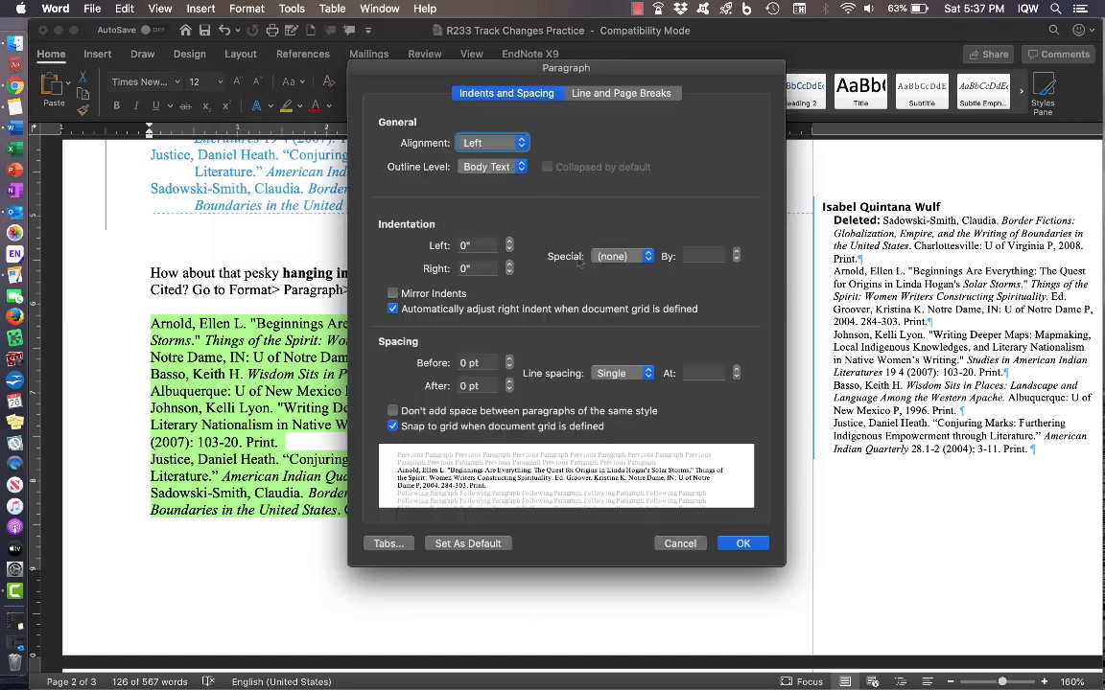
pyautogui.click(648, 257)
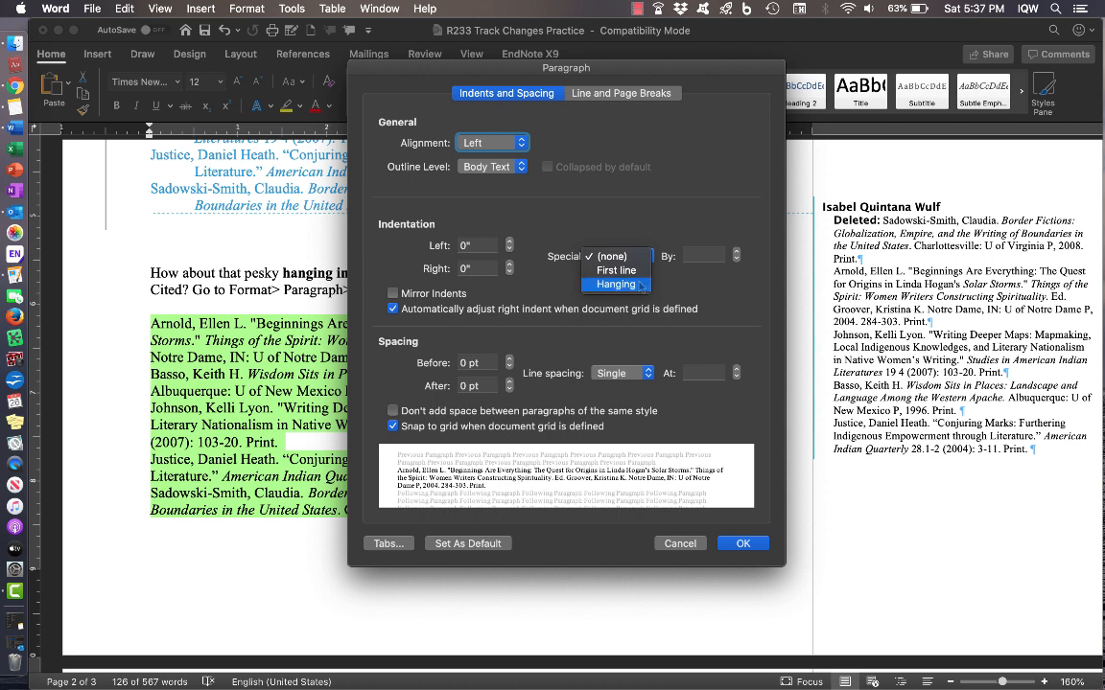
pyautogui.click(639, 285)
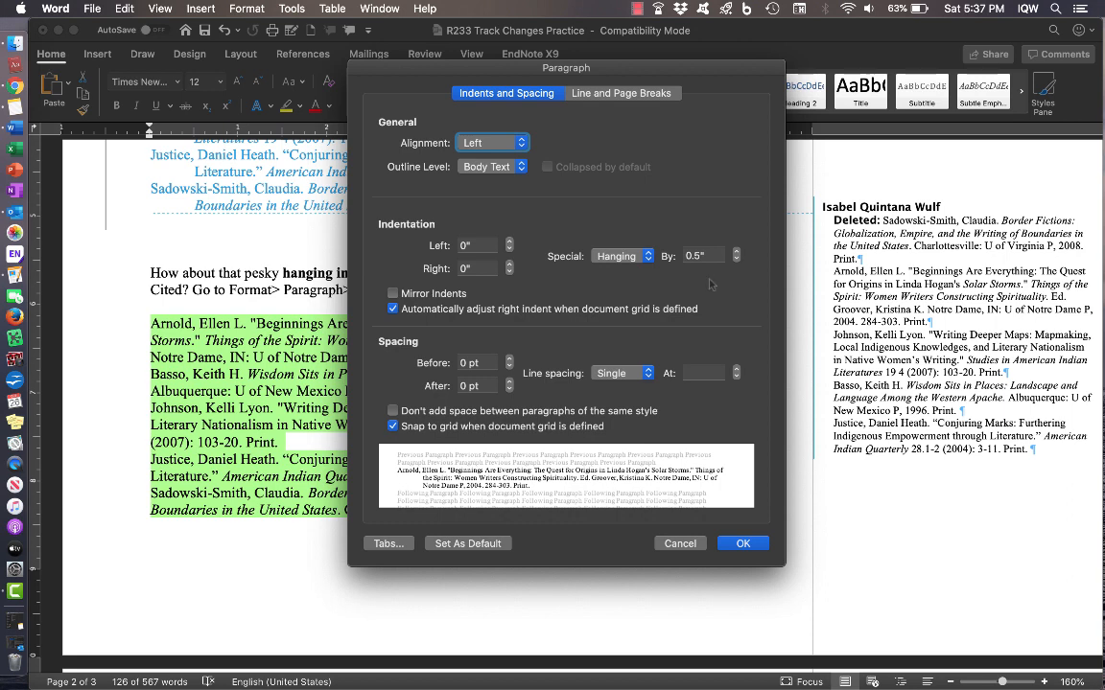
pyautogui.click(743, 544)
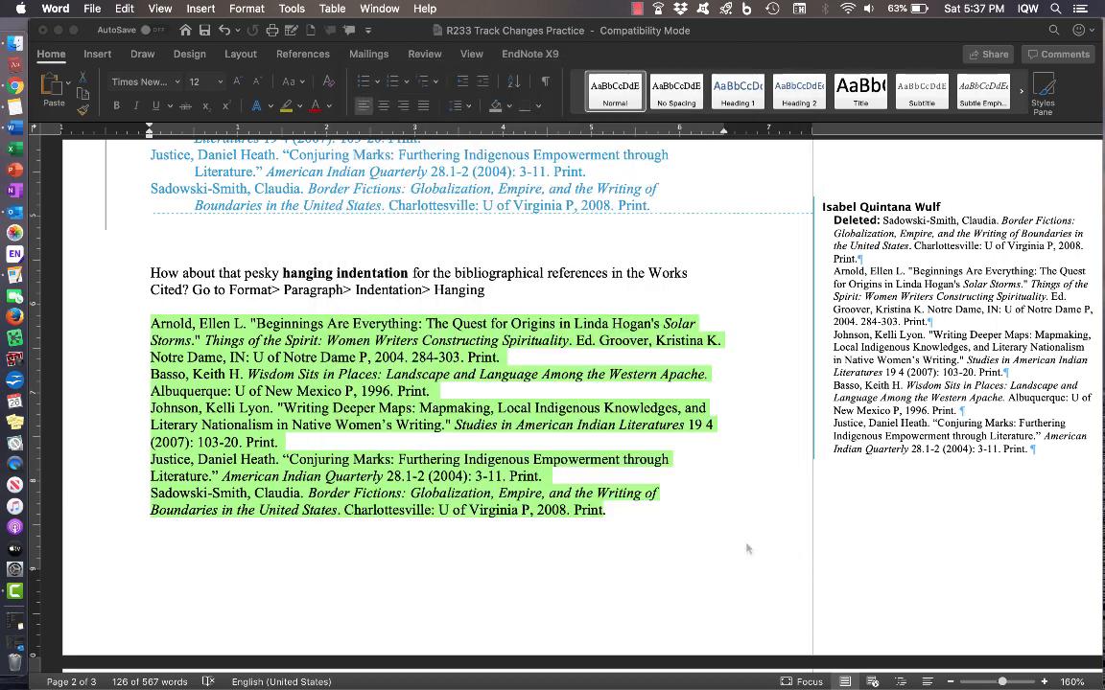
pyautogui.click(532, 559)
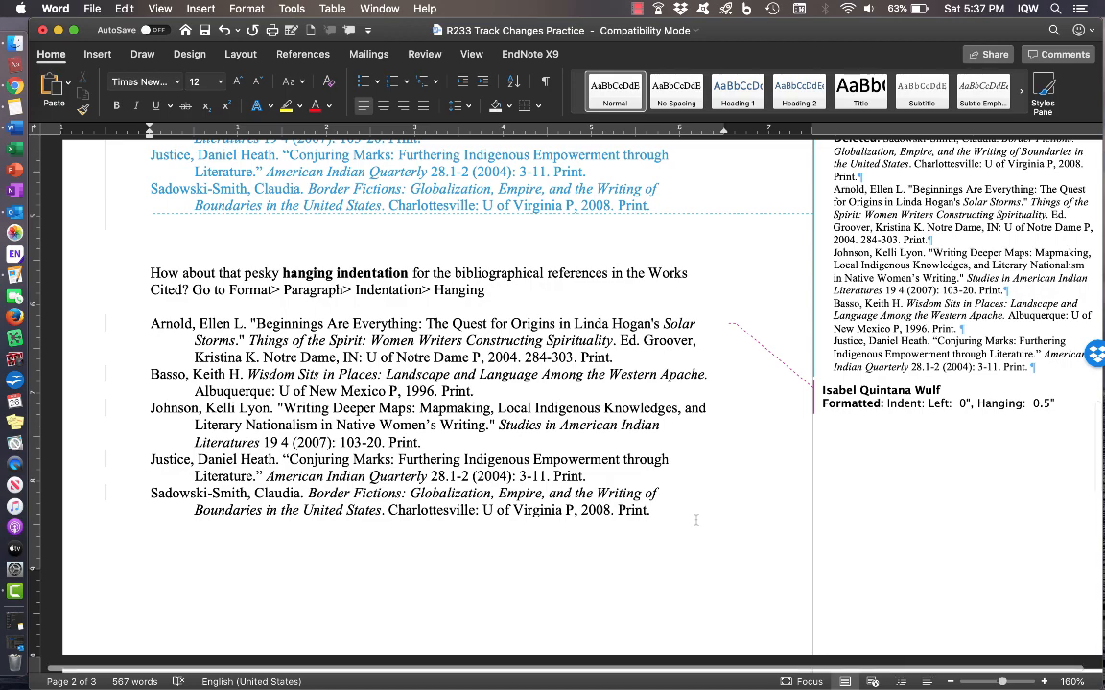
pyautogui.scroll(-6, 696, 519)
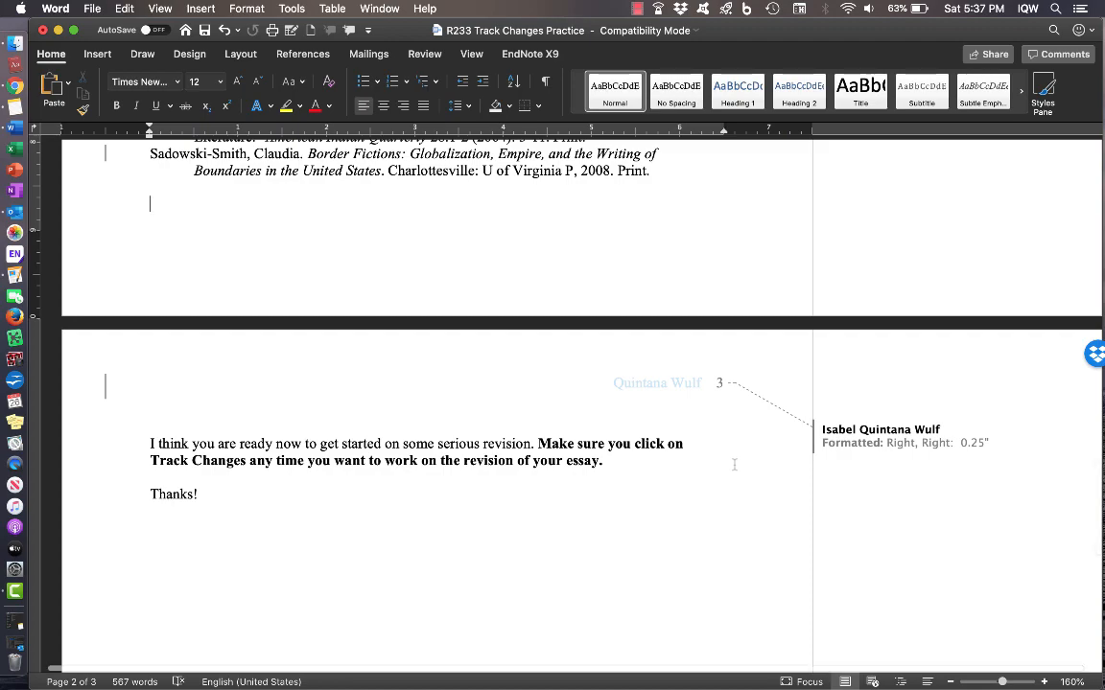
pyautogui.scroll(3, 733, 464)
pyautogui.scroll(10, 733, 464)
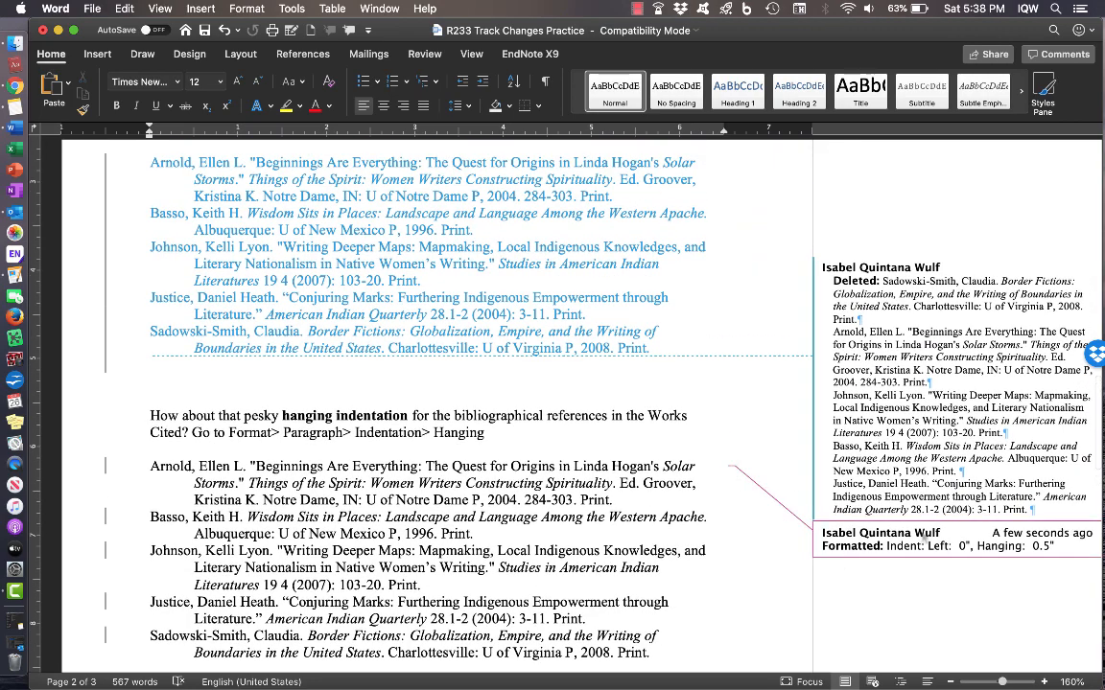
pyautogui.scroll(4, 651, 382)
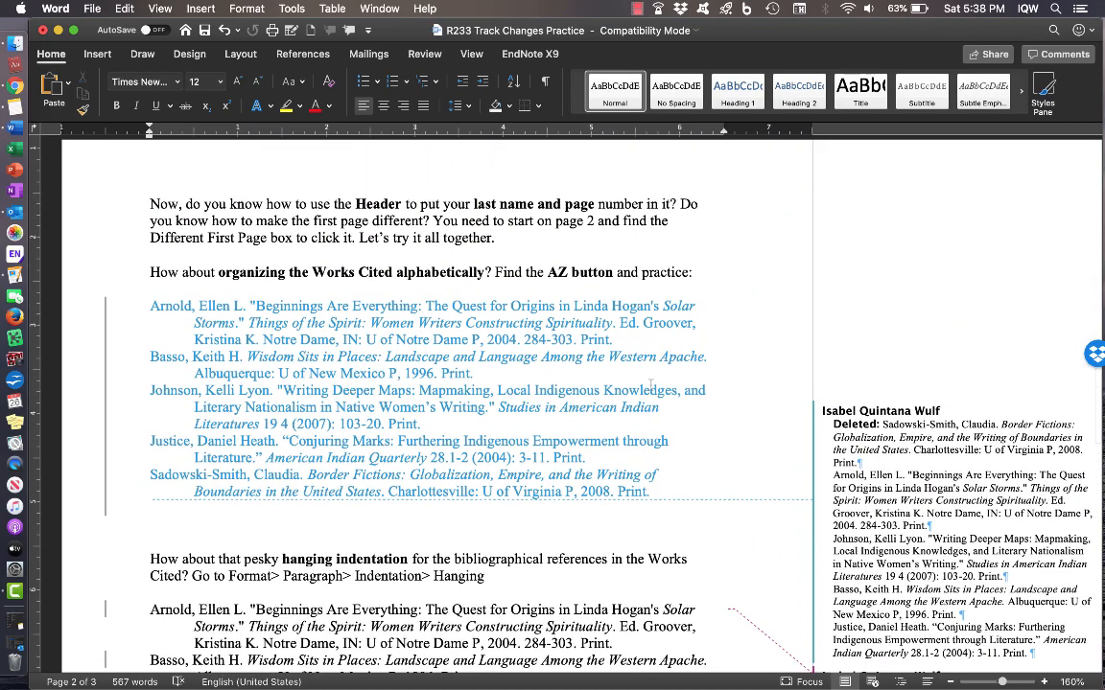
pyautogui.scroll(1, 734, 313)
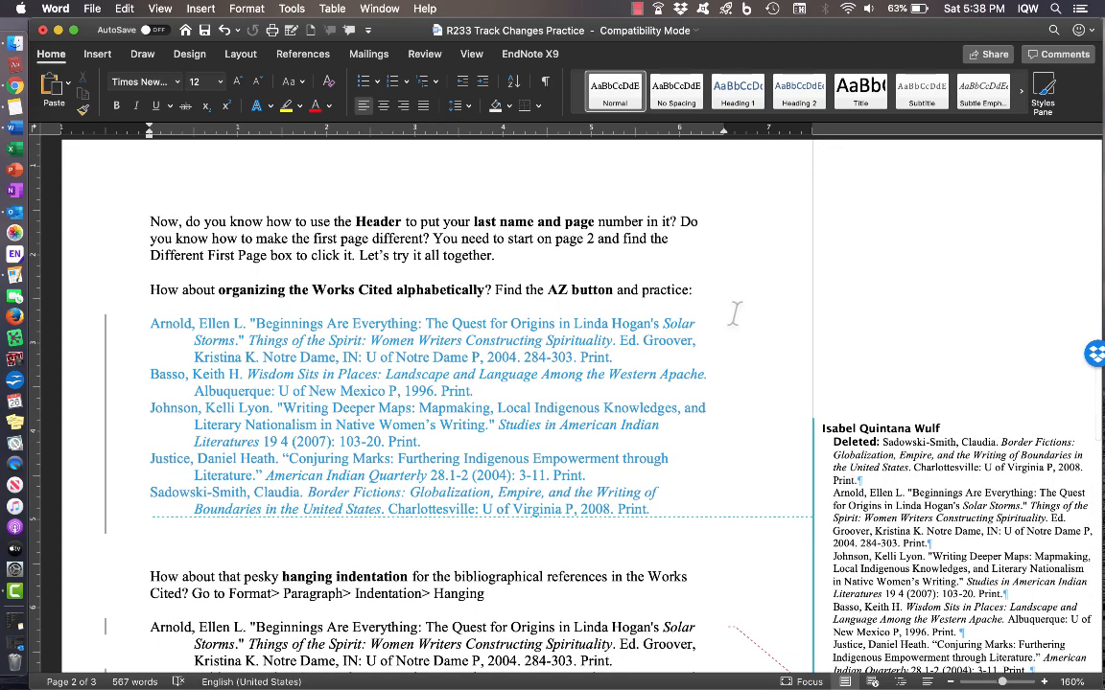
pyautogui.scroll(2, 735, 313)
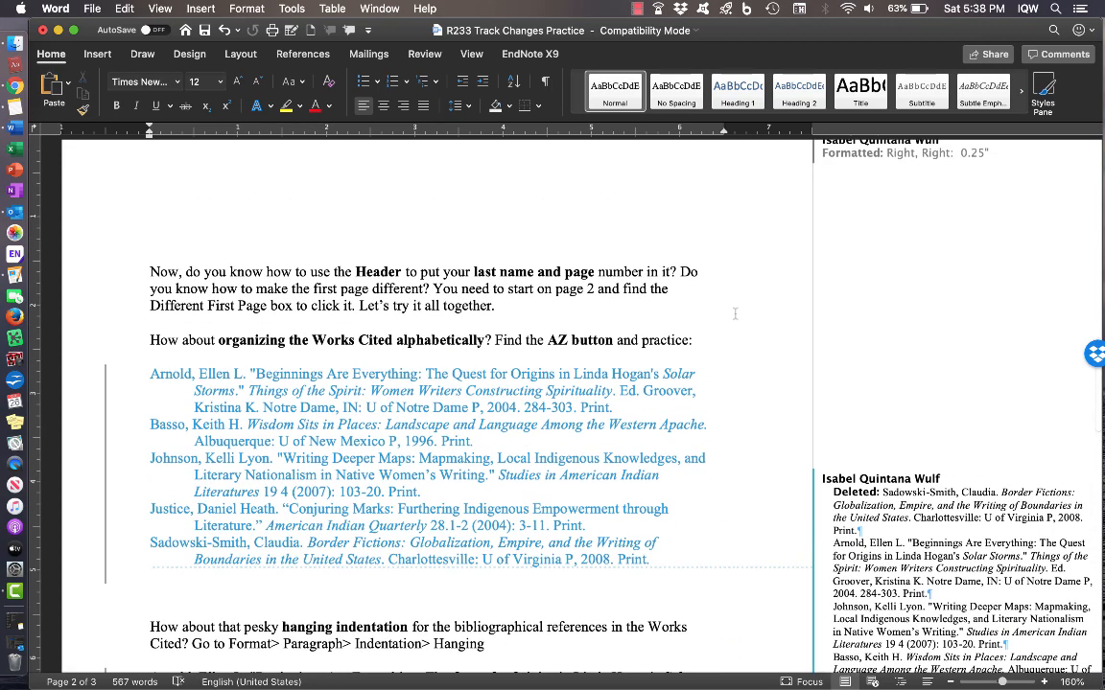
pyautogui.scroll(3, 735, 313)
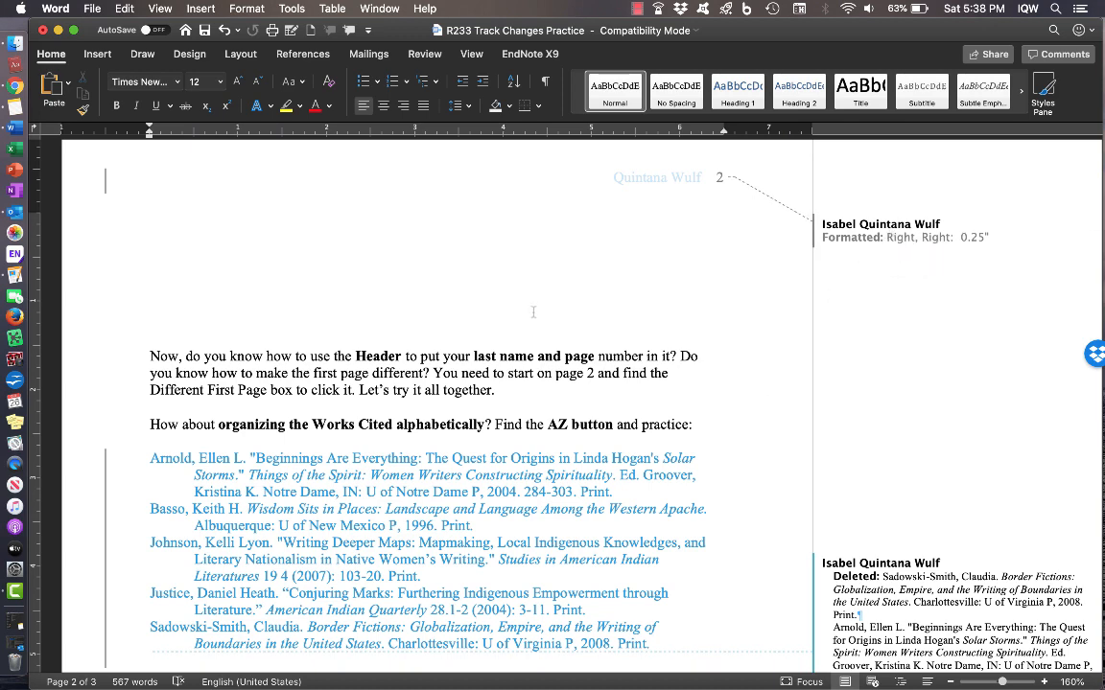
pyautogui.scroll(10, 533, 312)
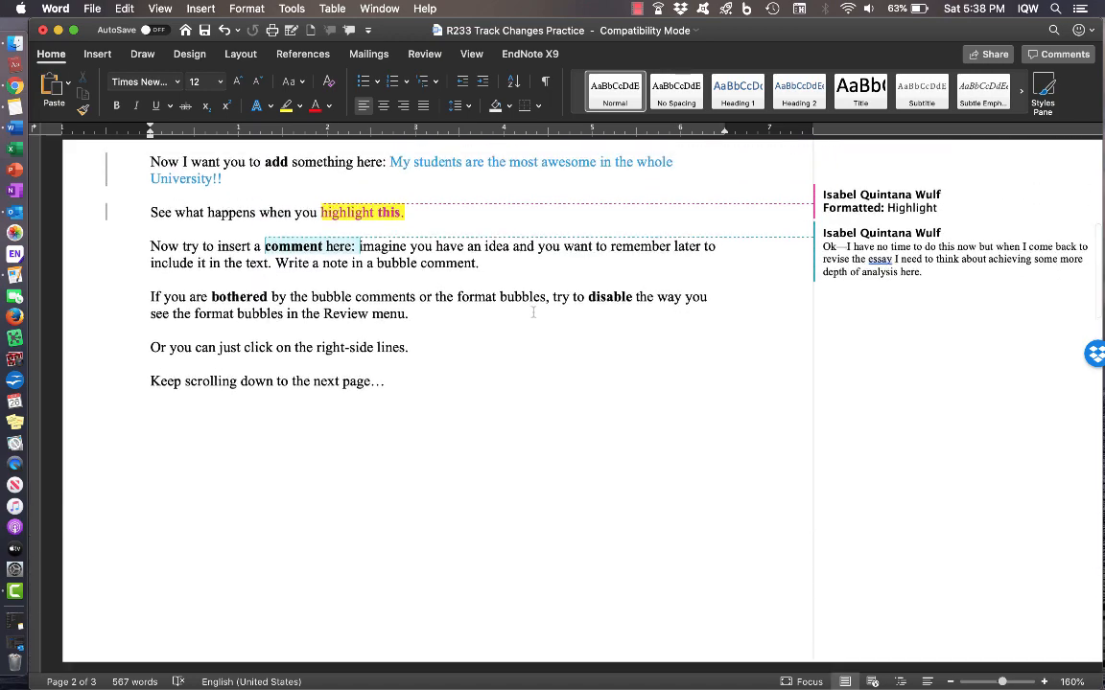
pyautogui.scroll(10, 533, 311)
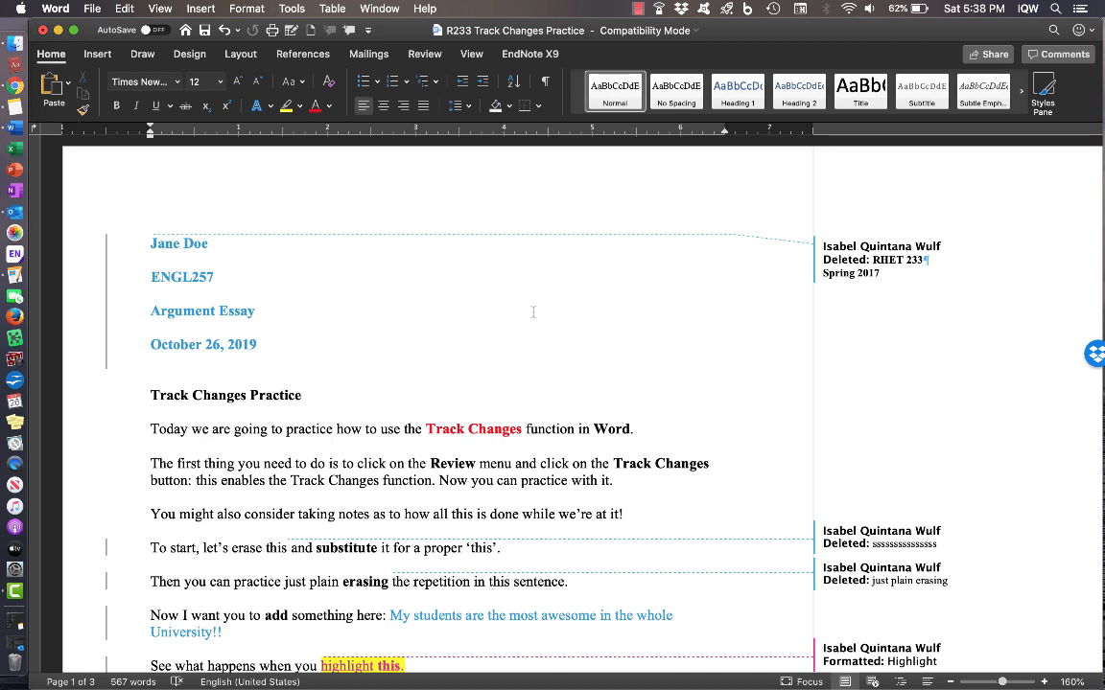
# - On the Review tab, preview the document with No Markup, then switch back to All Markup
pyautogui.click(425, 53)
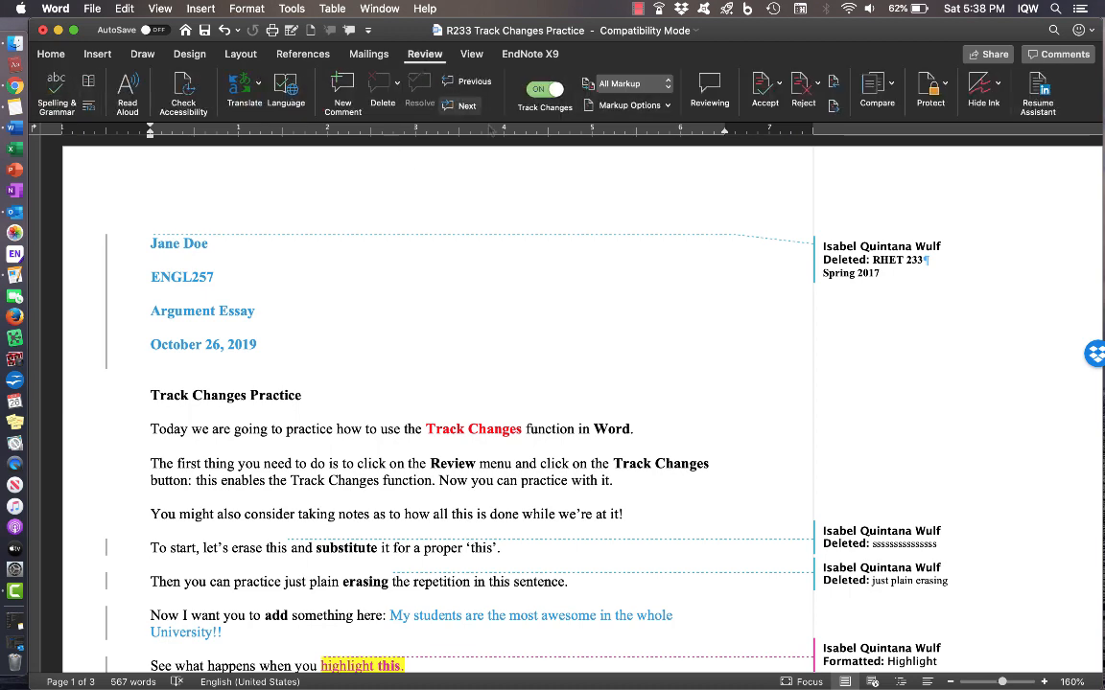
pyautogui.click(623, 84)
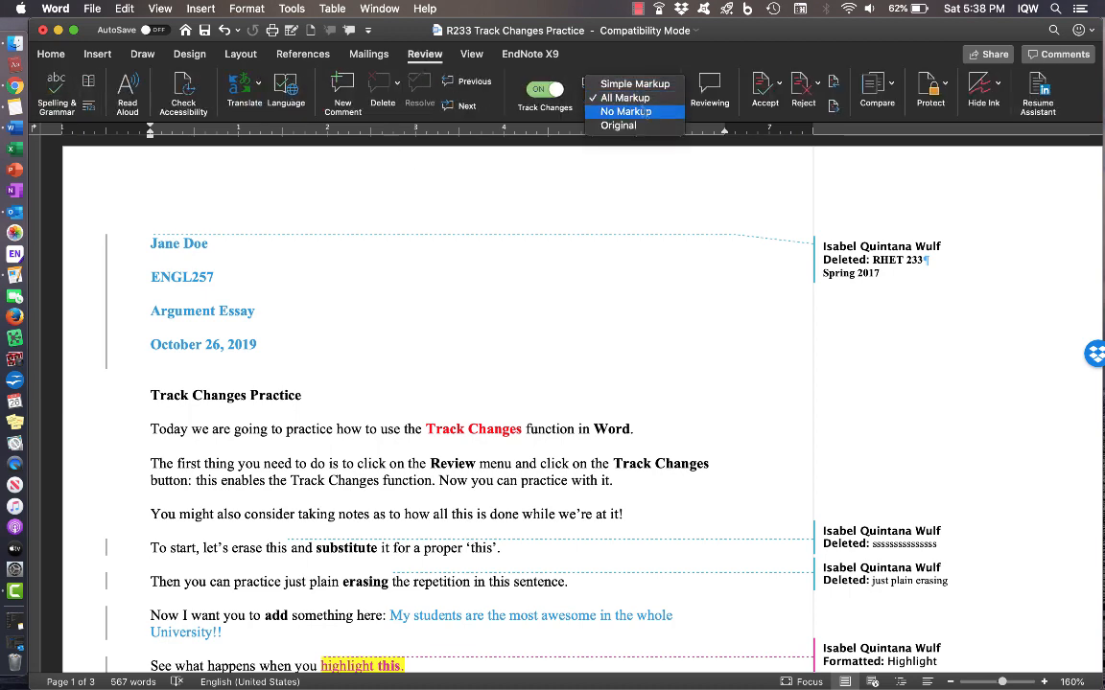
pyautogui.click(640, 112)
pyautogui.scroll(-15, 696, 372)
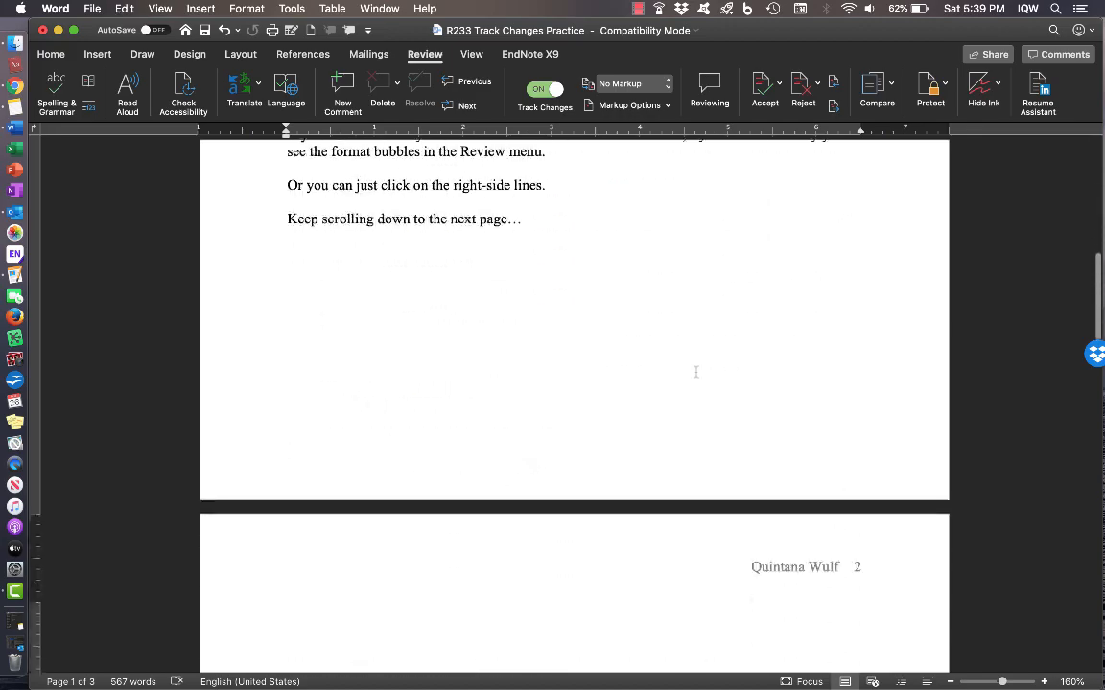
pyautogui.scroll(-20, 696, 372)
pyautogui.scroll(7, 696, 372)
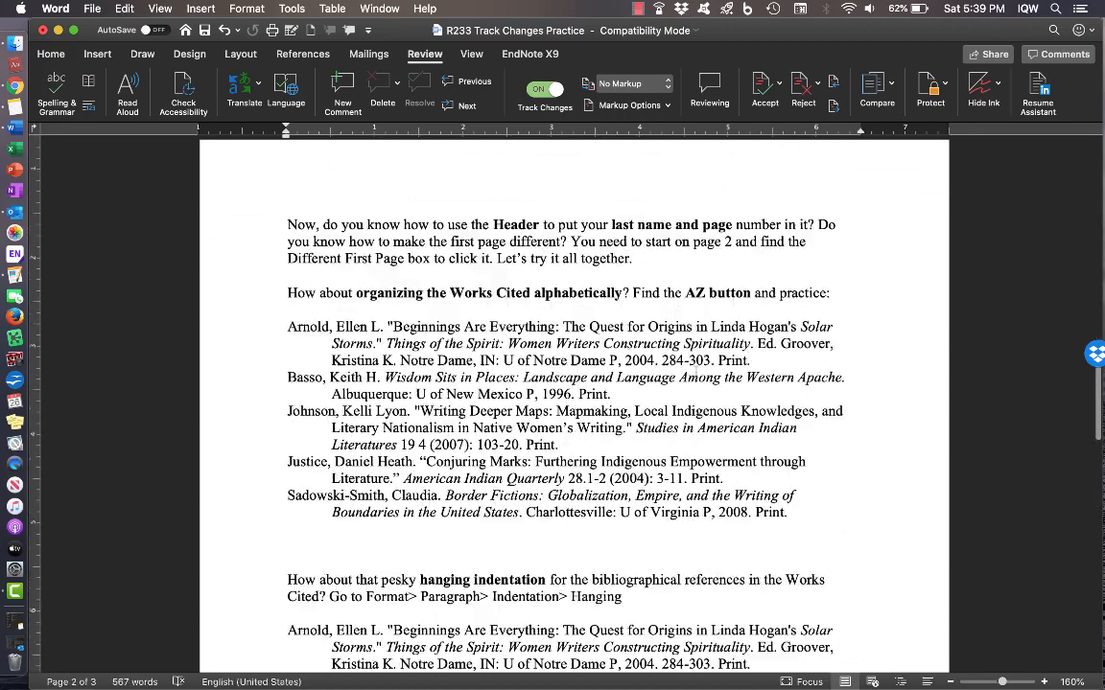
pyautogui.scroll(20, 698, 370)
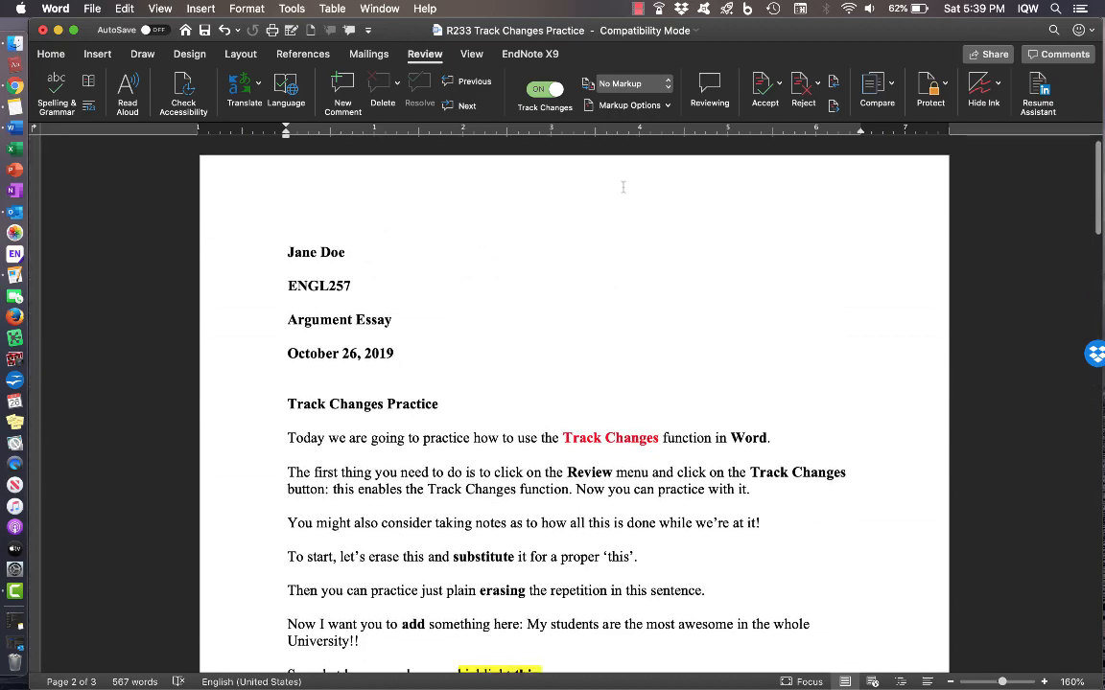
pyautogui.click(645, 85)
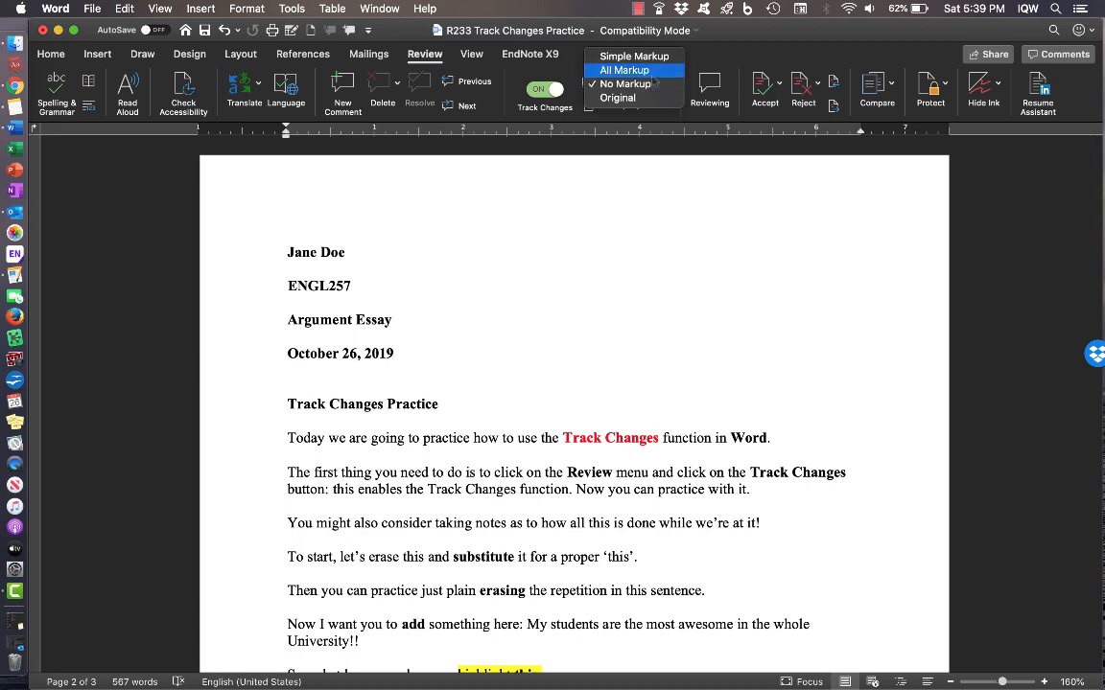
pyautogui.click(637, 71)
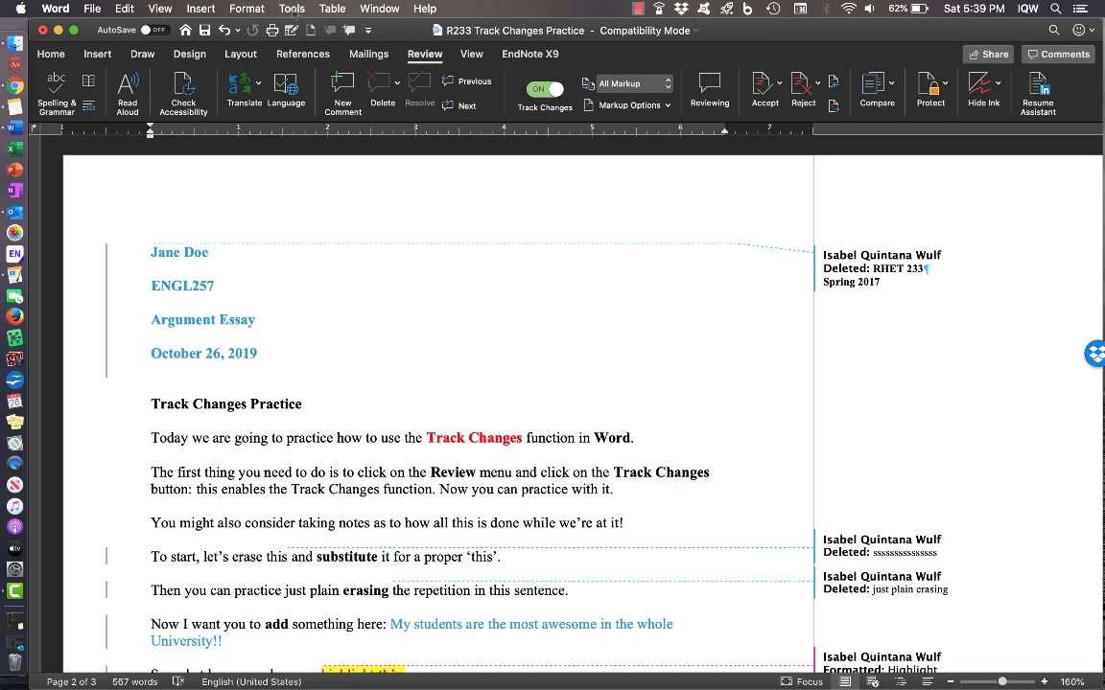
pyautogui.click(293, 9)
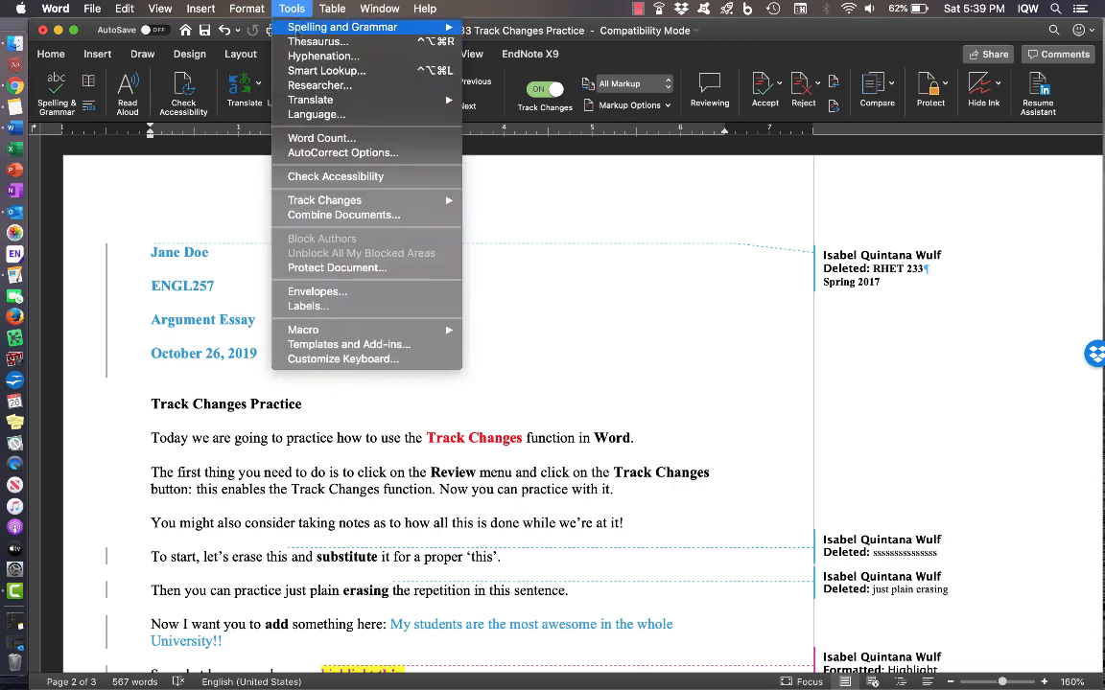
pyautogui.moveTo(327, 206)
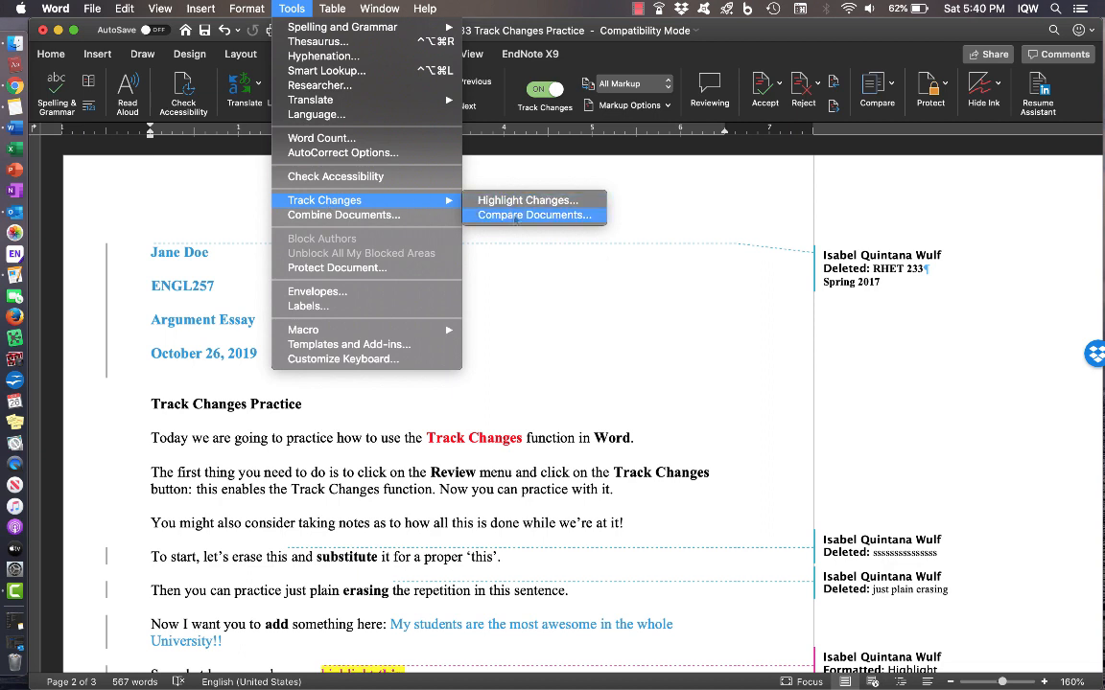
pyautogui.click(514, 217)
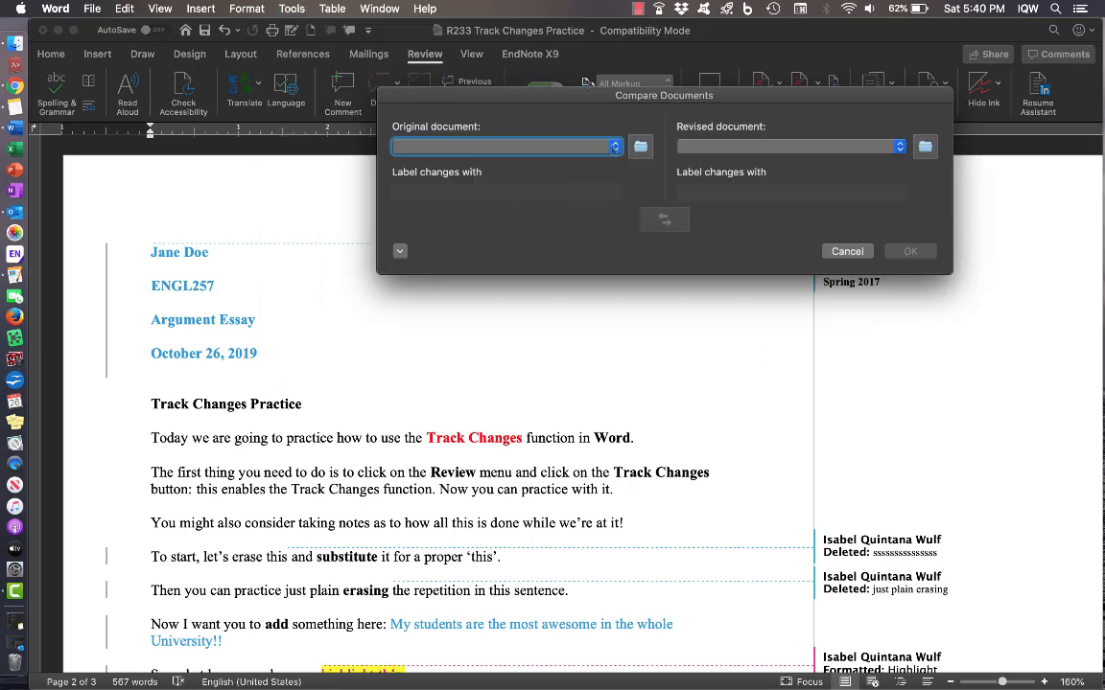
pyautogui.click(615, 146)
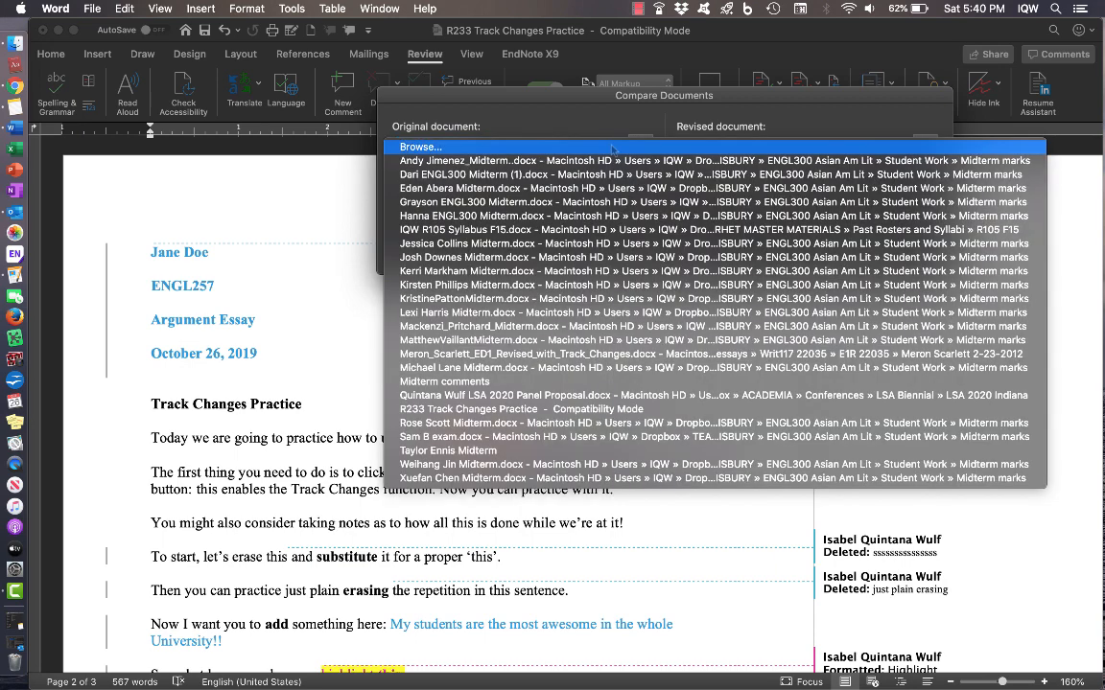
pyautogui.click(612, 147)
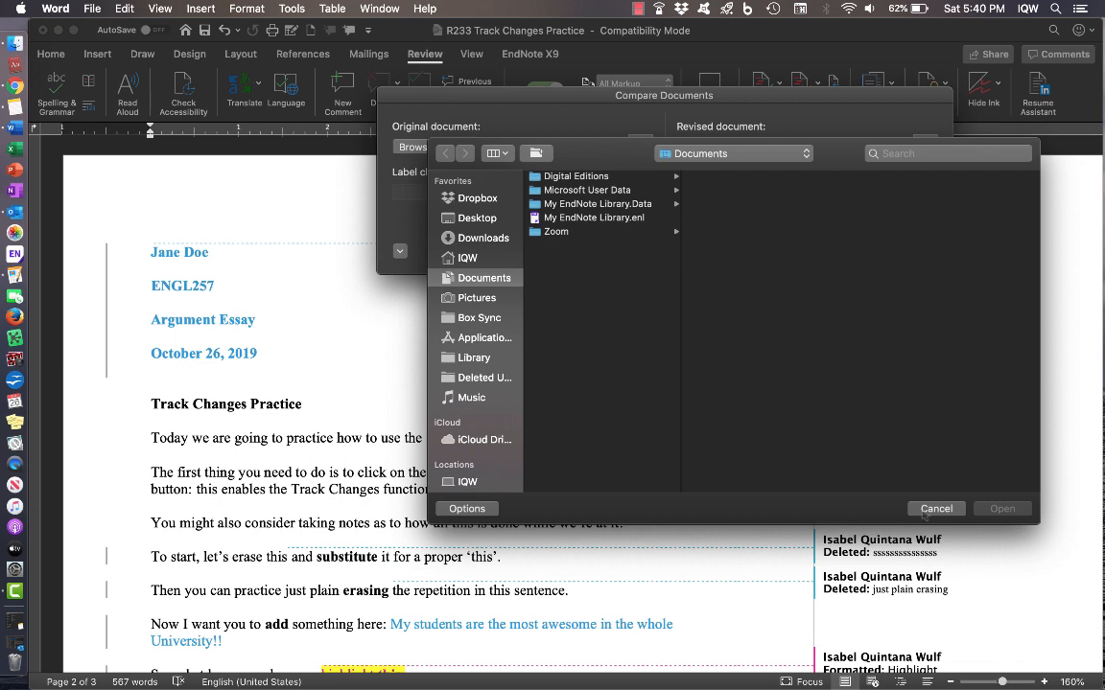
pyautogui.press('Escape')
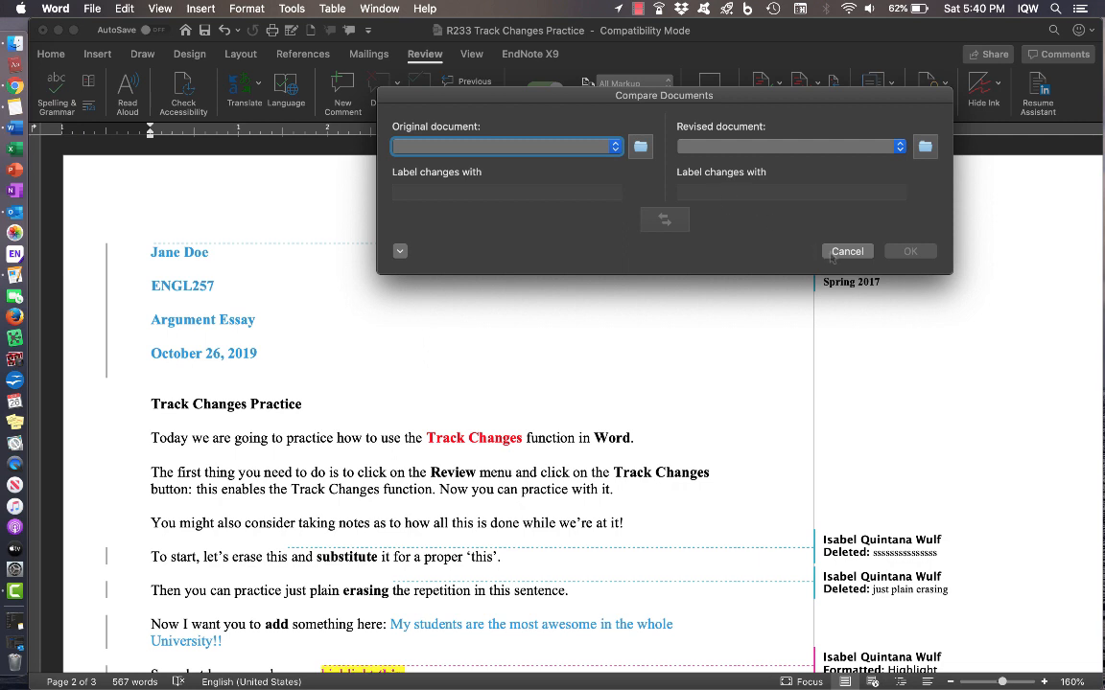
pyautogui.press('Escape')
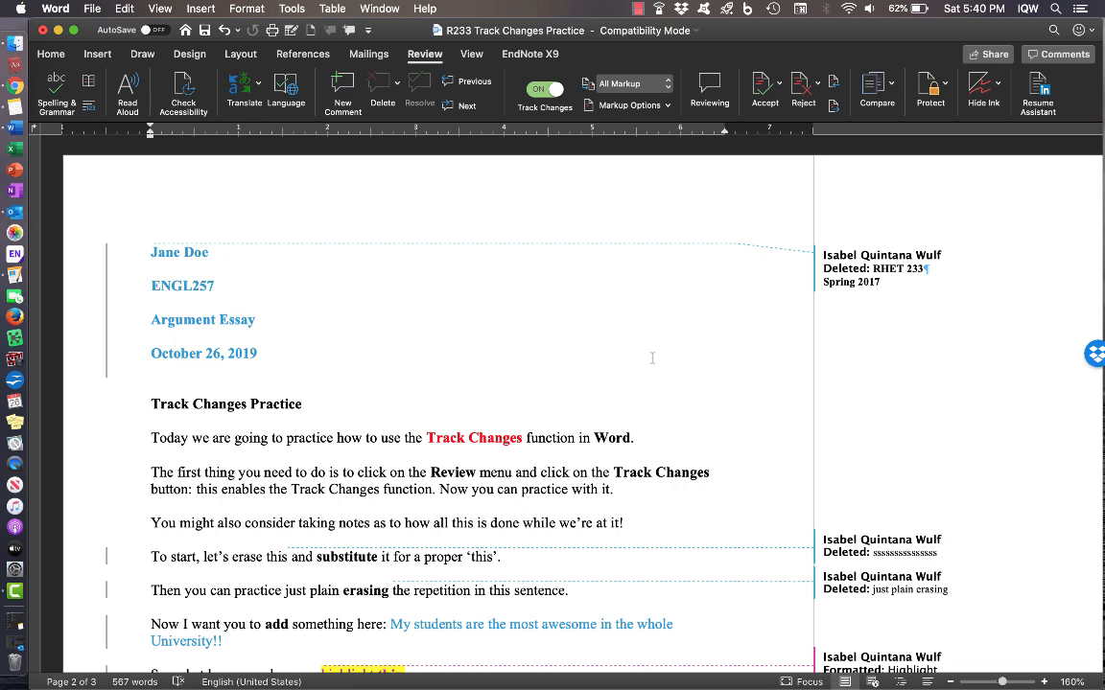
pyautogui.click(638, 9)
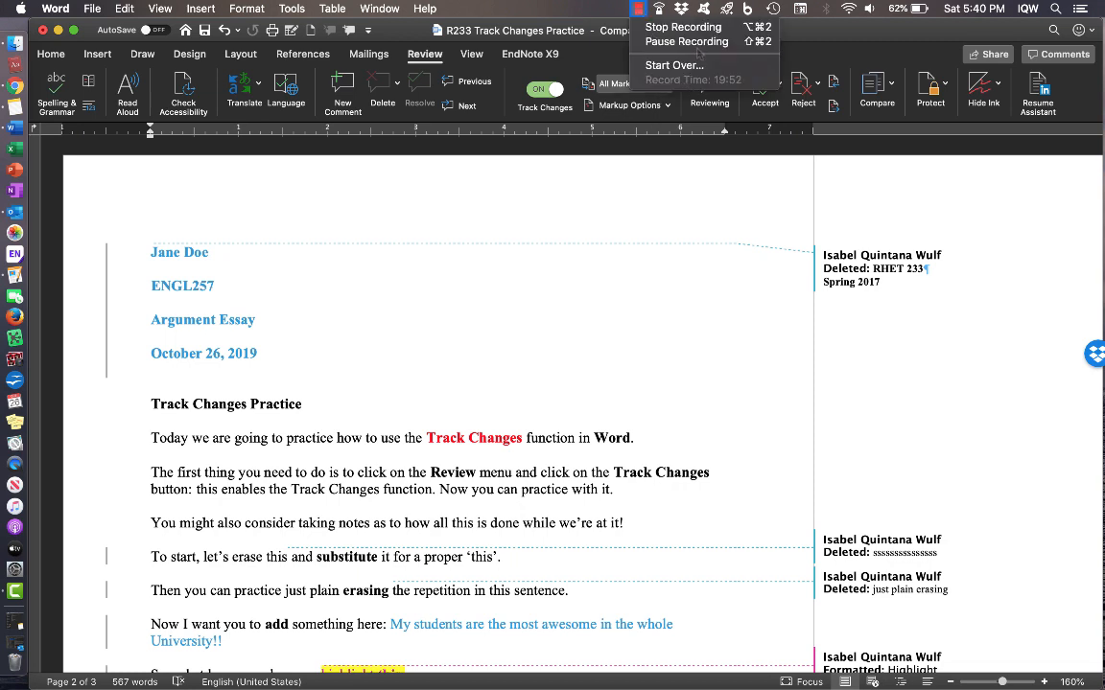